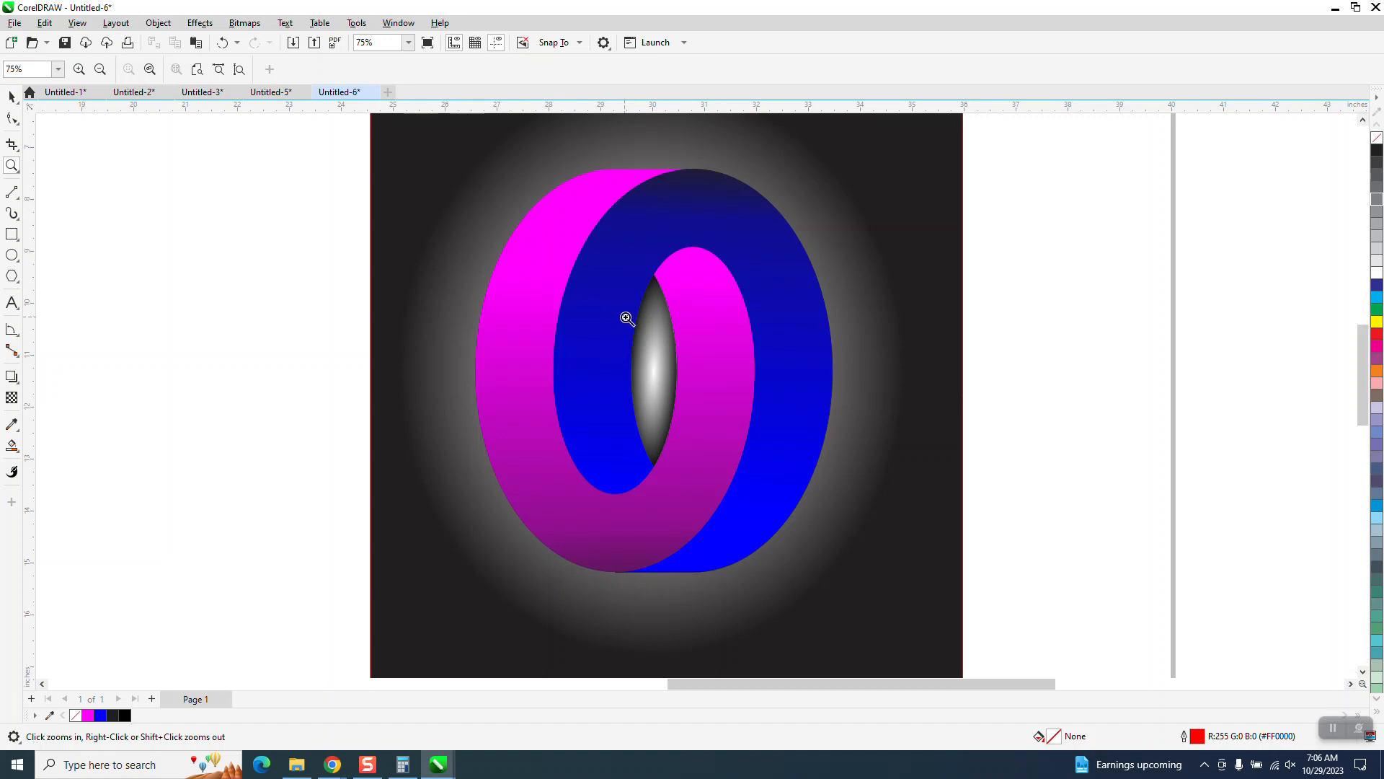
# Step: Draw a tall ellipse about 5 inches wide and 9.2 inches high in the empty area left of the reference artwork
pyautogui.scroll(-1, 747, 315)
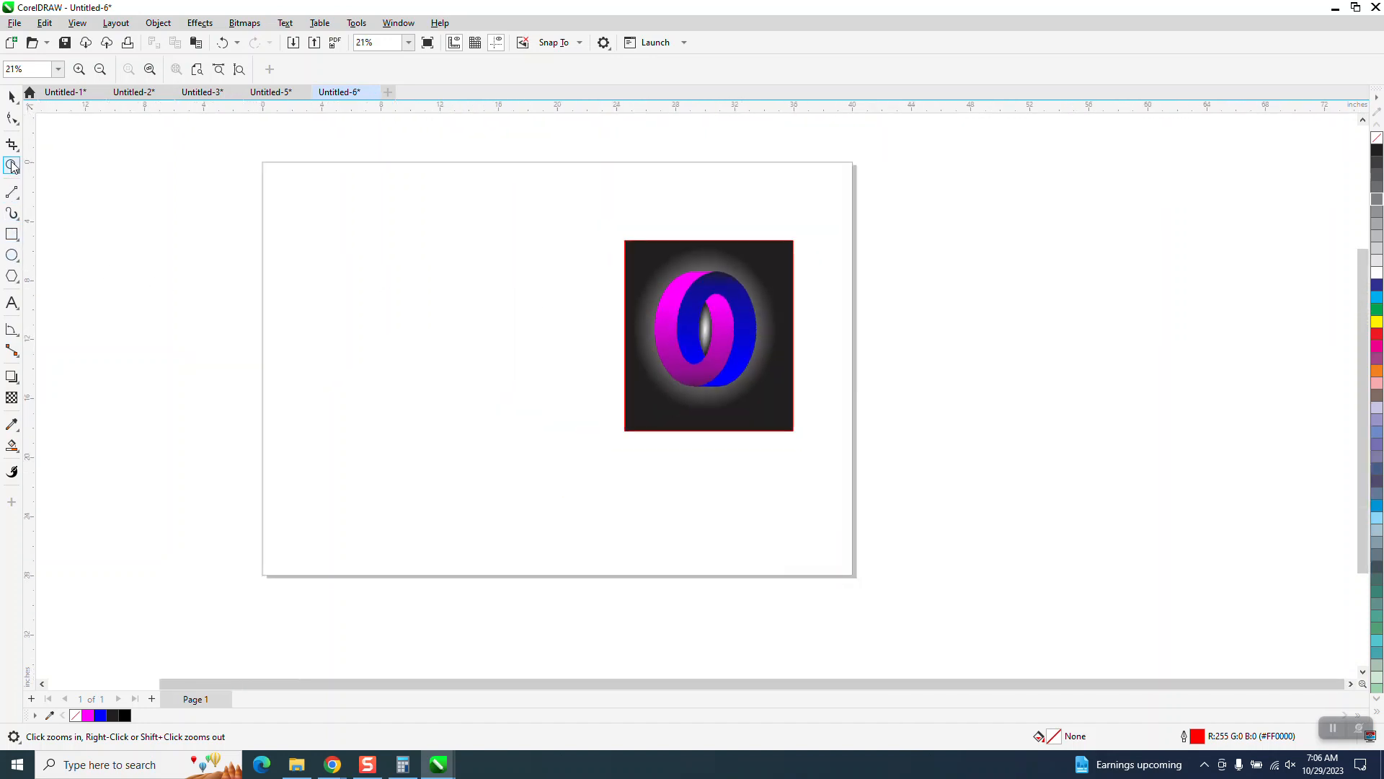
pyautogui.moveTo(334, 186); pyautogui.dragTo(896, 531)
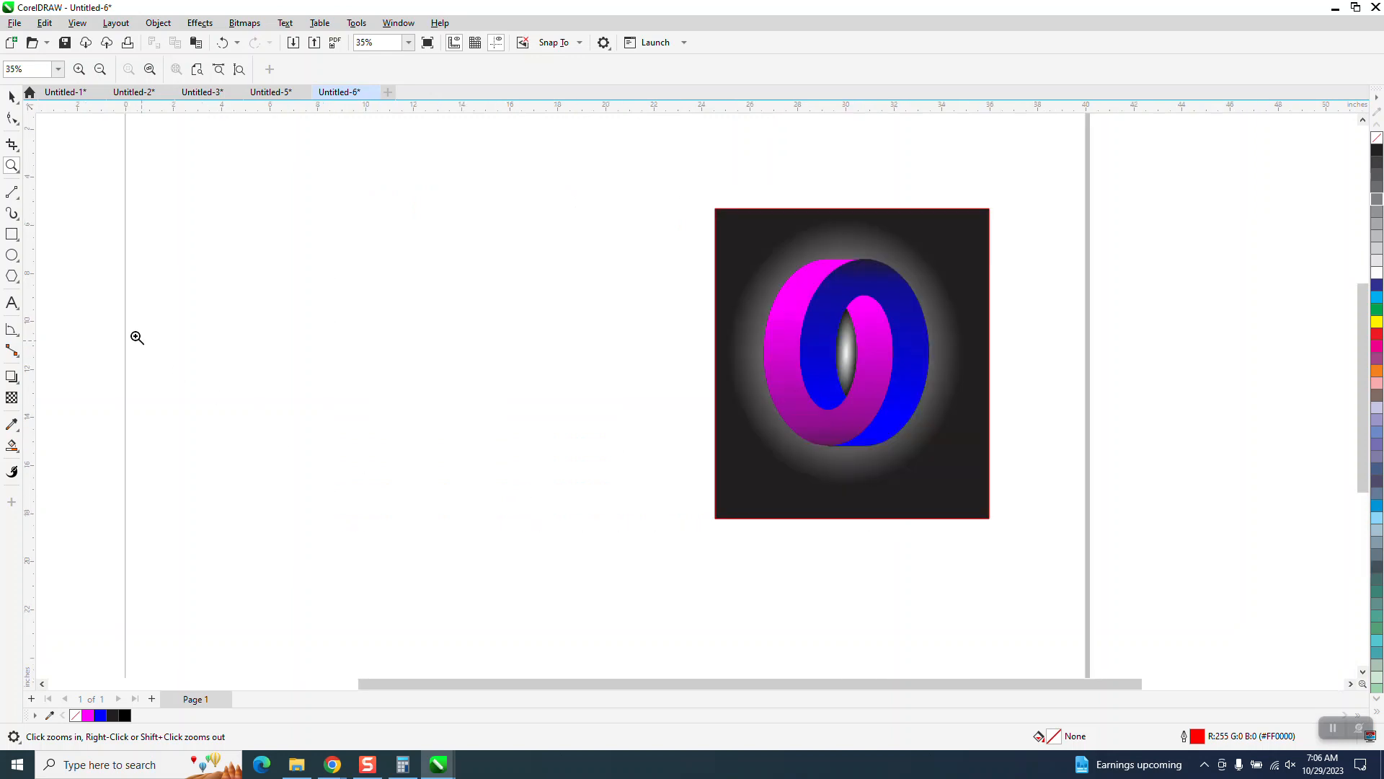
pyautogui.click(11, 254)
pyautogui.moveTo(558, 247); pyautogui.dragTo(438, 462)
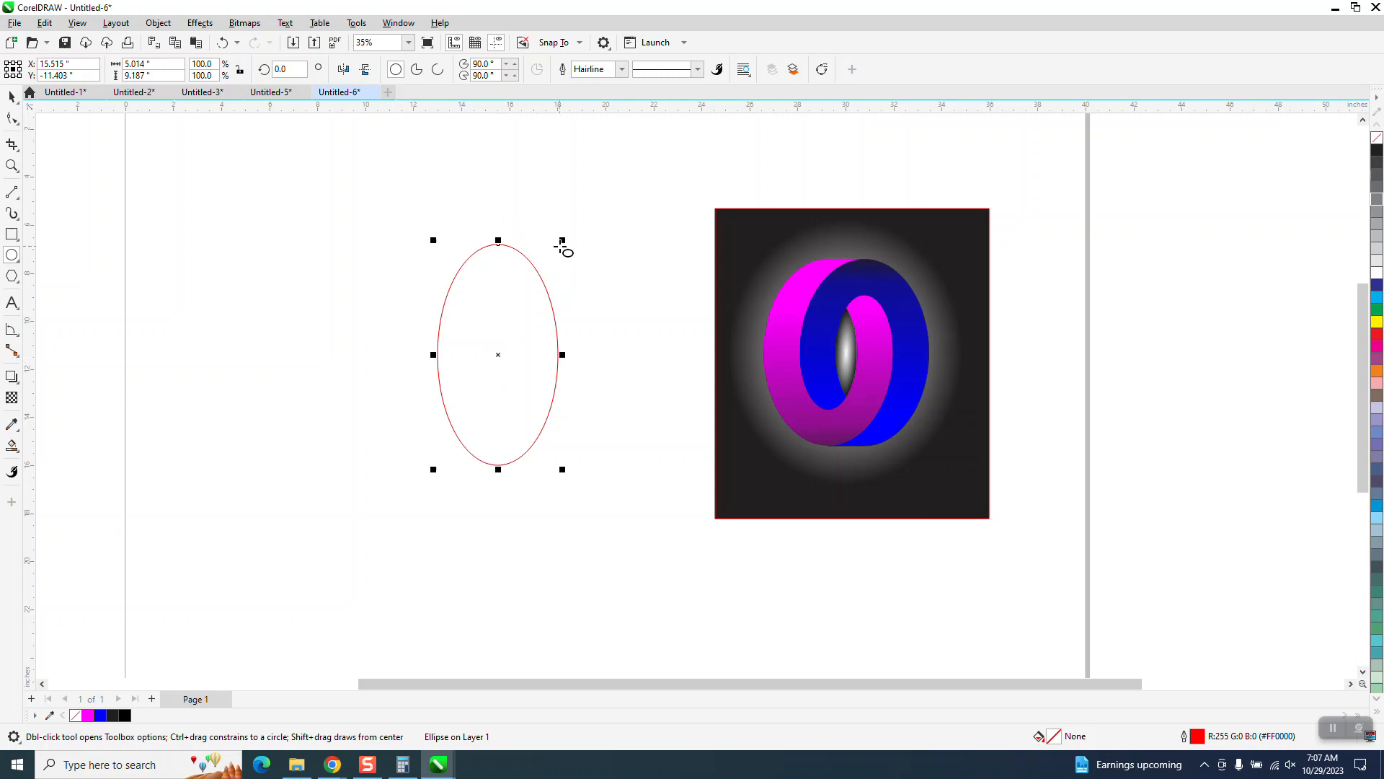
pyautogui.moveTo(562, 242); pyautogui.dragTo(535, 290)
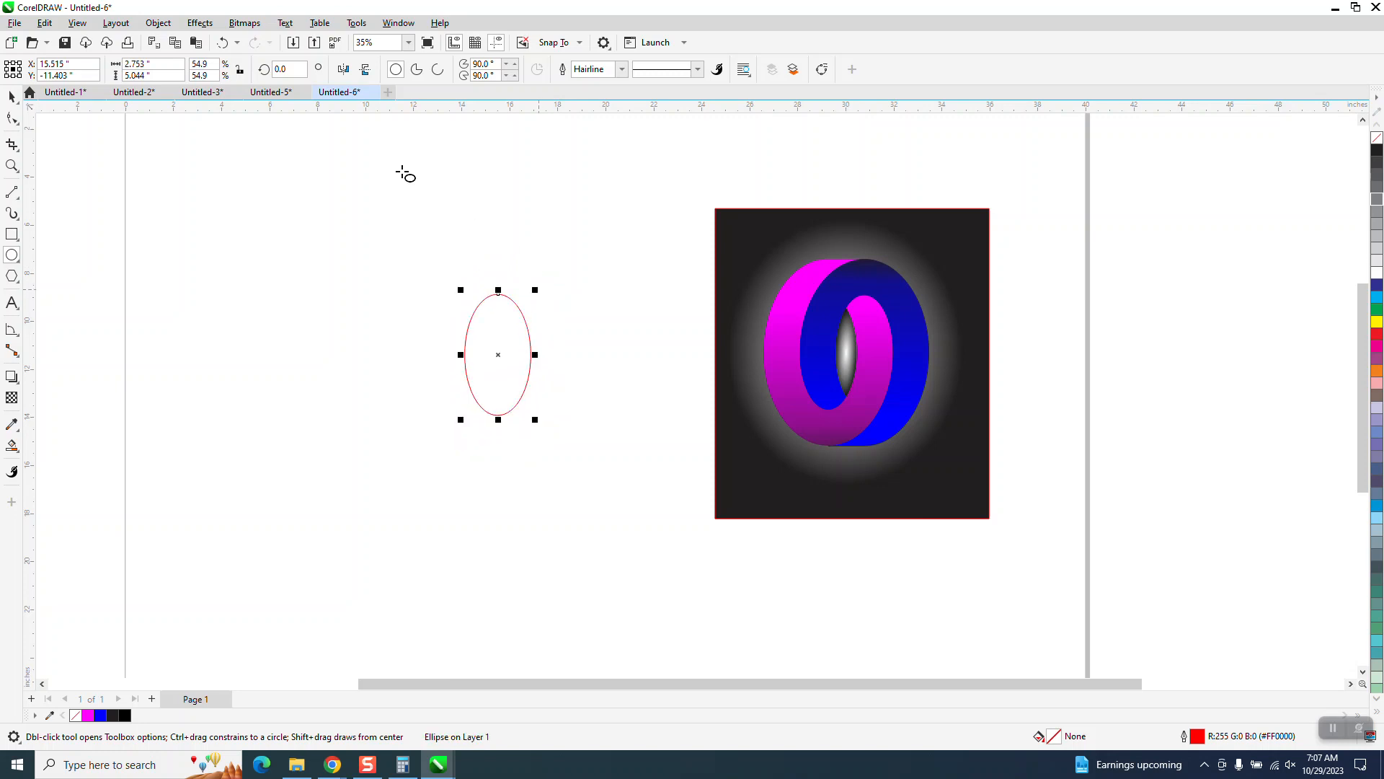
pyautogui.click(225, 40)
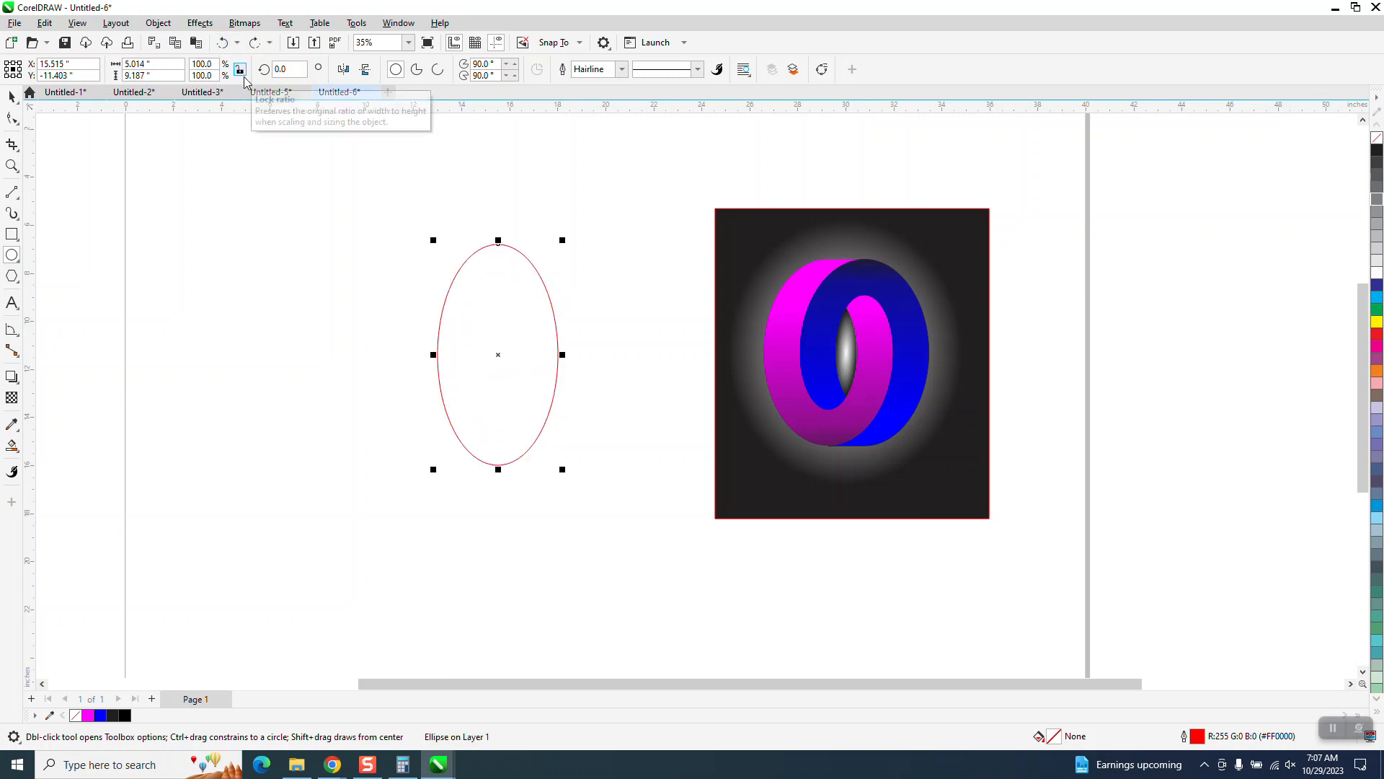
# Step: Add a one-step inside contour with a 1.5-inch offset to the ellipse
pyautogui.click(199, 24)
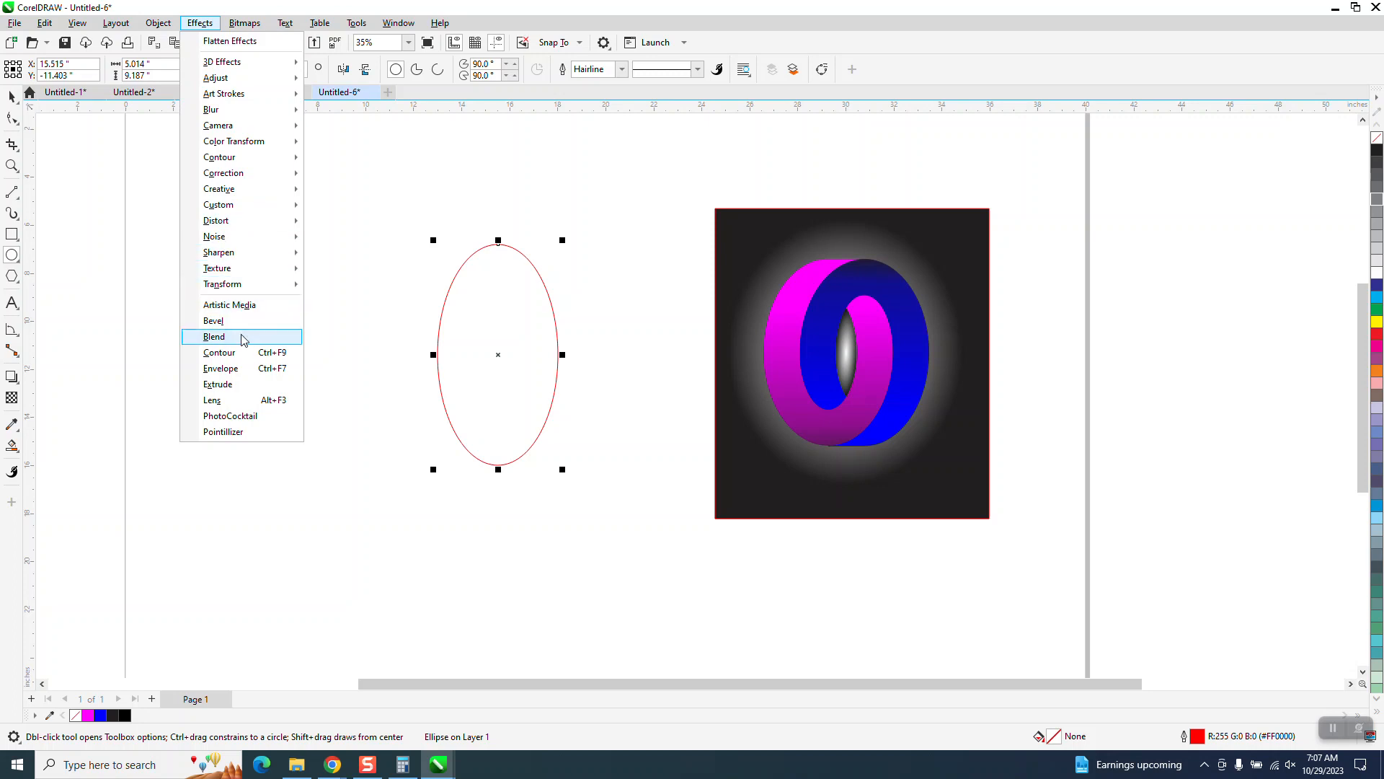
pyautogui.click(243, 353)
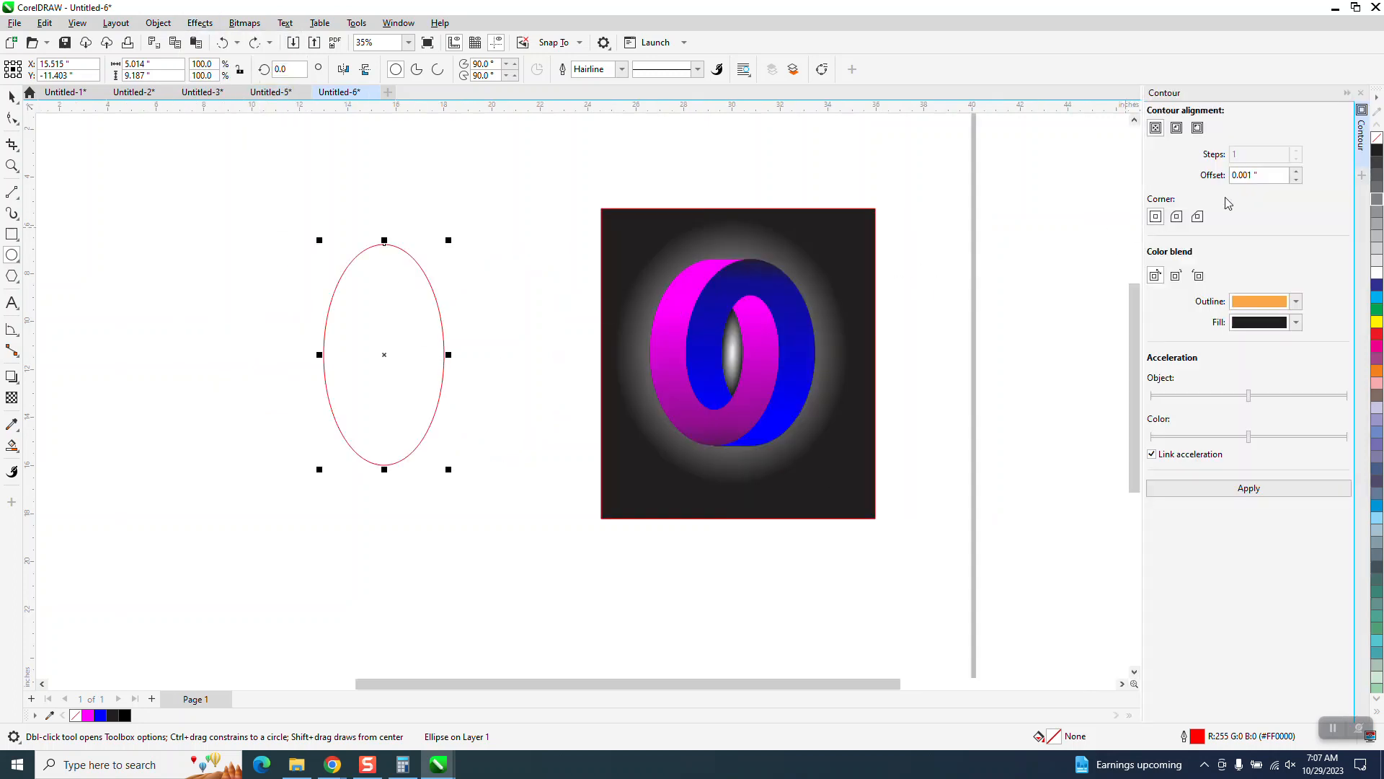
pyautogui.click(1177, 127)
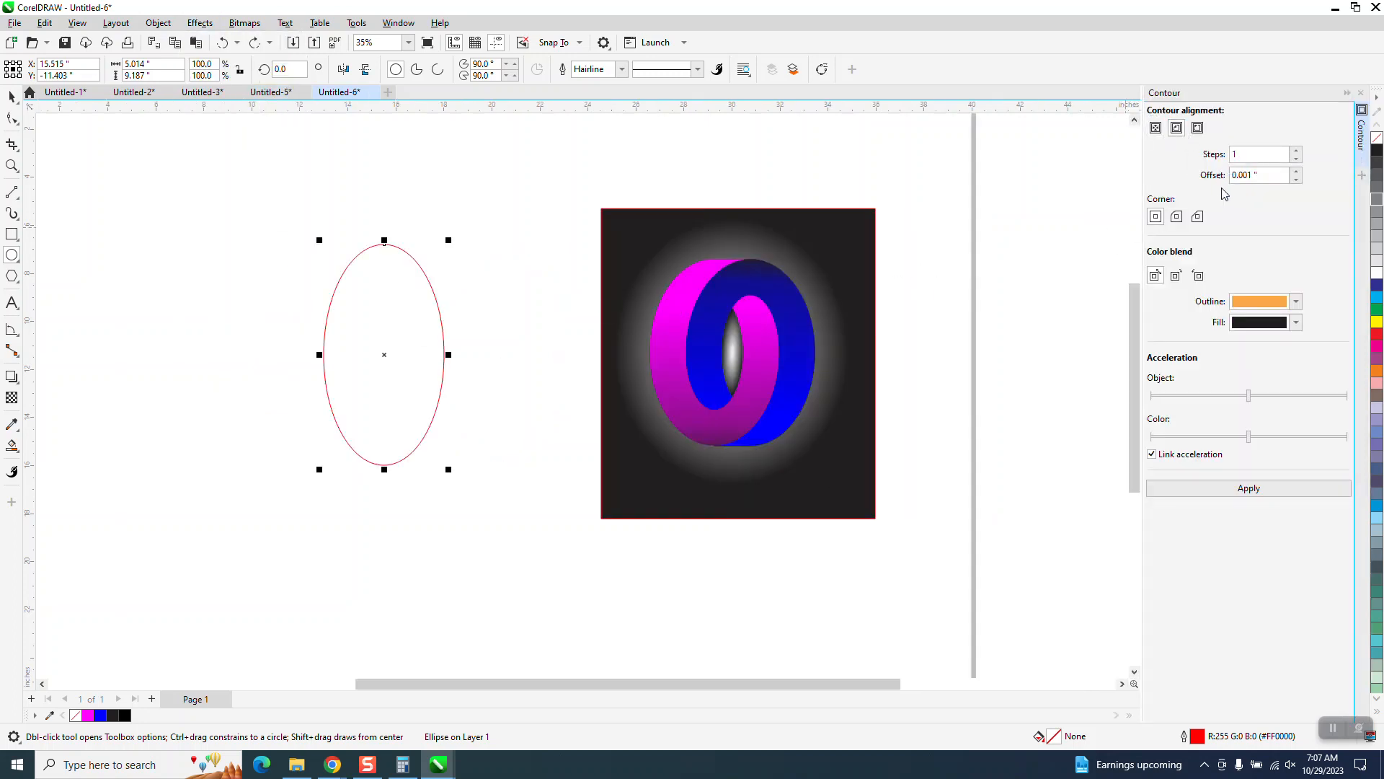
pyautogui.click(1263, 176)
pyautogui.write('1.5')
pyautogui.press('Return')
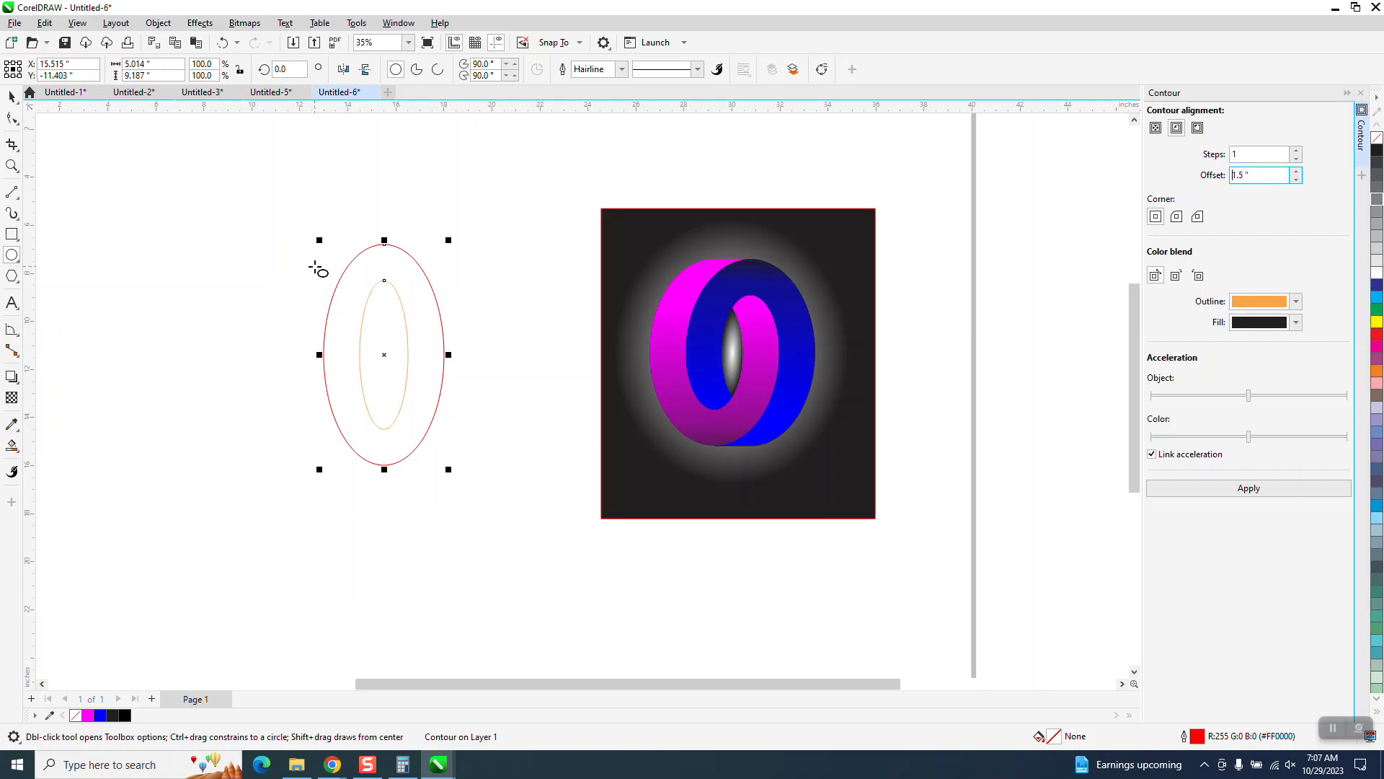
# Step: Break the contour apart into two separate ellipses
pyautogui.click(158, 23)
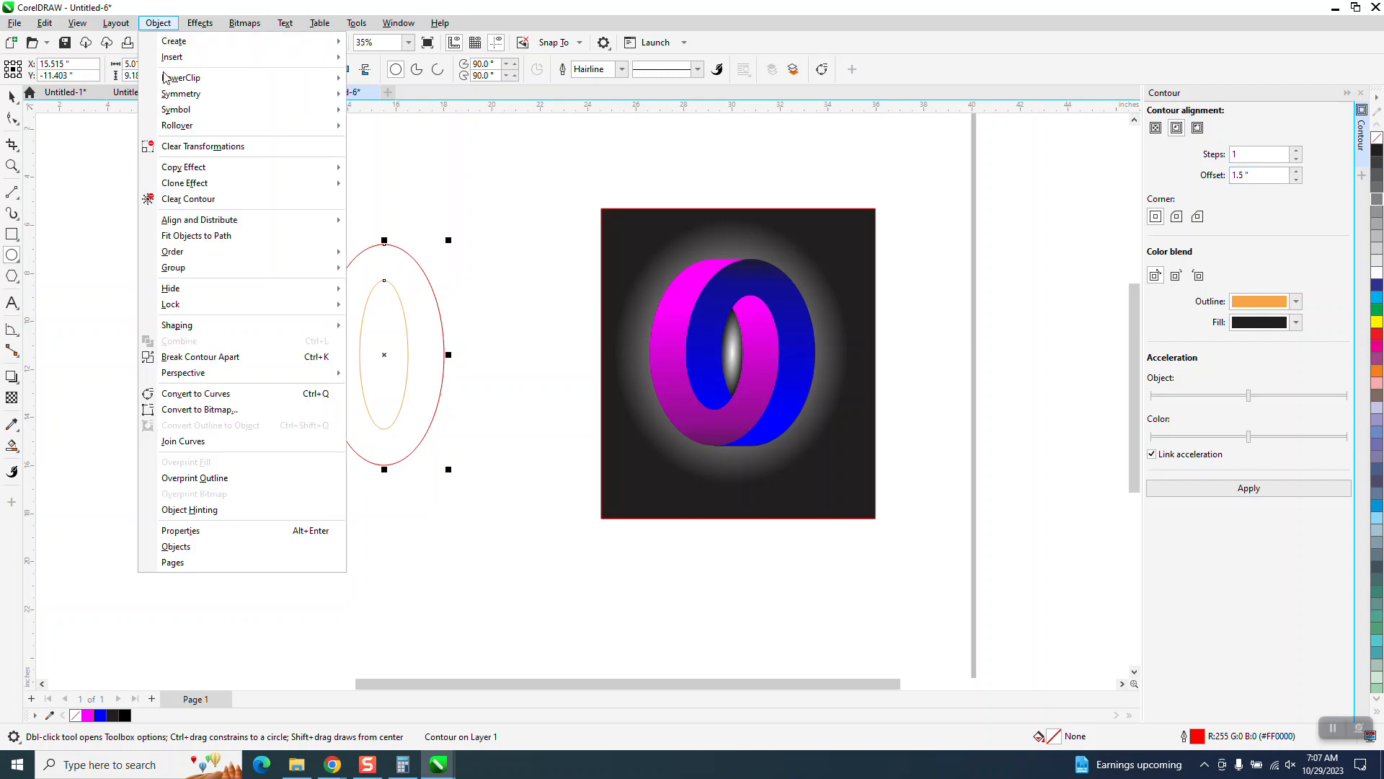
pyautogui.click(201, 357)
pyautogui.click(201, 355)
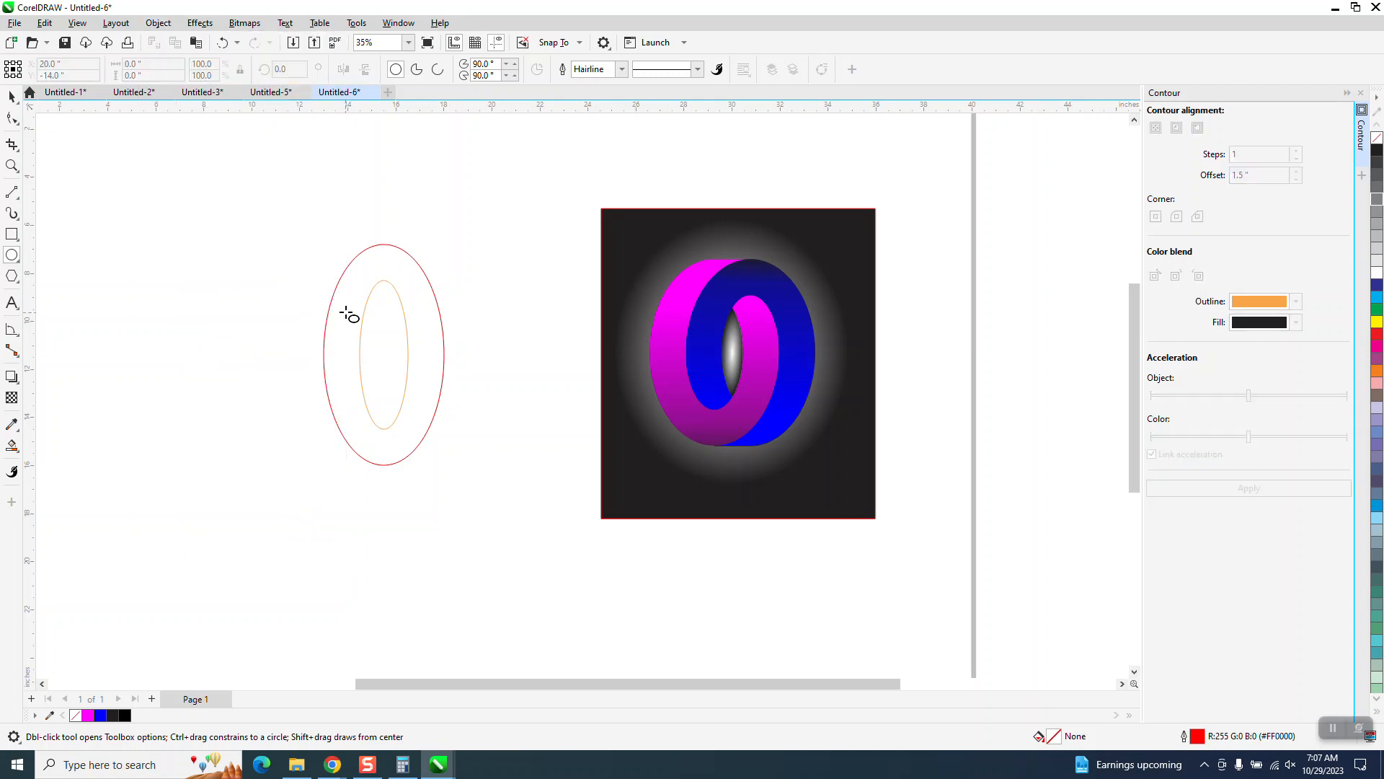
# Step: Give both the outer and inner ellipses a red outline
pyautogui.click(10, 96)
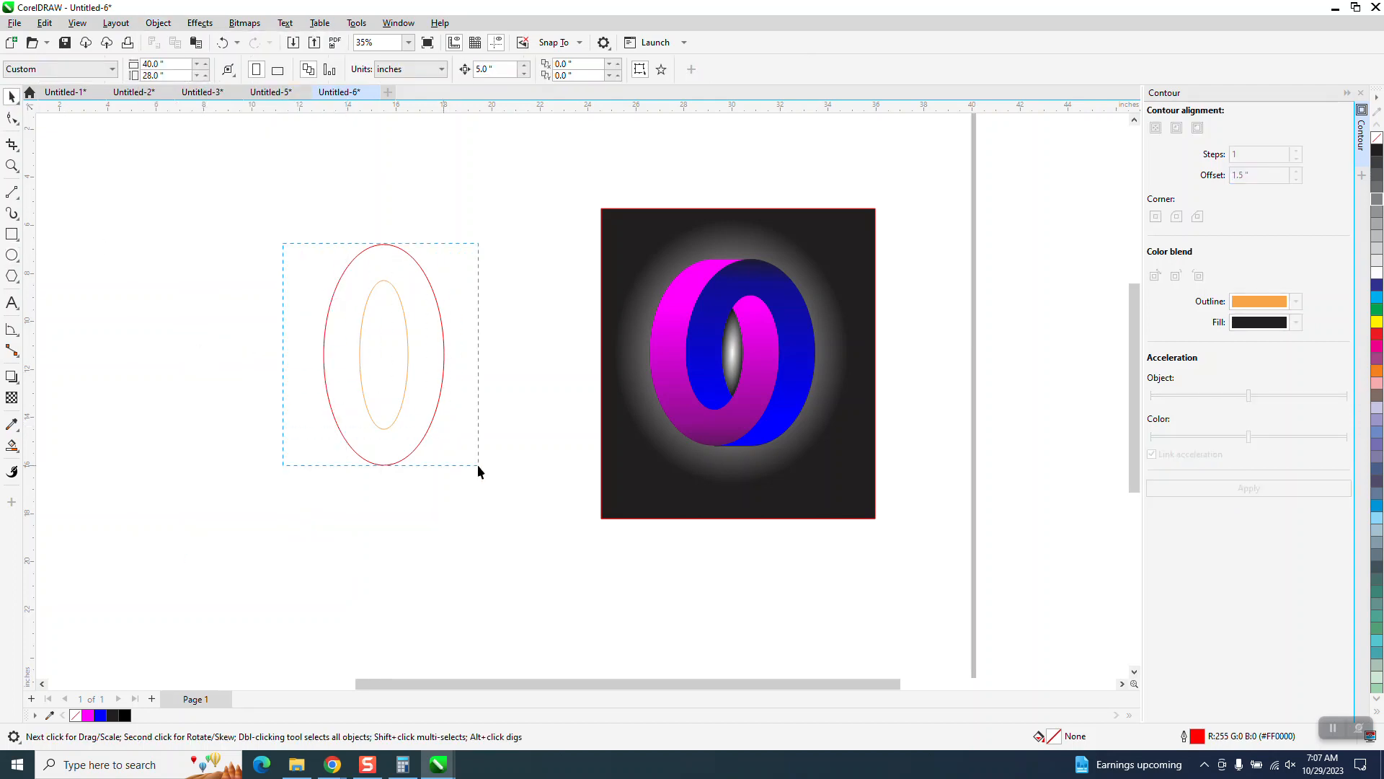
pyautogui.moveTo(477, 464); pyautogui.dragTo(478, 464)
pyautogui.rightClick(1379, 337)
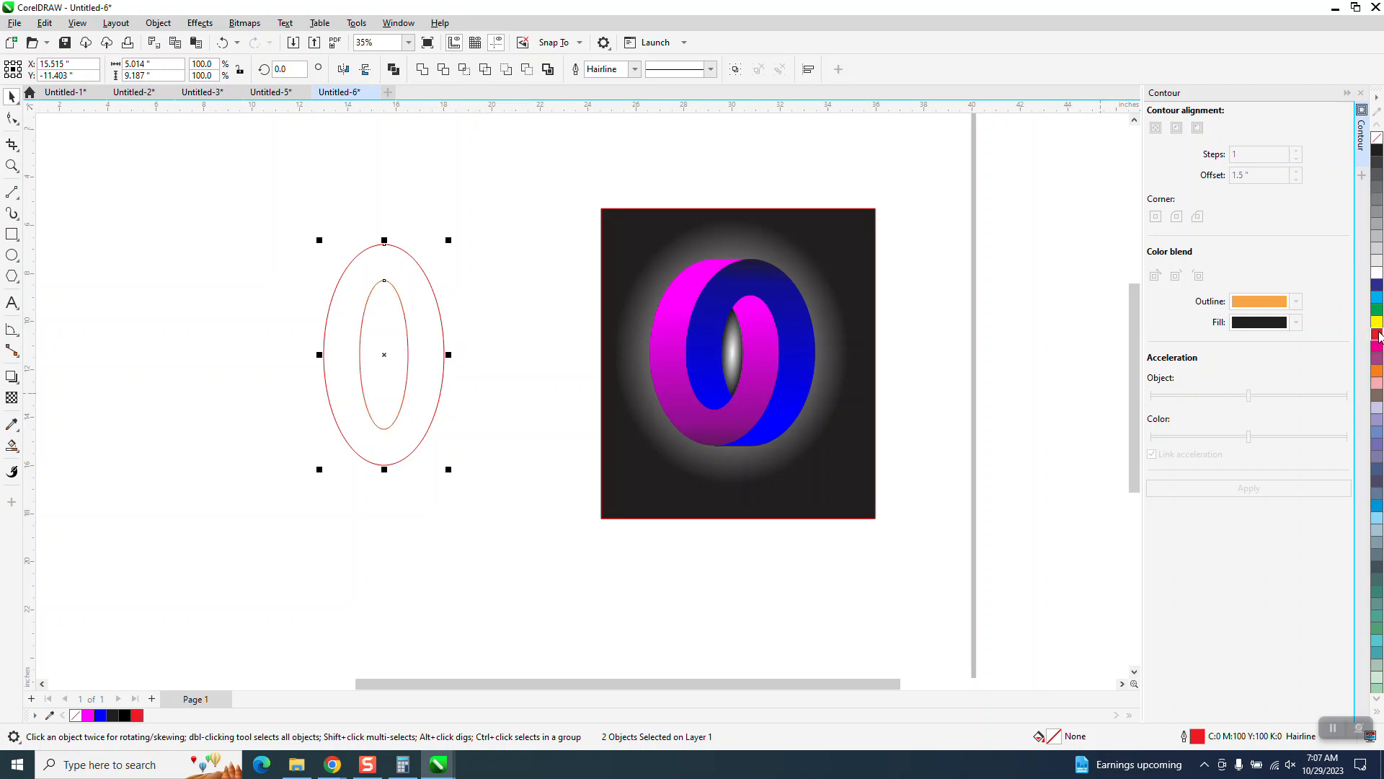
pyautogui.click(552, 341)
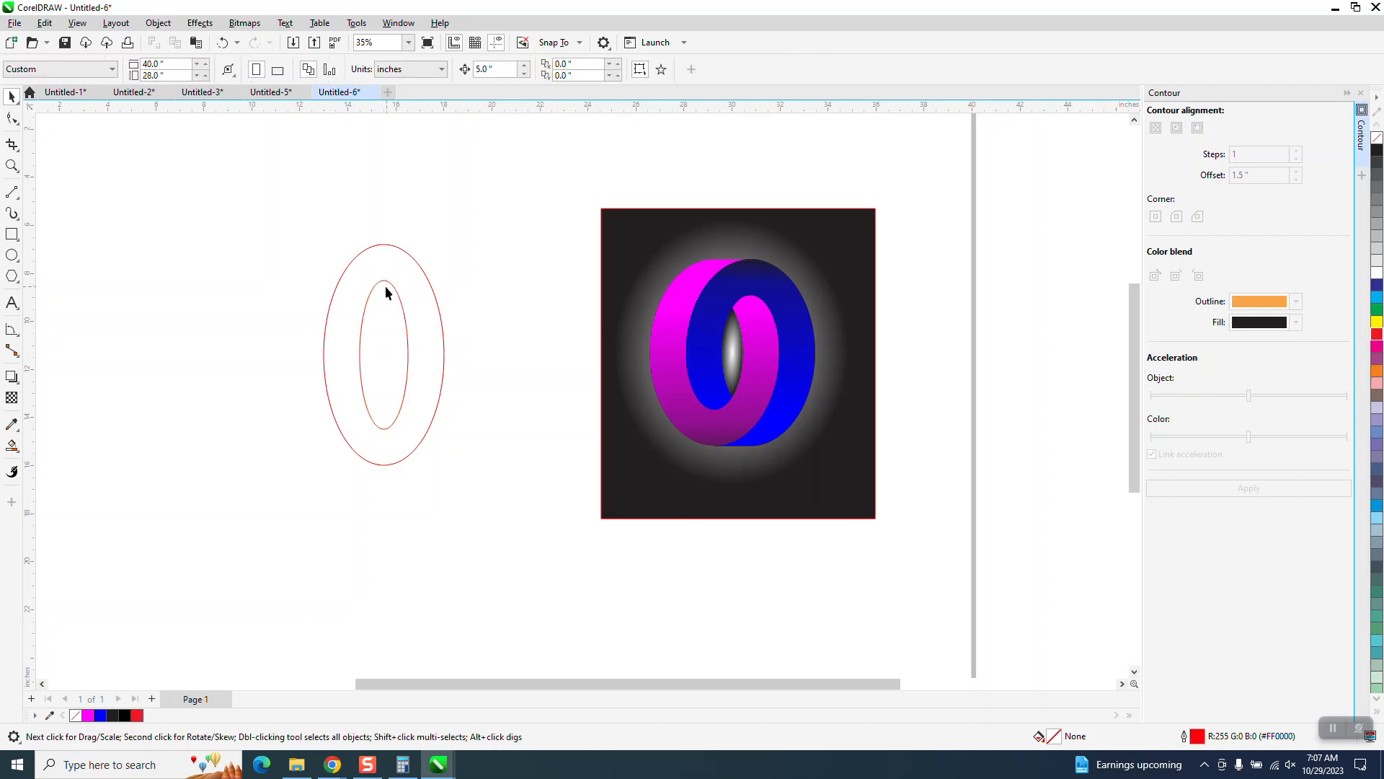
# Step: Squash the ellipse pair to about 6.7 inches high and place a copy of it 1.5 inches to the left
pyautogui.moveTo(529, 524); pyautogui.dragTo(529, 524)
pyautogui.moveTo(386, 244); pyautogui.dragTo(387, 302)
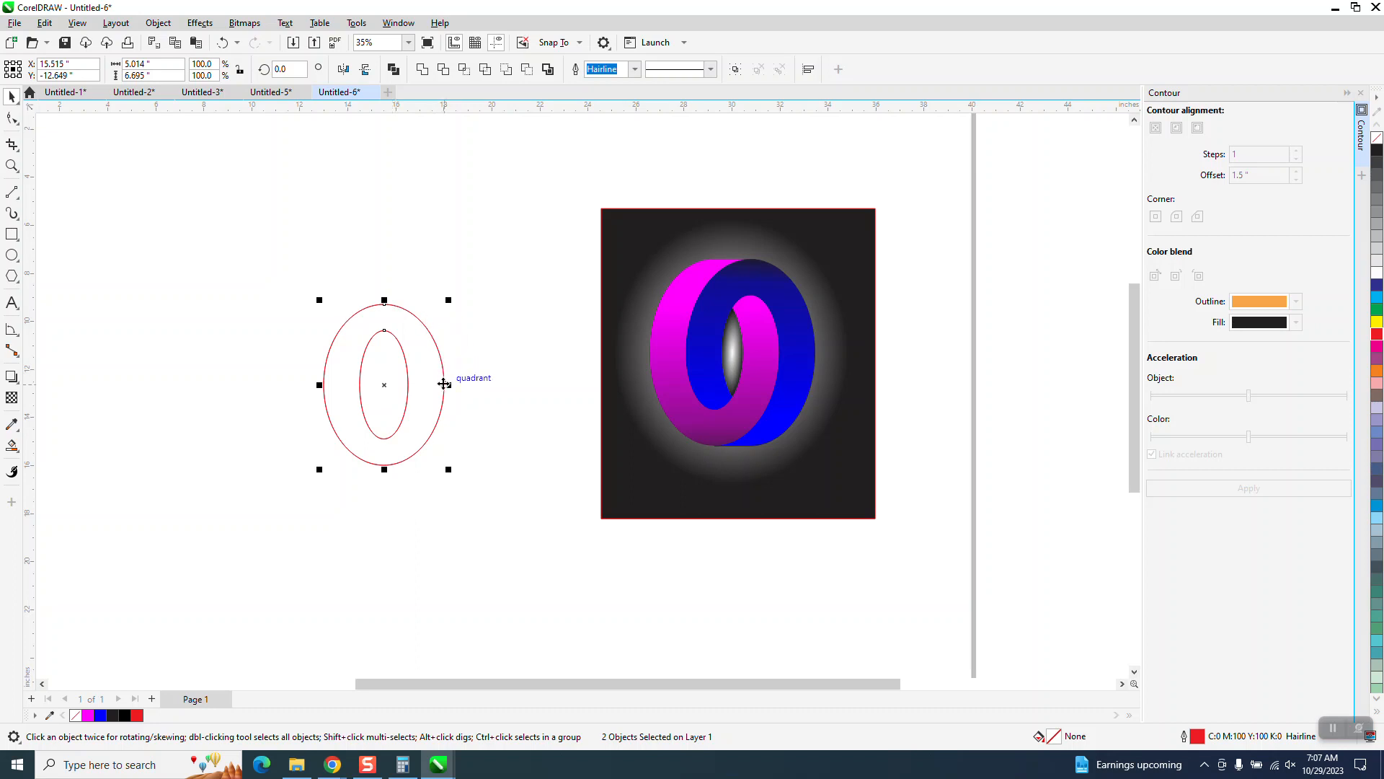
pyautogui.moveTo(444, 383); pyautogui.dragTo(408, 386)
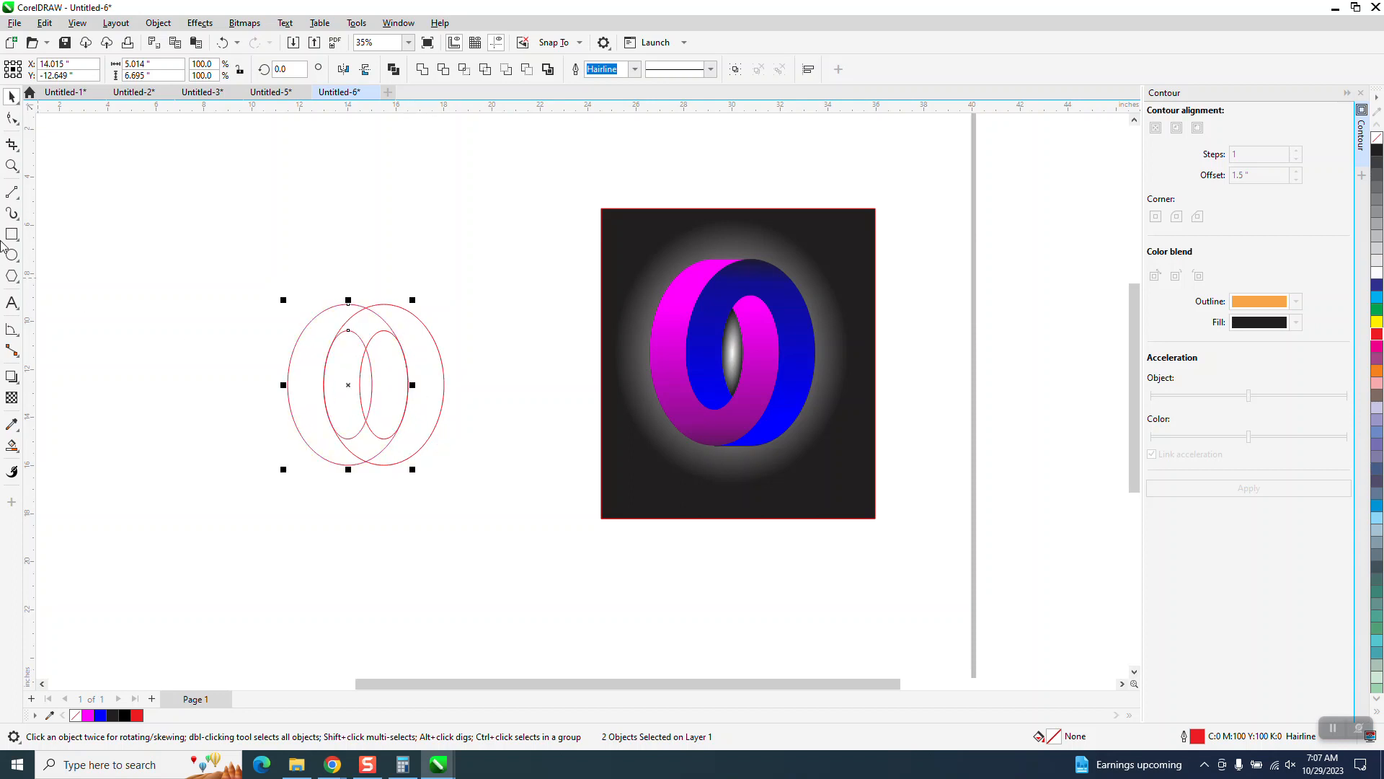
# Step: Connect the tops and the bottoms of the two outer ellipses with horizontal 2-point lines 1.5 inches long
pyautogui.click(12, 165)
pyautogui.moveTo(232, 272); pyautogui.dragTo(550, 529)
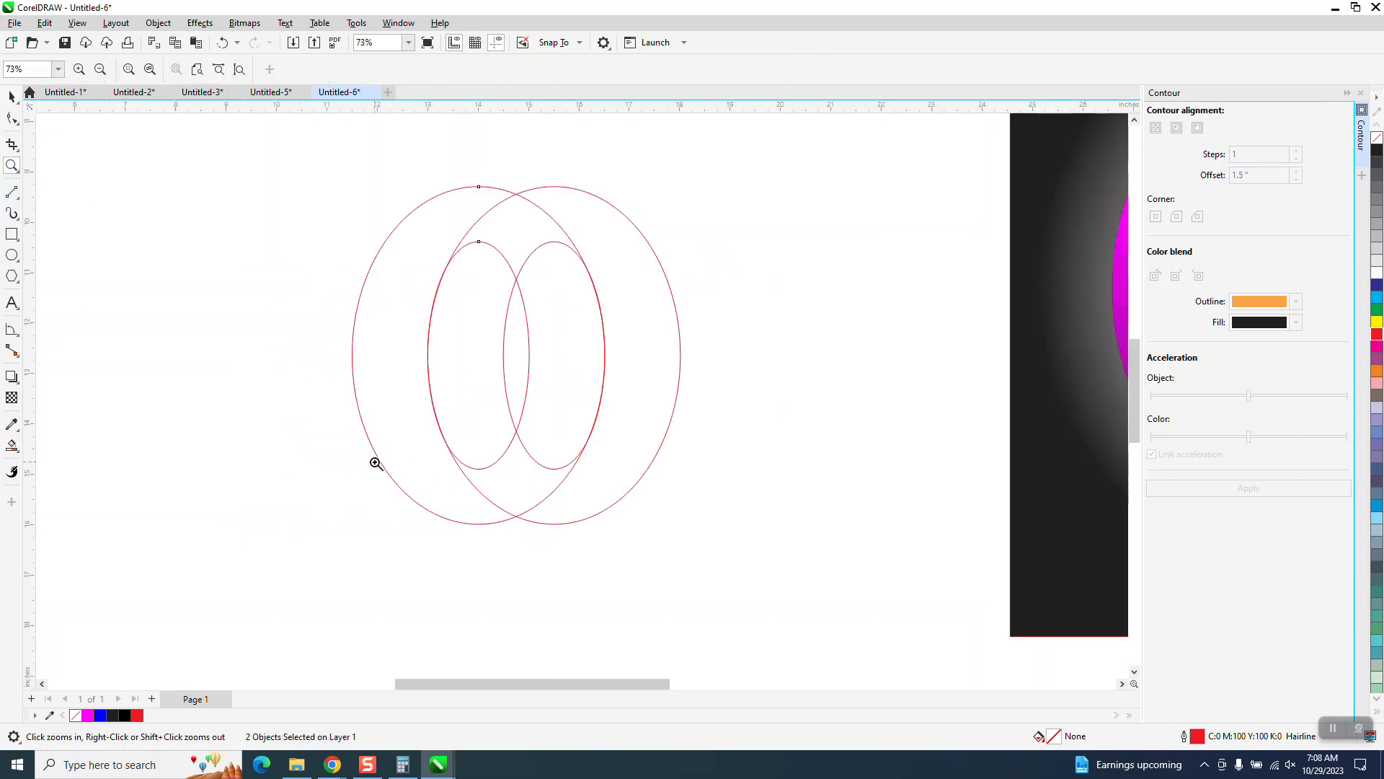
pyautogui.click(12, 192)
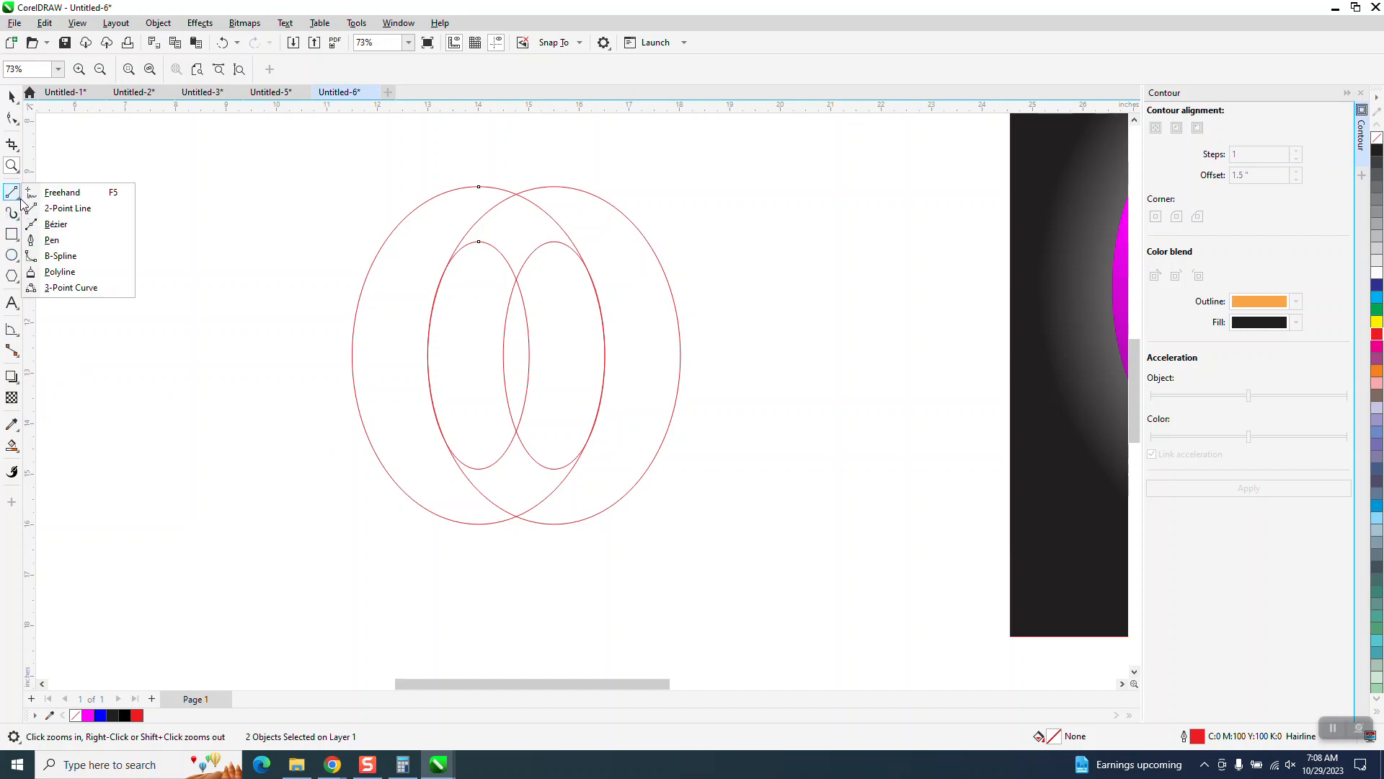
pyautogui.click(58, 205)
pyautogui.moveTo(557, 187); pyautogui.dragTo(479, 187)
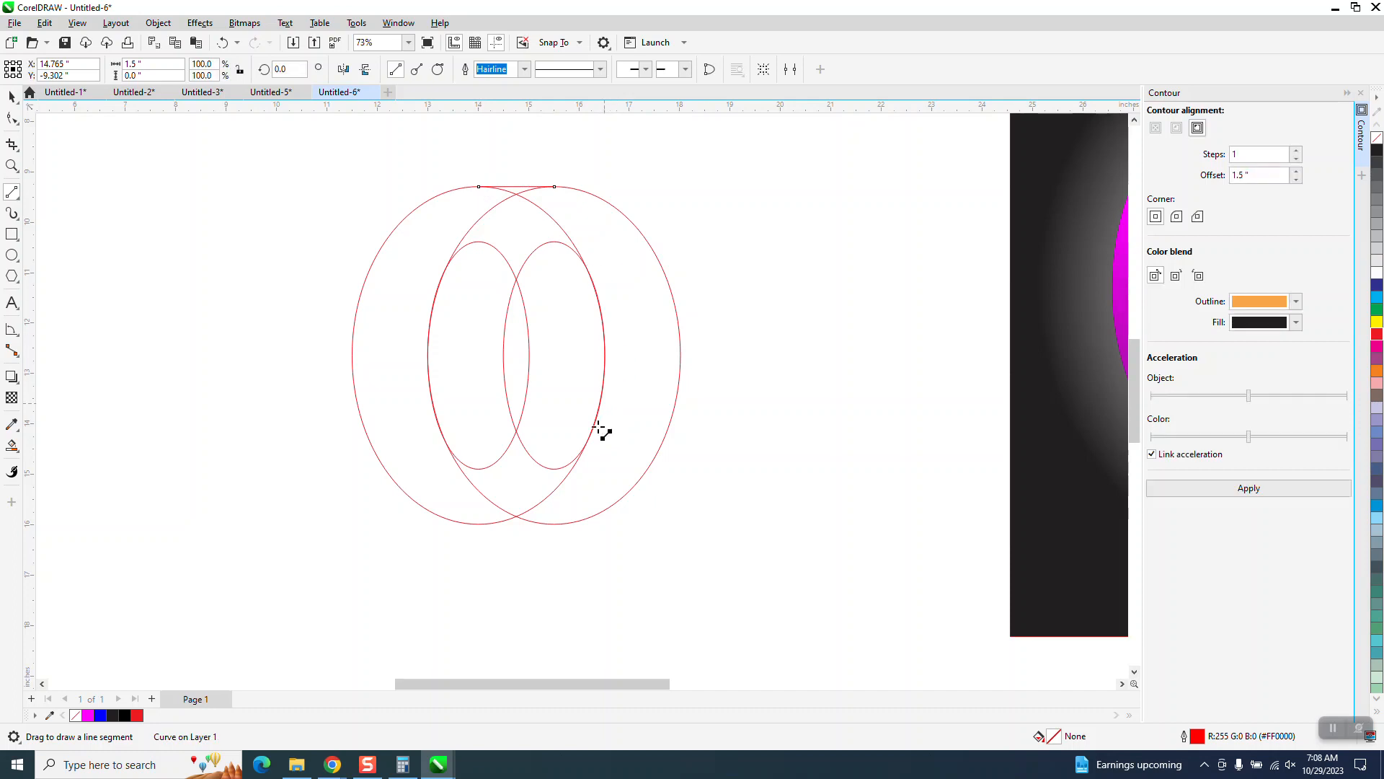
pyautogui.moveTo(555, 525); pyautogui.dragTo(479, 524)
# Step: Group the four ellipses and the two connecting lines
pyautogui.click(11, 96)
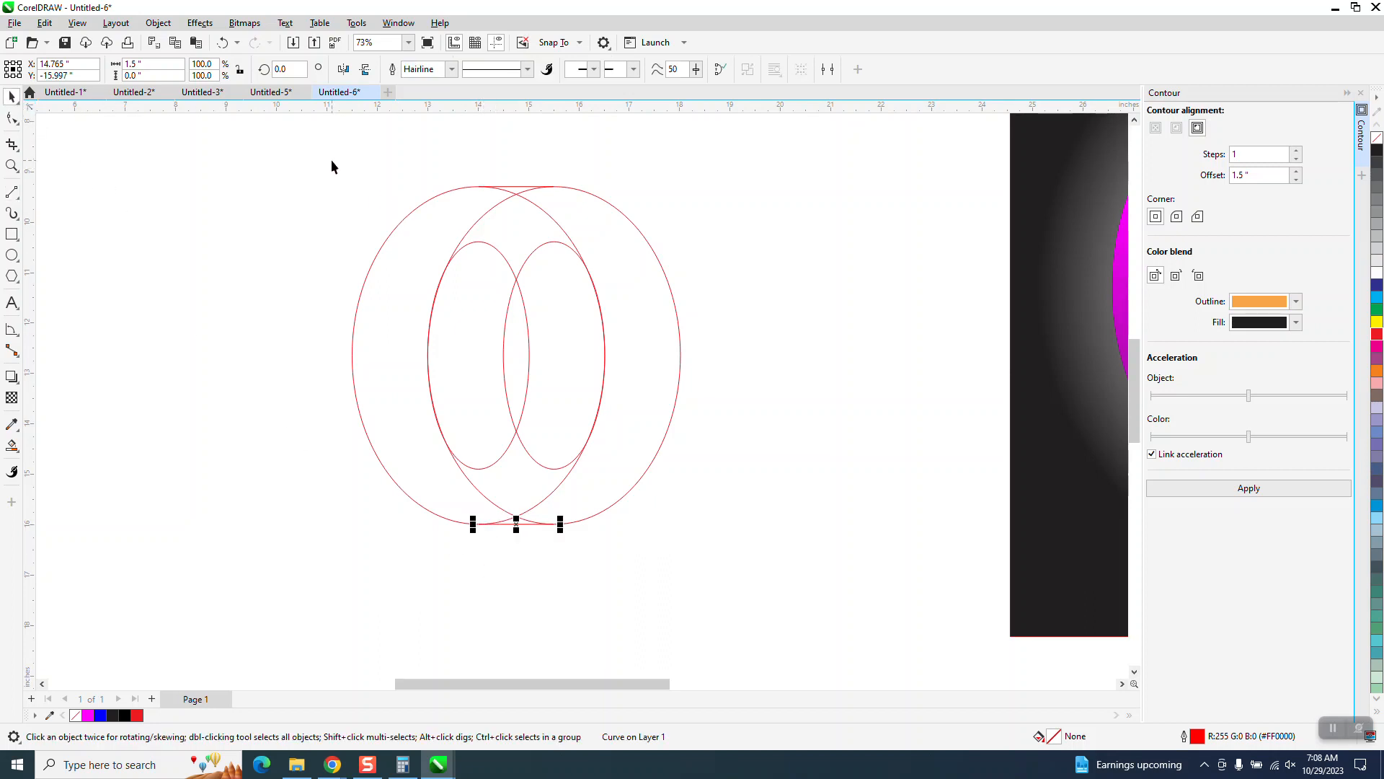
pyautogui.moveTo(327, 153); pyautogui.dragTo(863, 598)
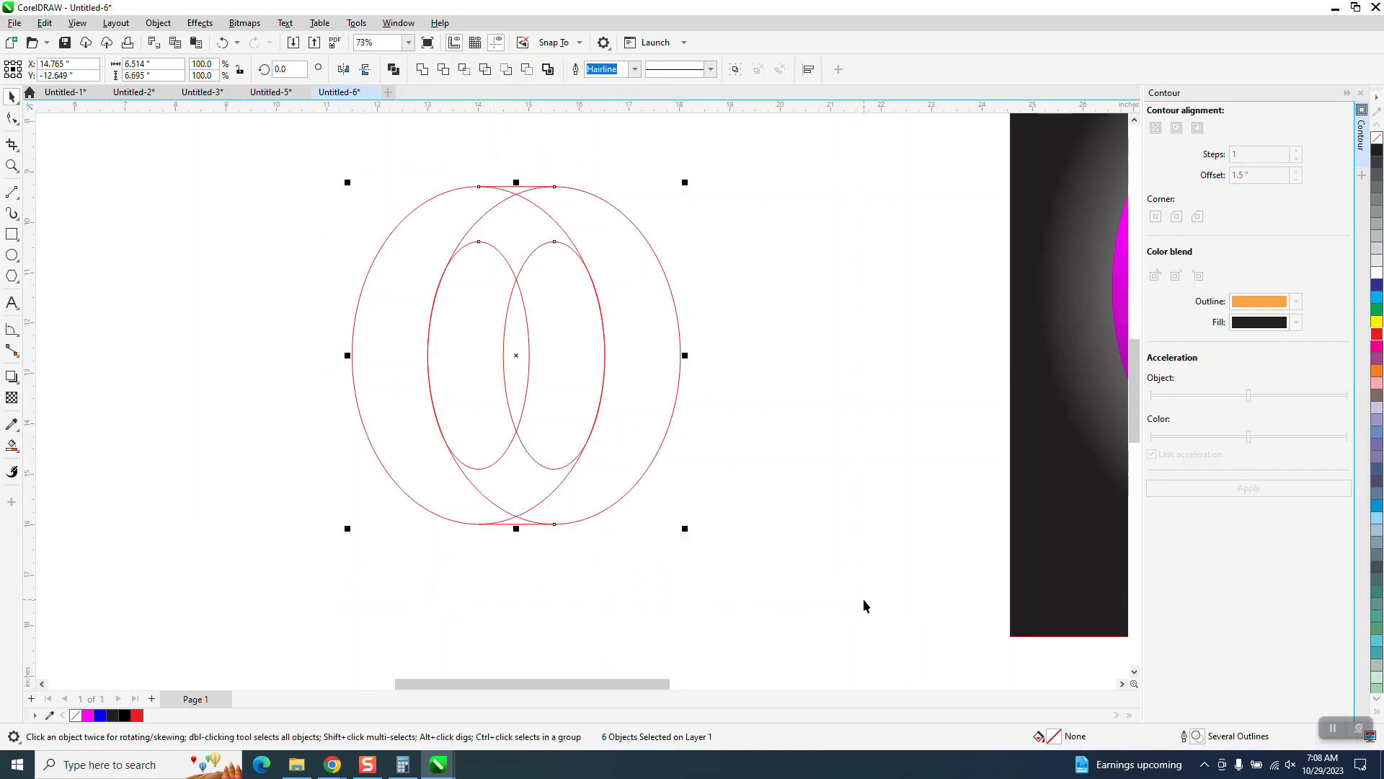
pyautogui.hotkey('ctrl', 'g')
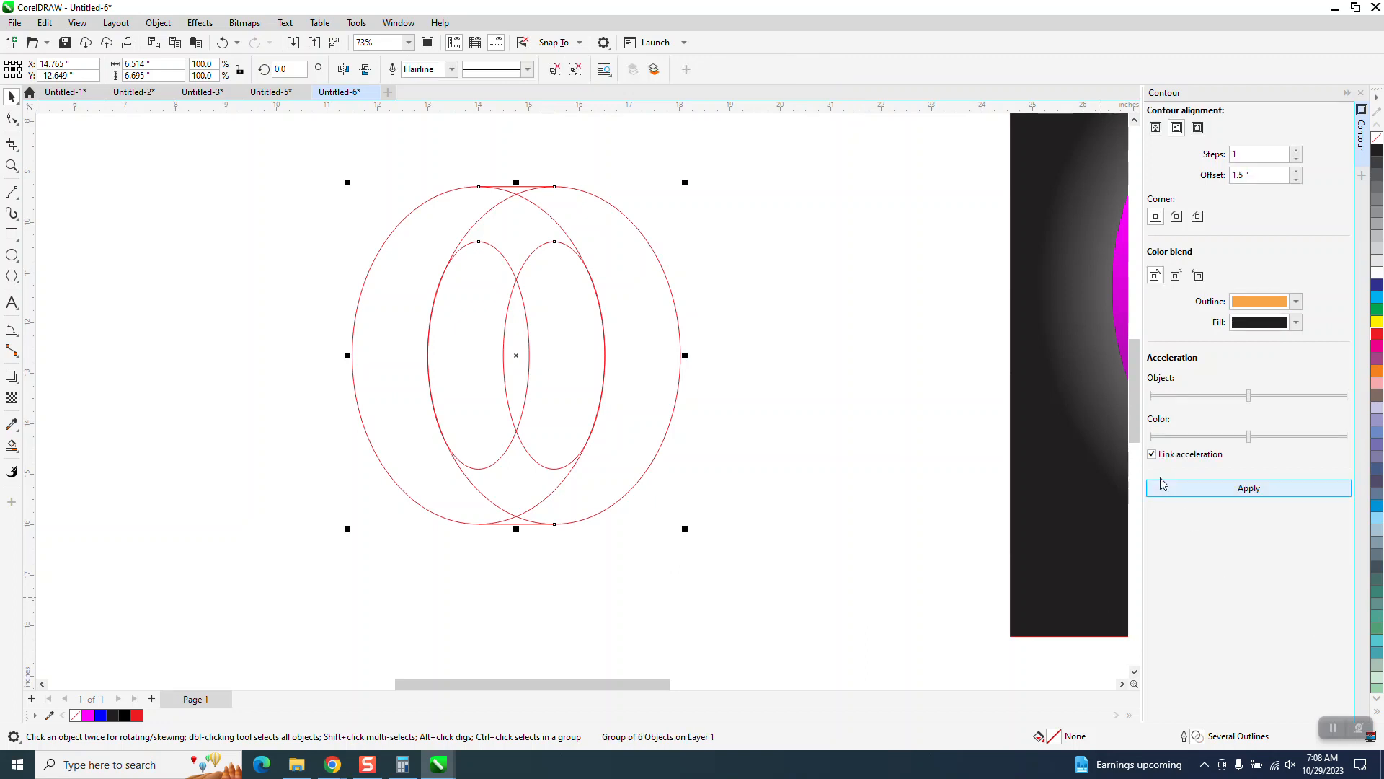
pyautogui.scroll(-1, 703, 458)
pyautogui.moveTo(1037, 399); pyautogui.dragTo(873, 399)
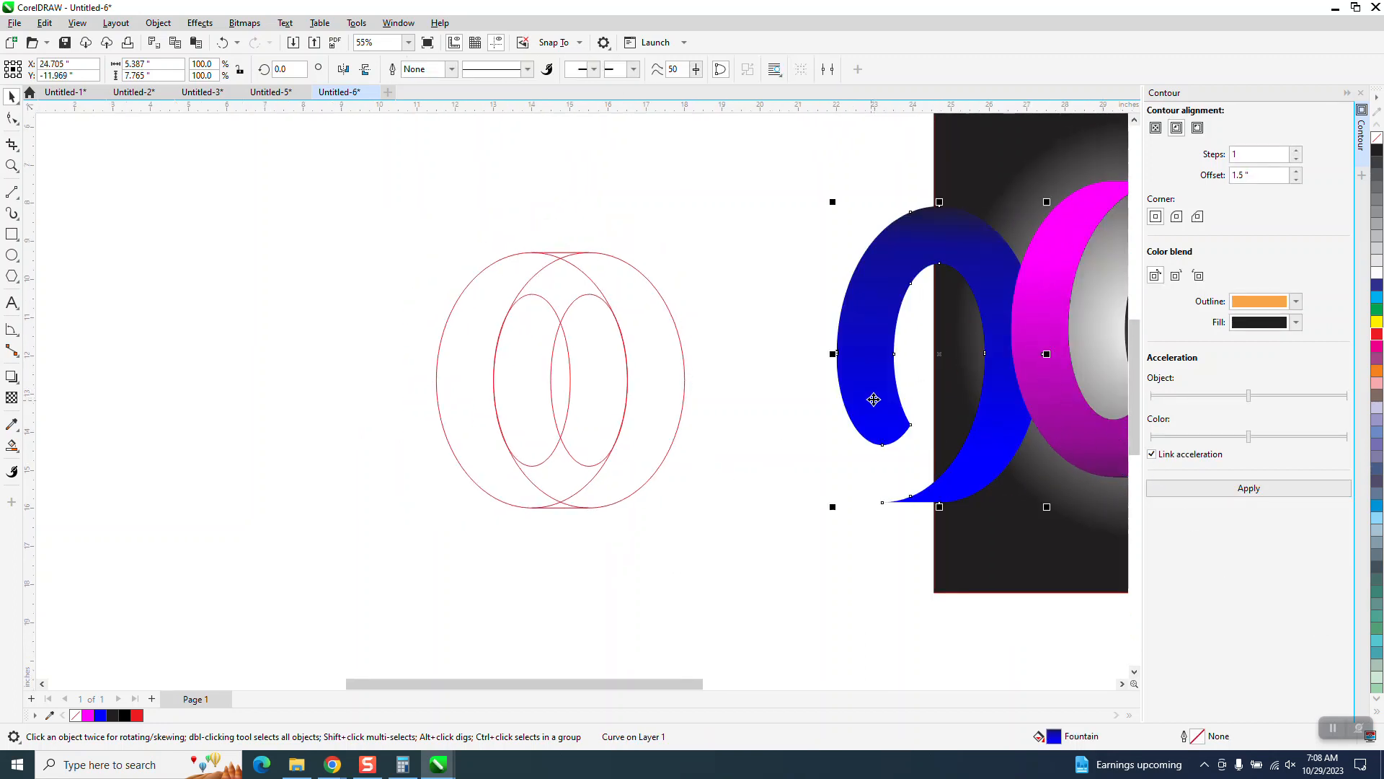
pyautogui.click(222, 43)
# Step: Move the complete reference artwork with its black background left until it sits right beside the ellipse wireframe
pyautogui.scroll(-1, 556, 426)
pyautogui.scroll(-3, 836, 193)
pyautogui.moveTo(829, 186); pyautogui.dragTo(1122, 467)
pyautogui.moveTo(750, 173); pyautogui.dragTo(1109, 551)
pyautogui.moveTo(940, 315); pyautogui.dragTo(803, 322)
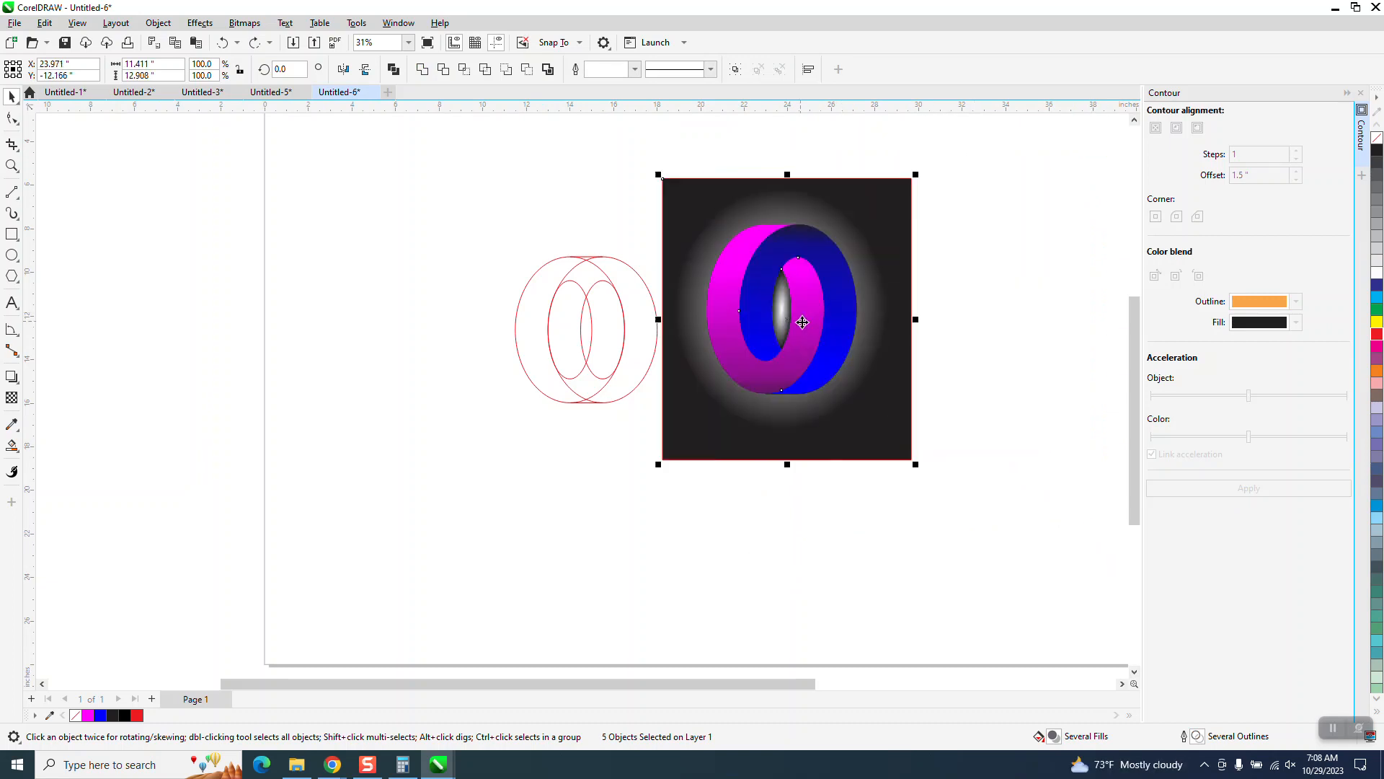
# Step: Smart Fill the left outer band, its lower part and the inner right band of the wireframe with magenta and no outline
pyautogui.click(12, 166)
pyautogui.moveTo(432, 206); pyautogui.dragTo(913, 465)
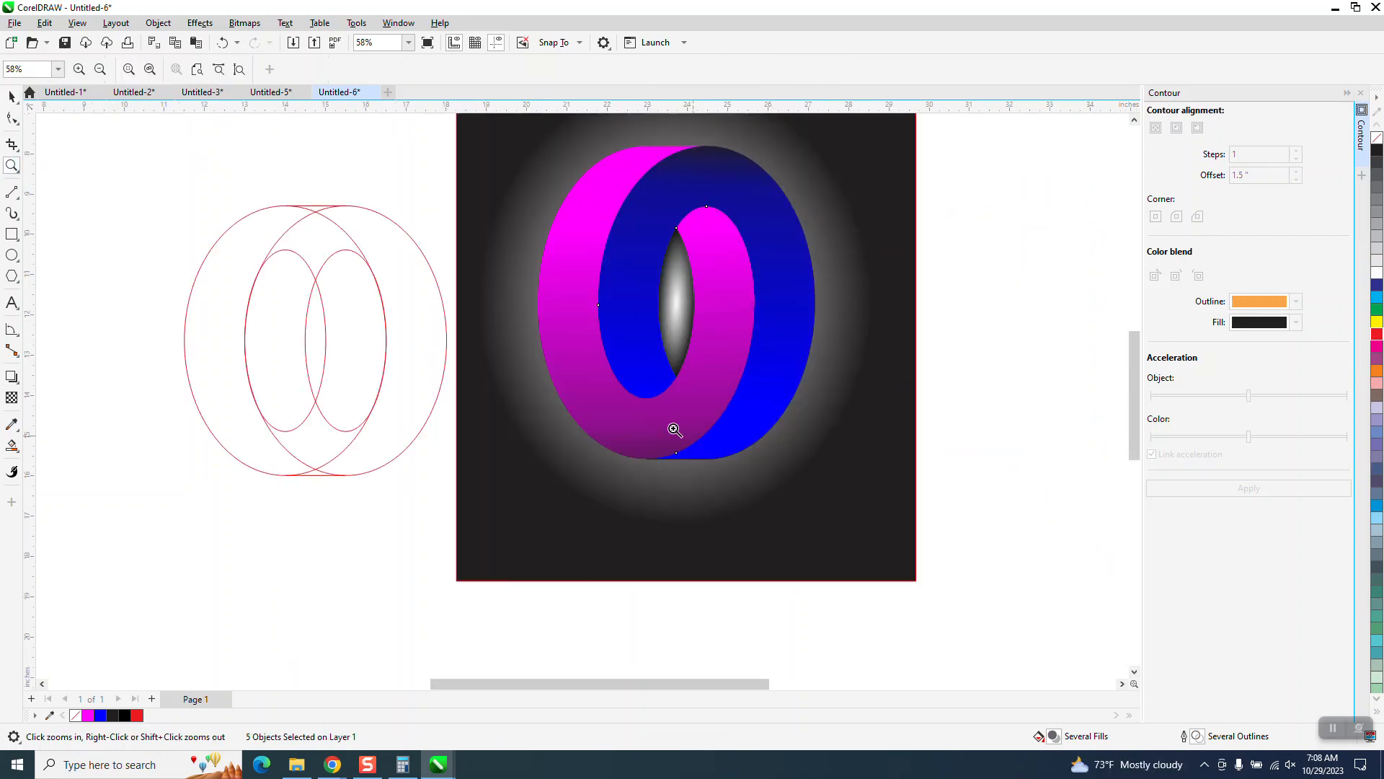
pyautogui.click(17, 450)
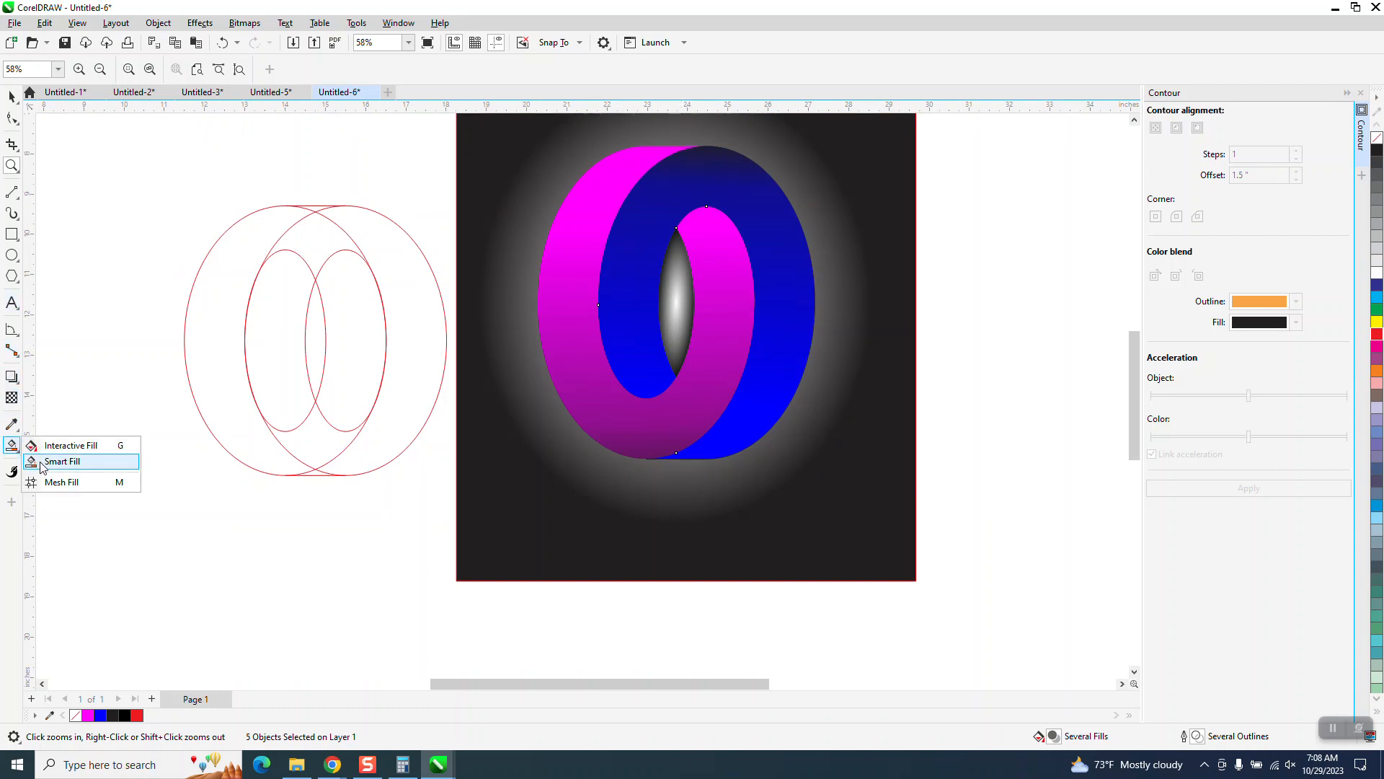
pyautogui.click(36, 461)
pyautogui.click(163, 69)
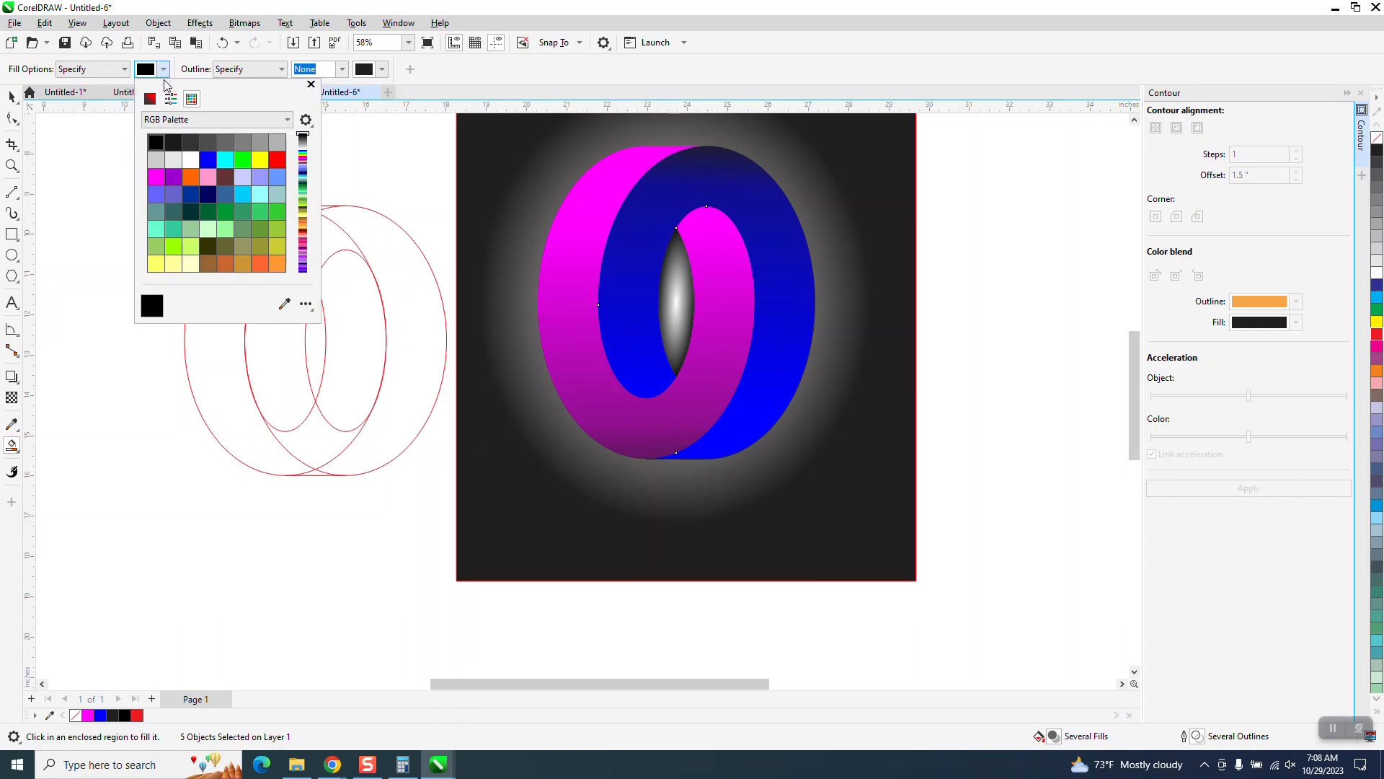
pyautogui.click(160, 179)
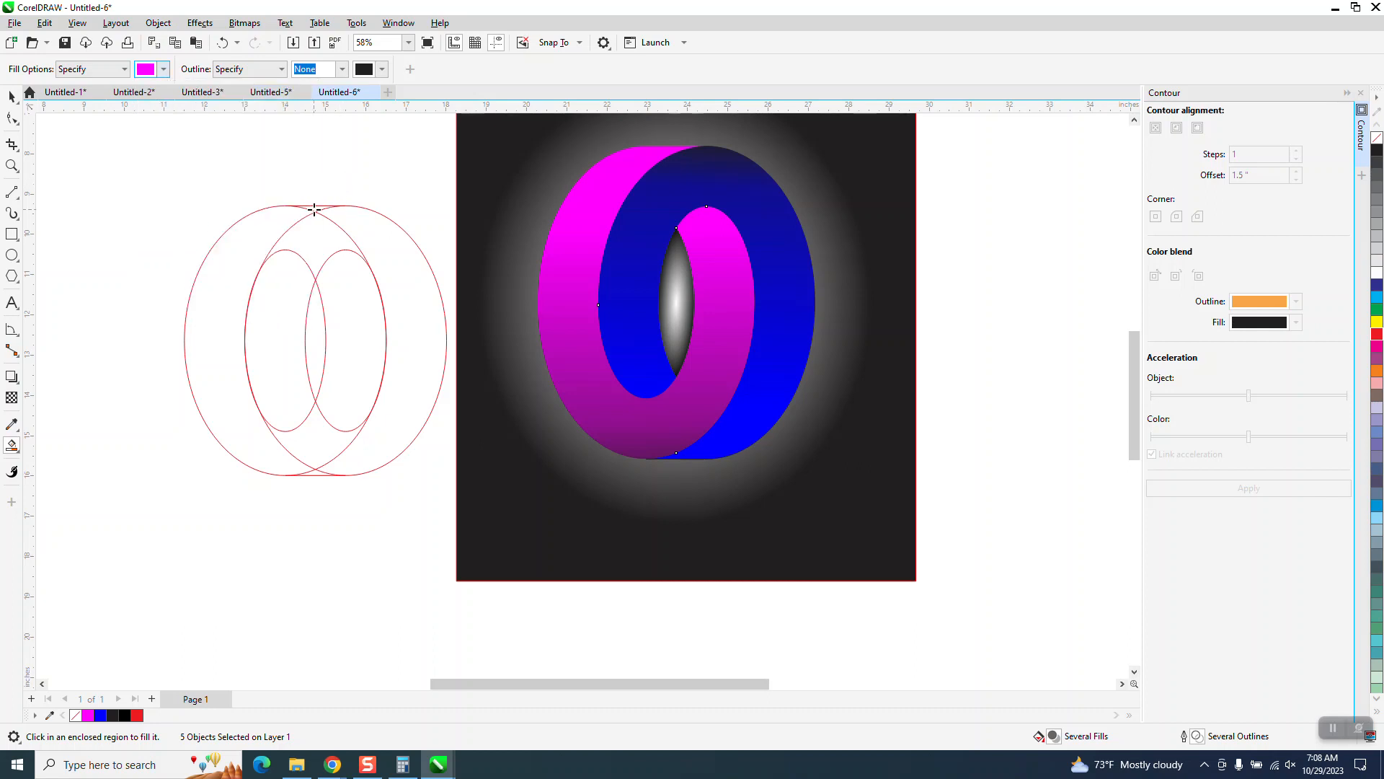
pyautogui.click(287, 219)
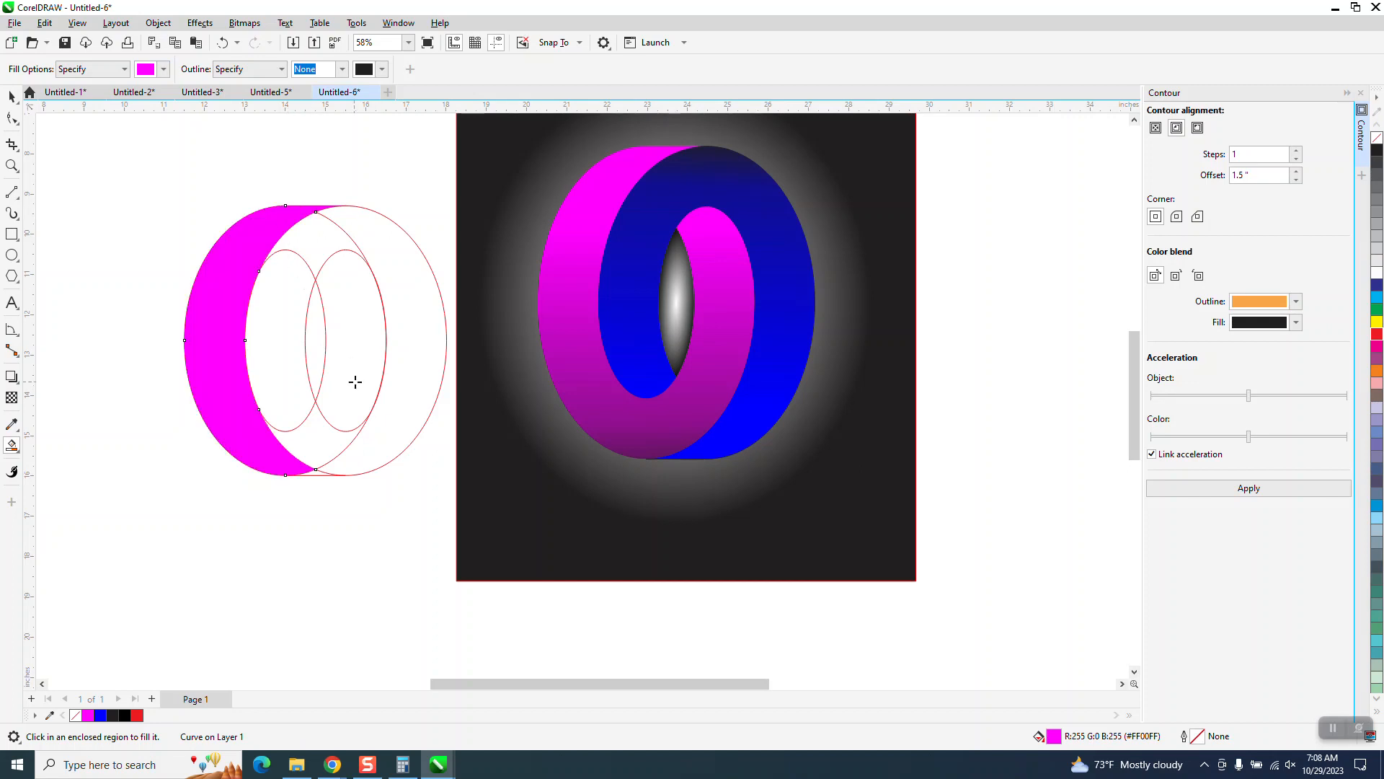
pyautogui.click(322, 434)
pyautogui.click(345, 401)
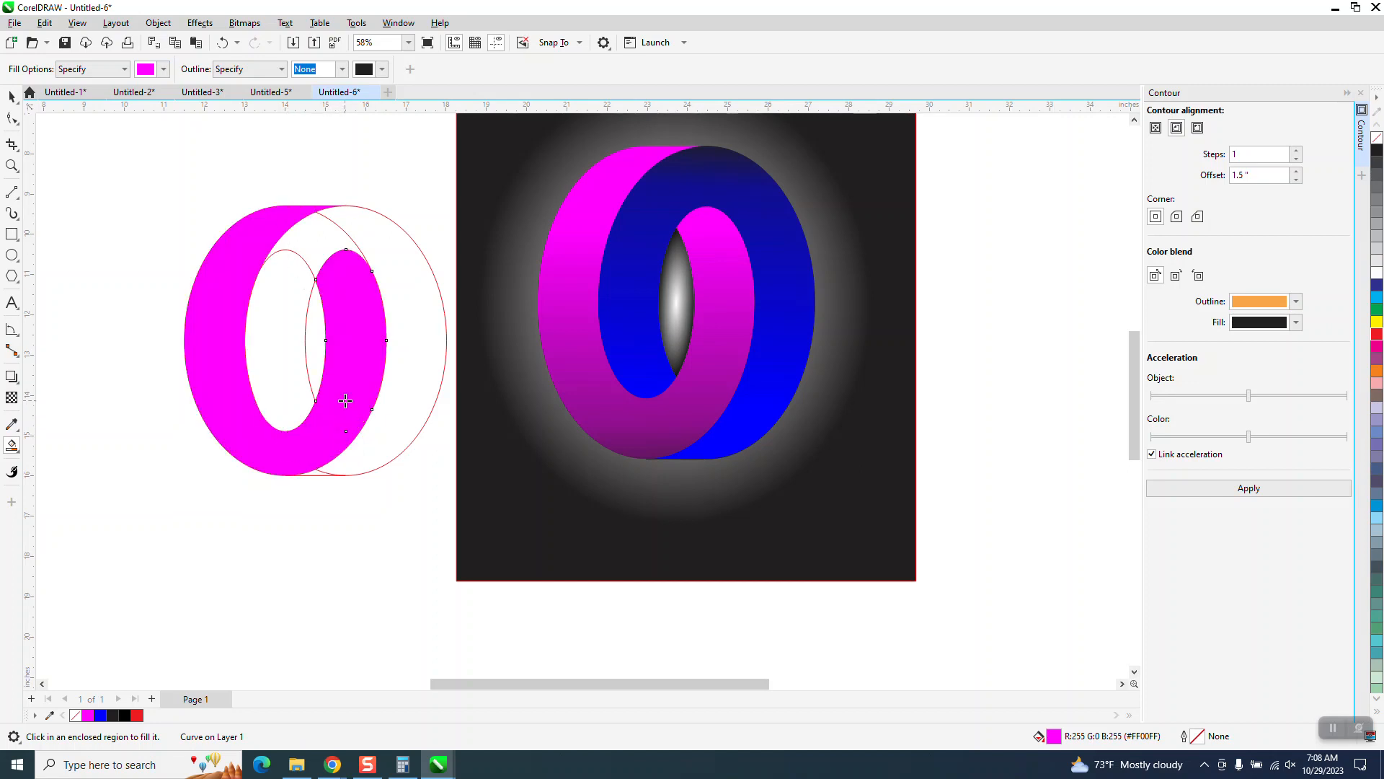
# Step: Move the magenta pieces 10 inches left, clear of the wireframe, and weld them into one shape
pyautogui.click(12, 95)
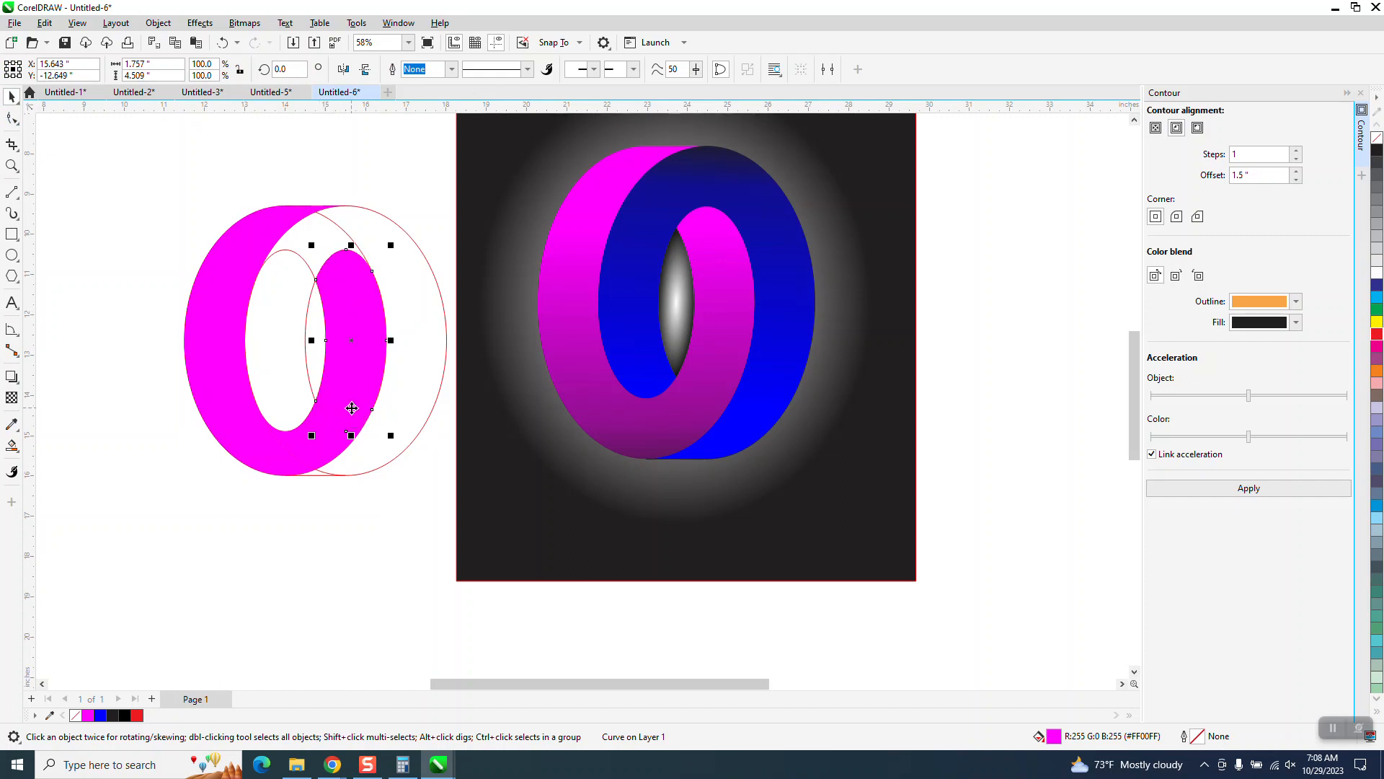
pyautogui.scroll(-1, 288, 342)
pyautogui.moveTo(164, 181); pyautogui.dragTo(404, 499)
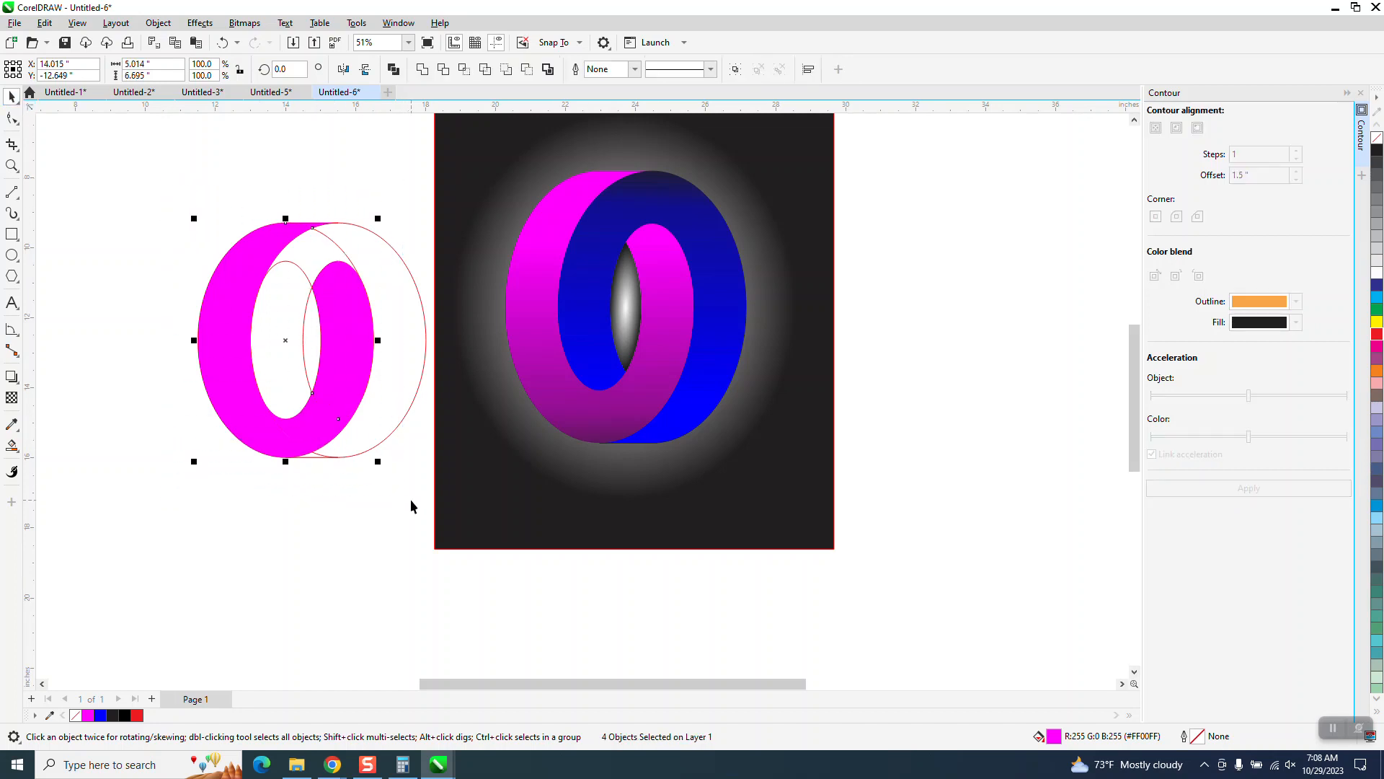
pyautogui.press('Left')
pyautogui.press('Left')
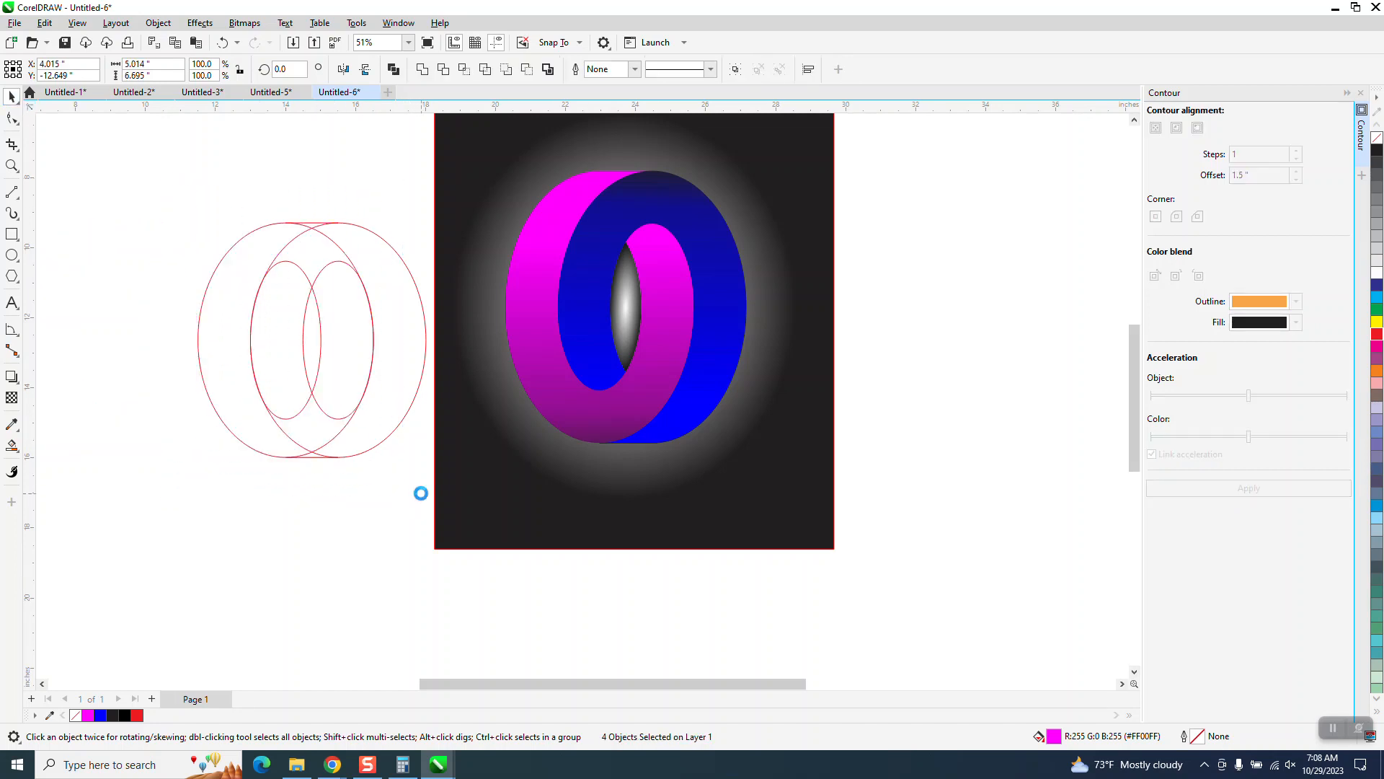
pyautogui.scroll(-5, 425, 497)
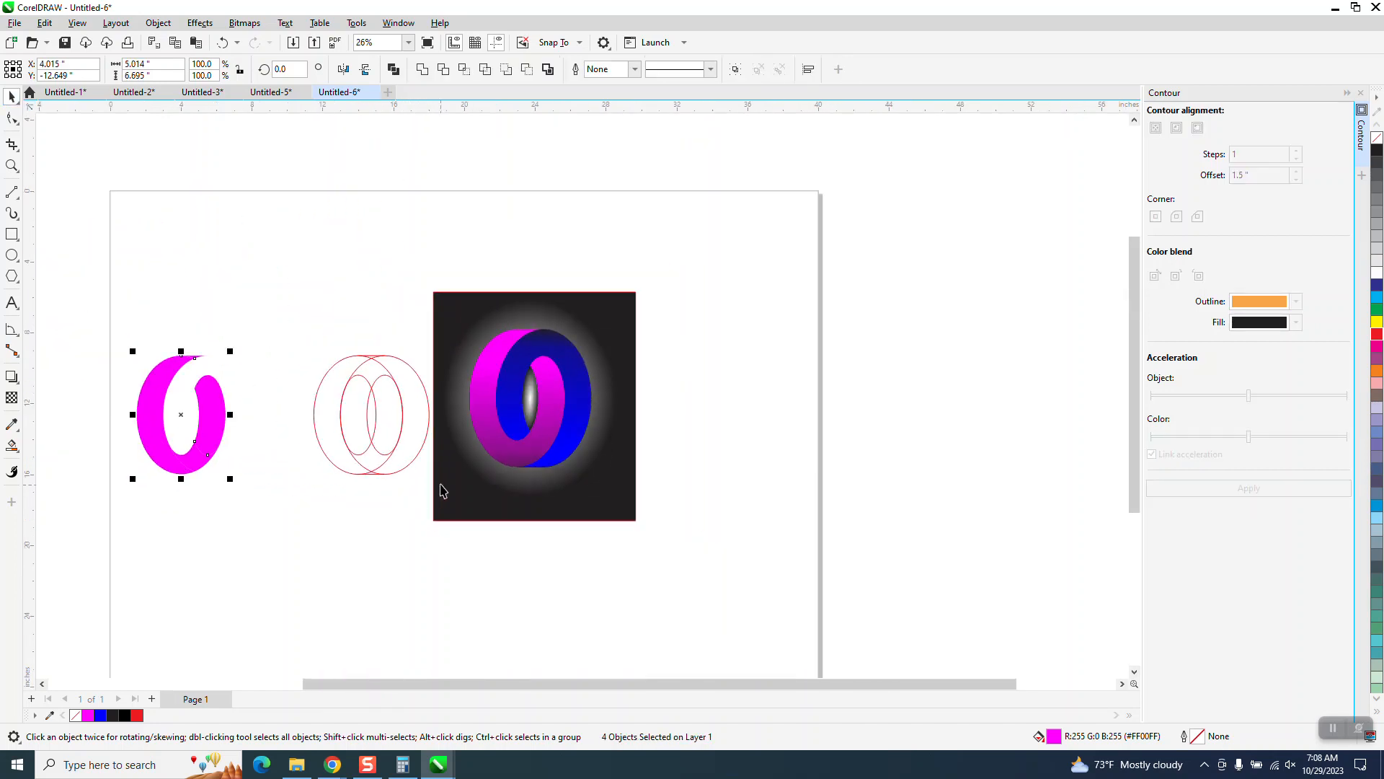
pyautogui.click(421, 69)
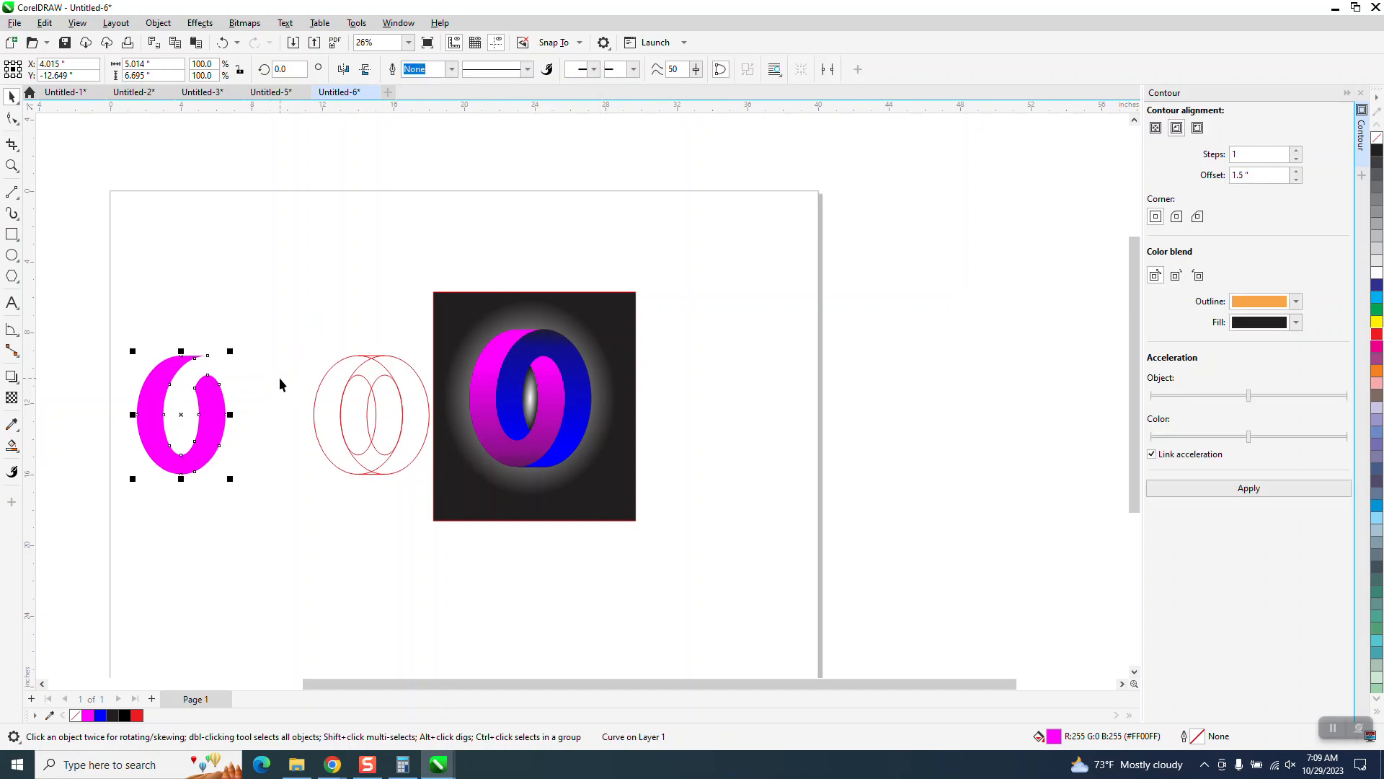
# Step: Move the magenta shape 10 inches right, back onto the wireframe, and Smart Fill the left inner band with blue and no outline
pyautogui.press('Right')
pyautogui.press('Right')
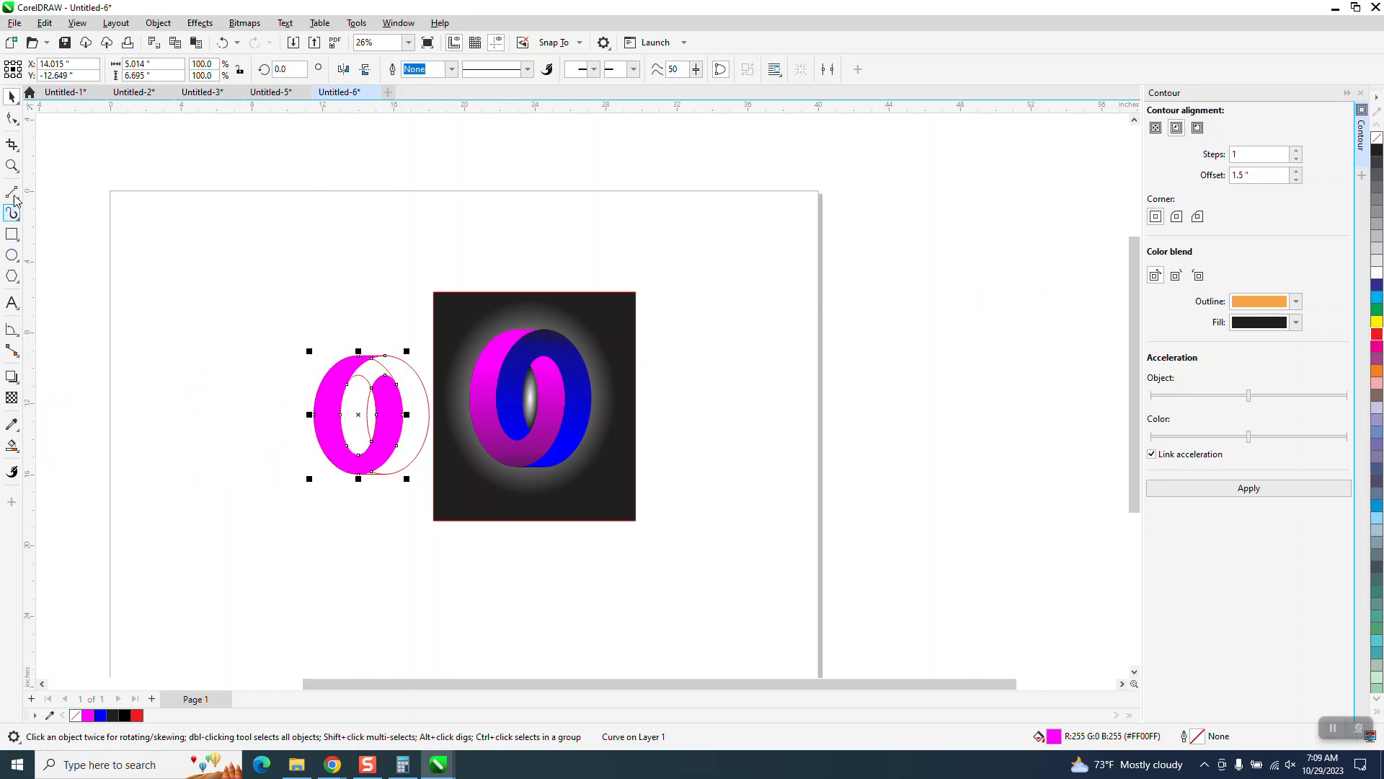
pyautogui.click(12, 165)
pyautogui.moveTo(312, 312); pyautogui.dragTo(516, 520)
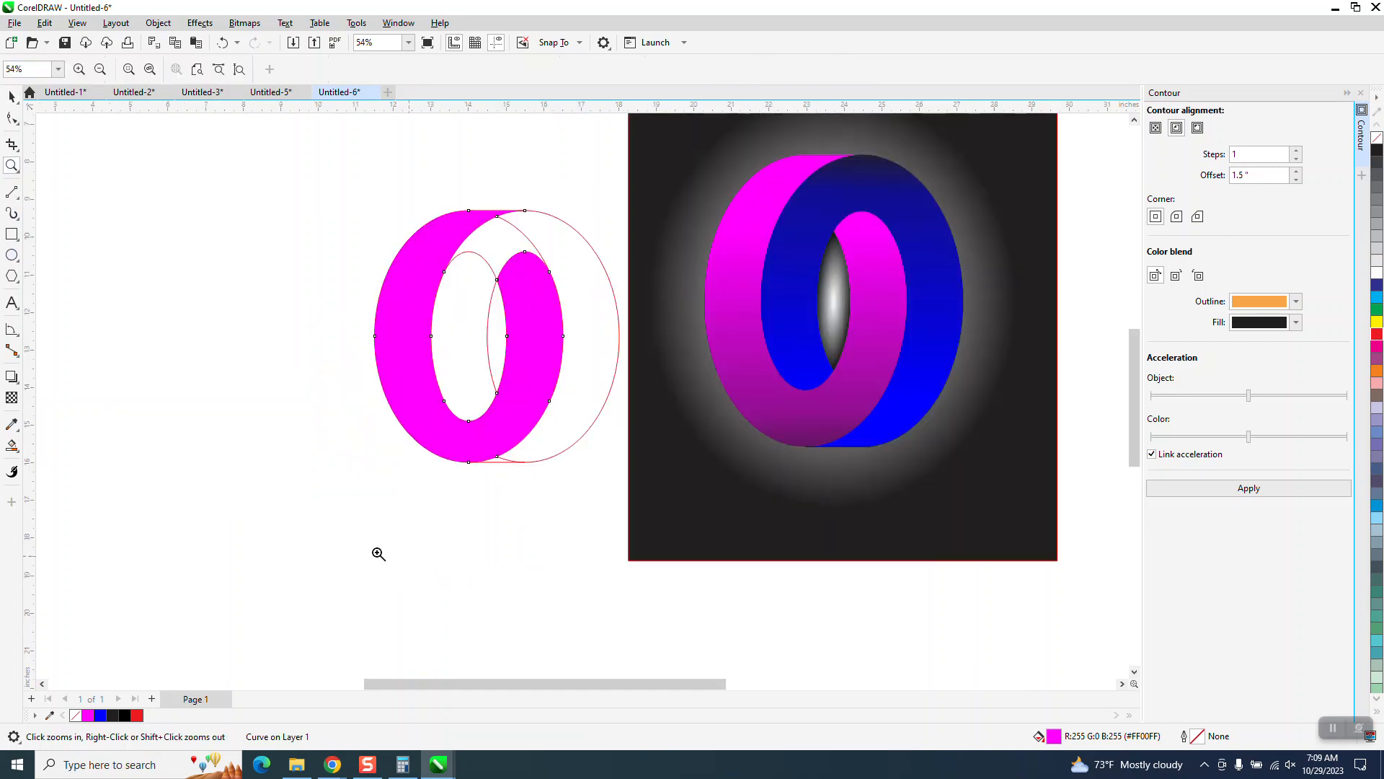
pyautogui.click(20, 458)
pyautogui.click(58, 462)
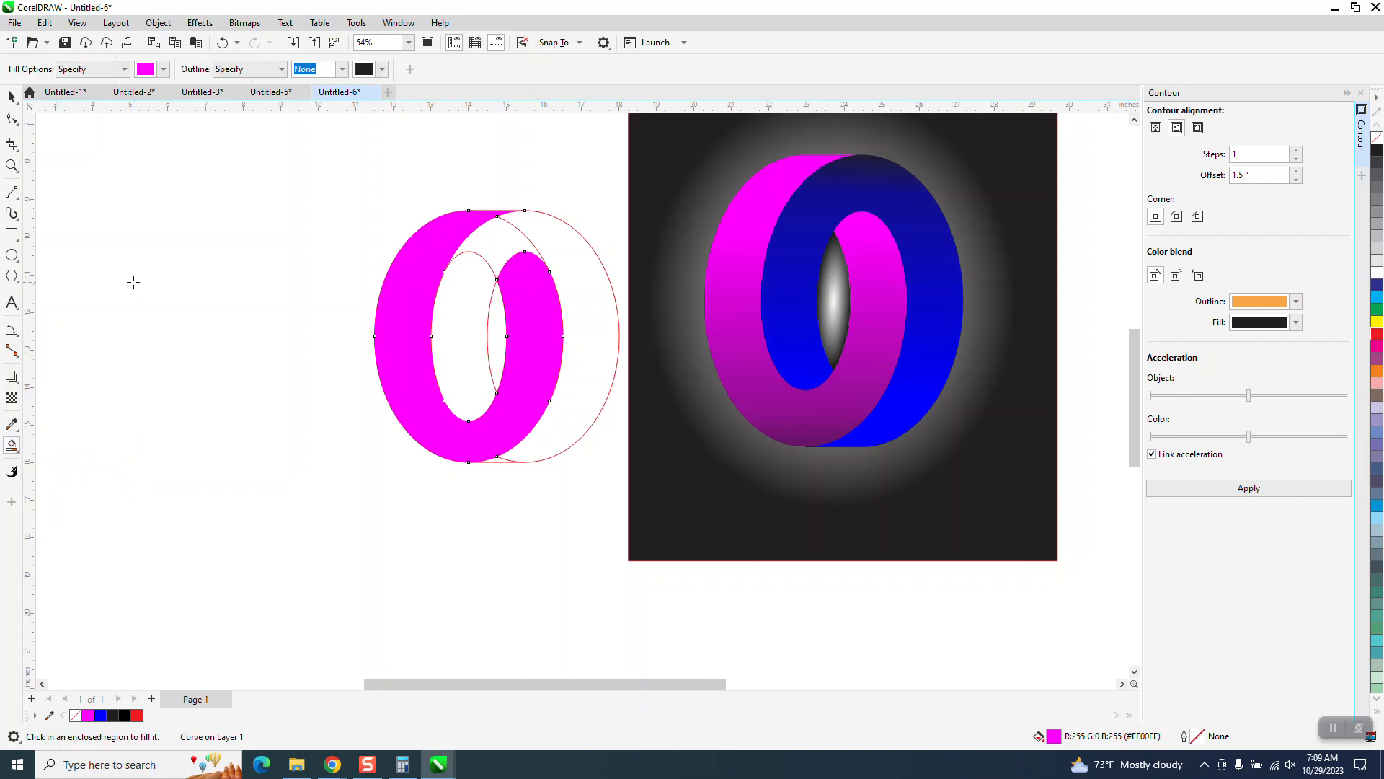
pyautogui.click(164, 69)
pyautogui.click(207, 160)
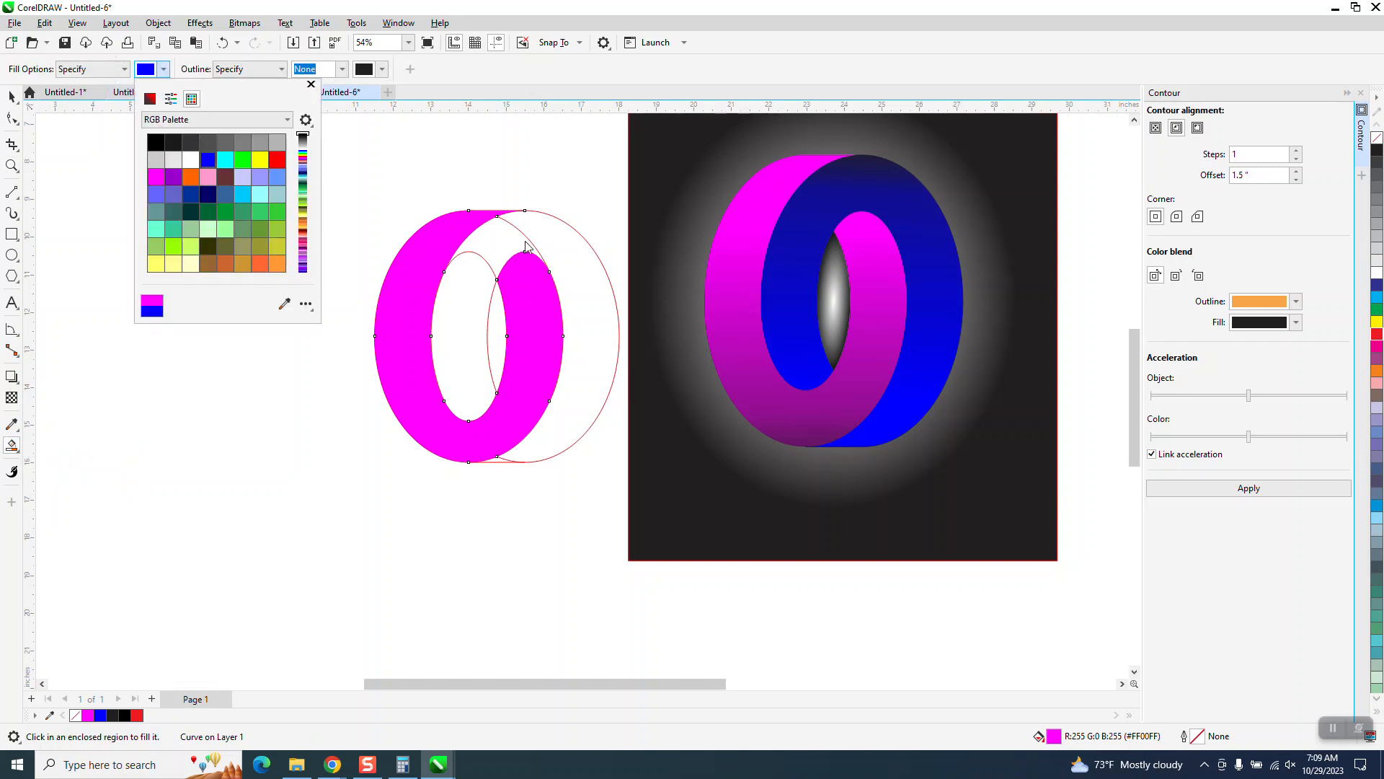
pyautogui.click(476, 339)
pyautogui.click(466, 317)
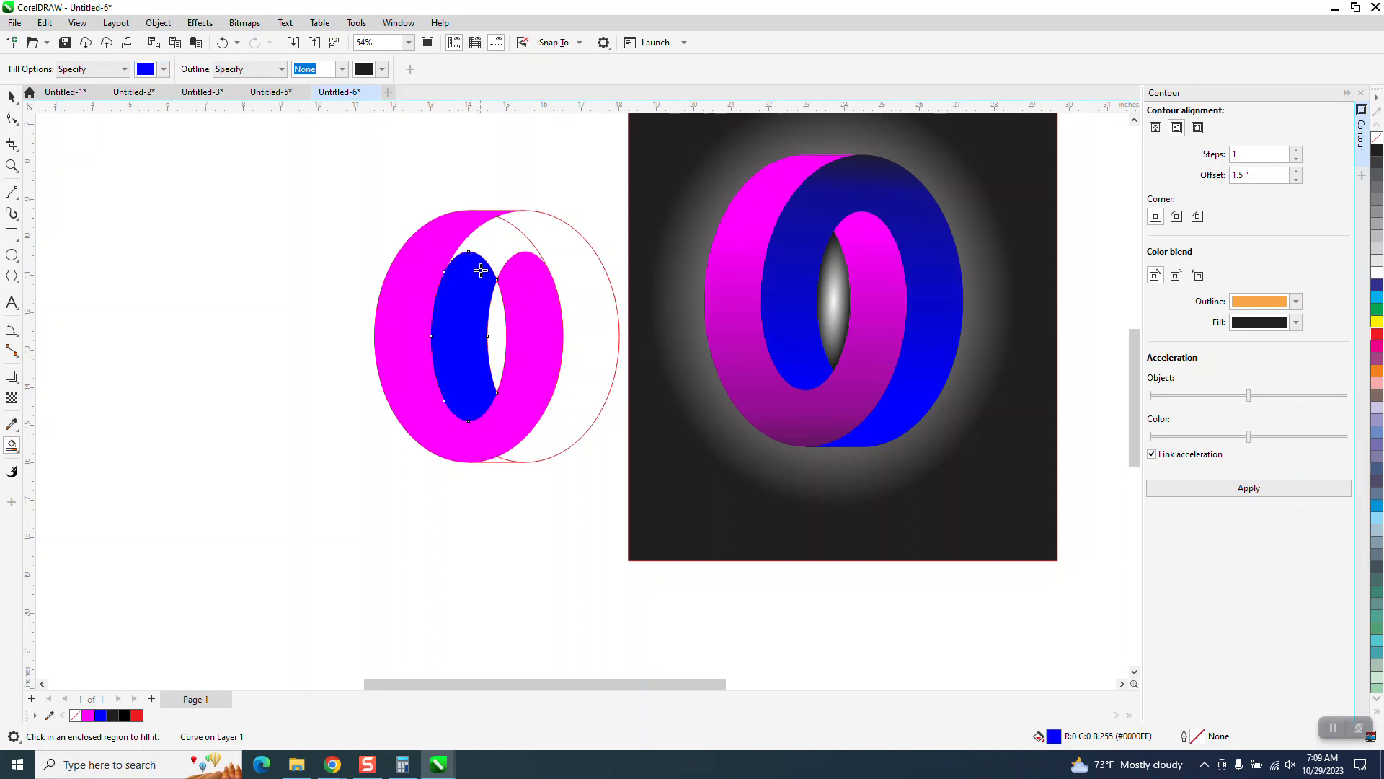
pyautogui.click(533, 246)
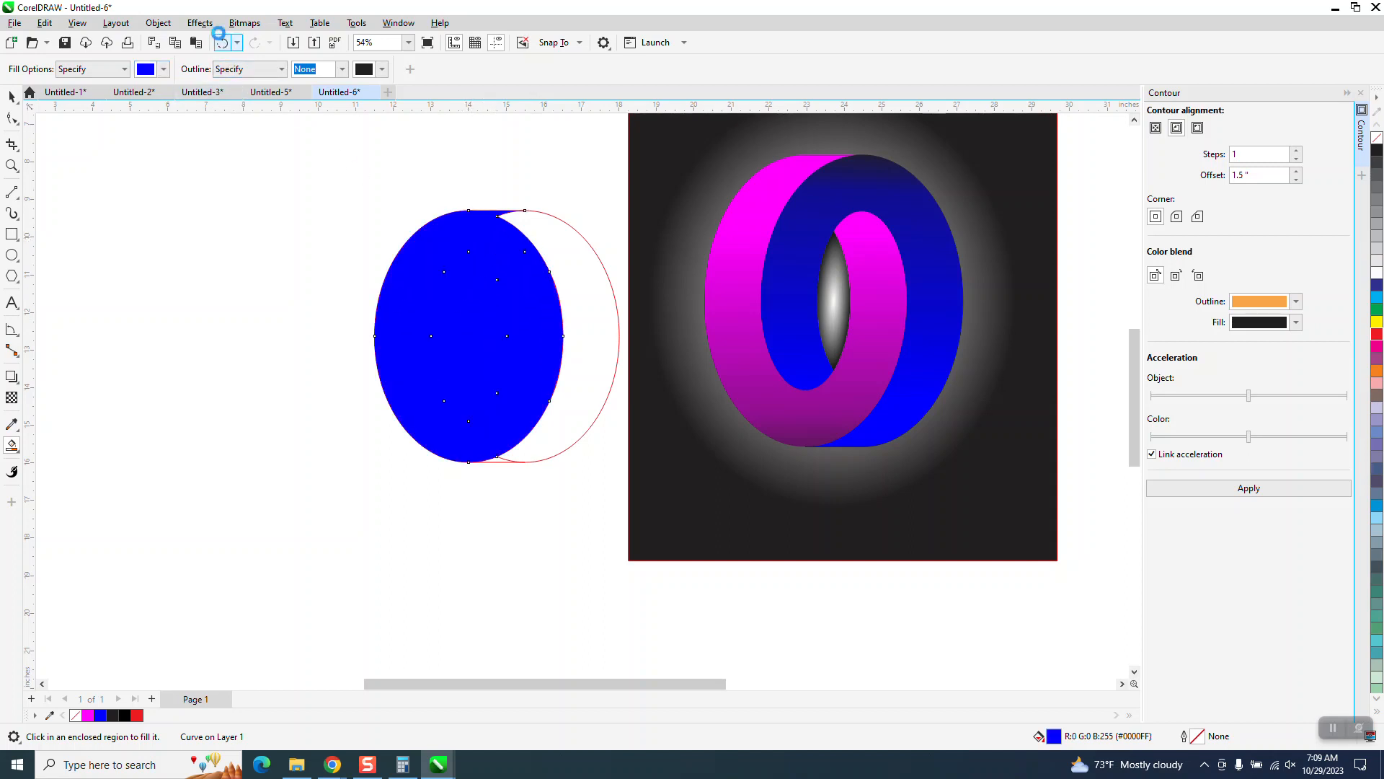
pyautogui.click(223, 42)
pyautogui.click(541, 236)
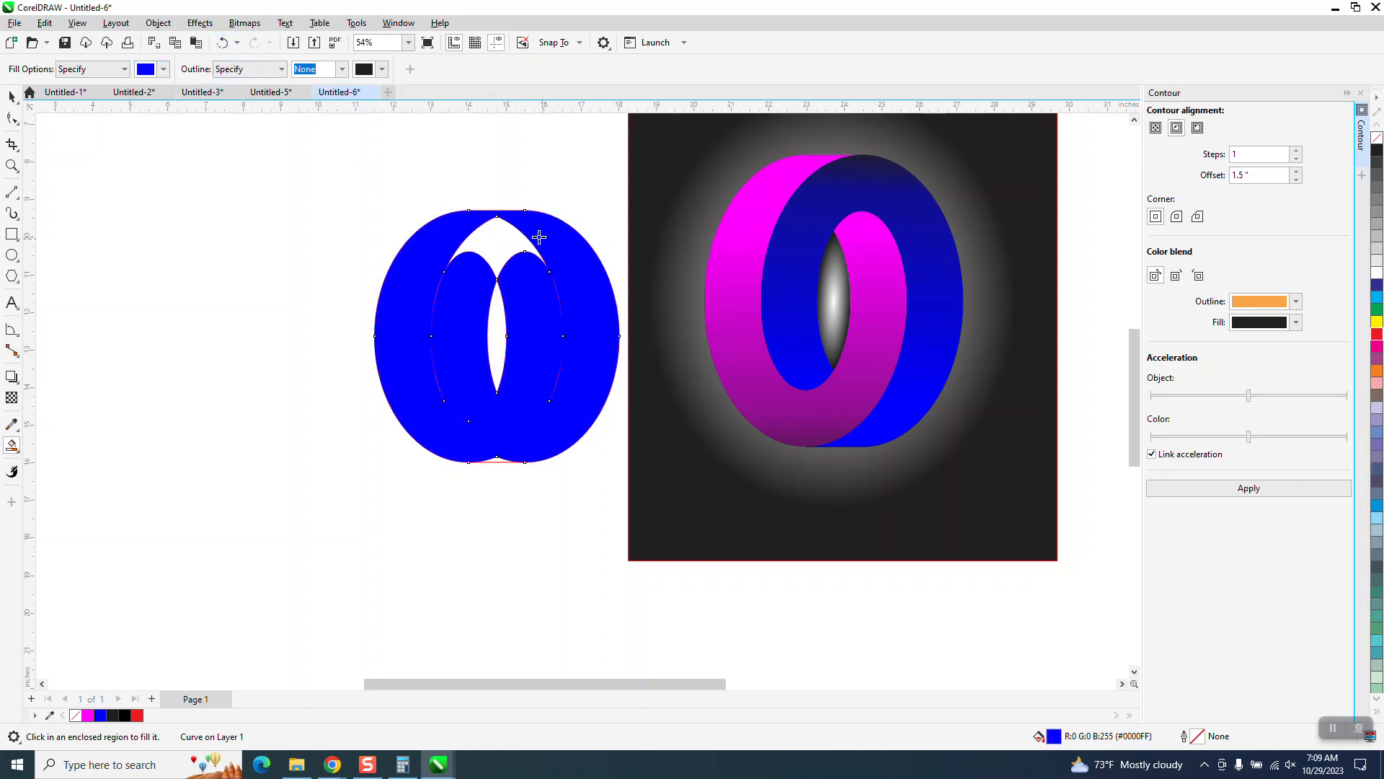
pyautogui.click(223, 43)
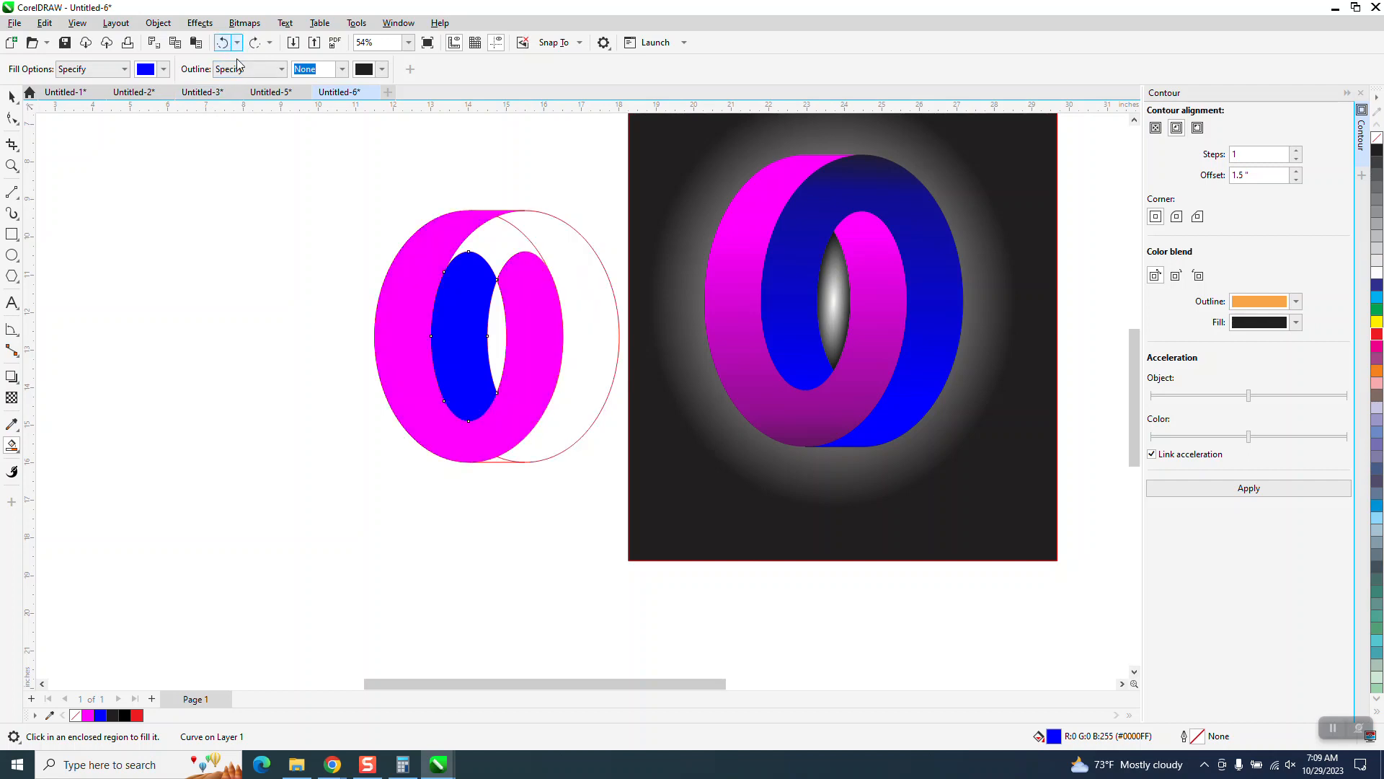
# Step: Smart Fill the right outer band and the remaining gap at the top of the wireframe with blue
pyautogui.click(521, 452)
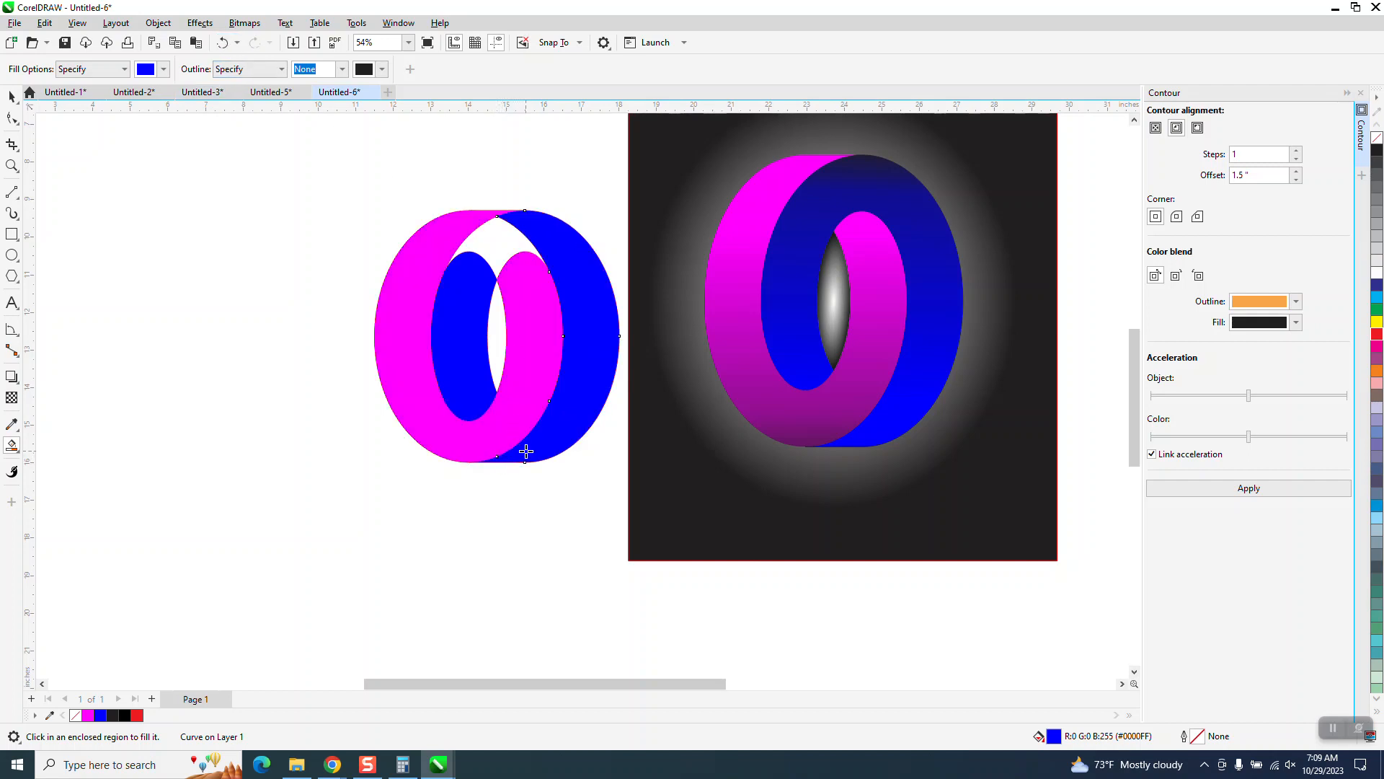
pyautogui.click(501, 246)
# Step: Move the magenta shape 10 inches left and delete the grouped ellipse wireframe around the blue pieces
pyautogui.click(16, 96)
pyautogui.click(359, 256)
pyautogui.click(392, 290)
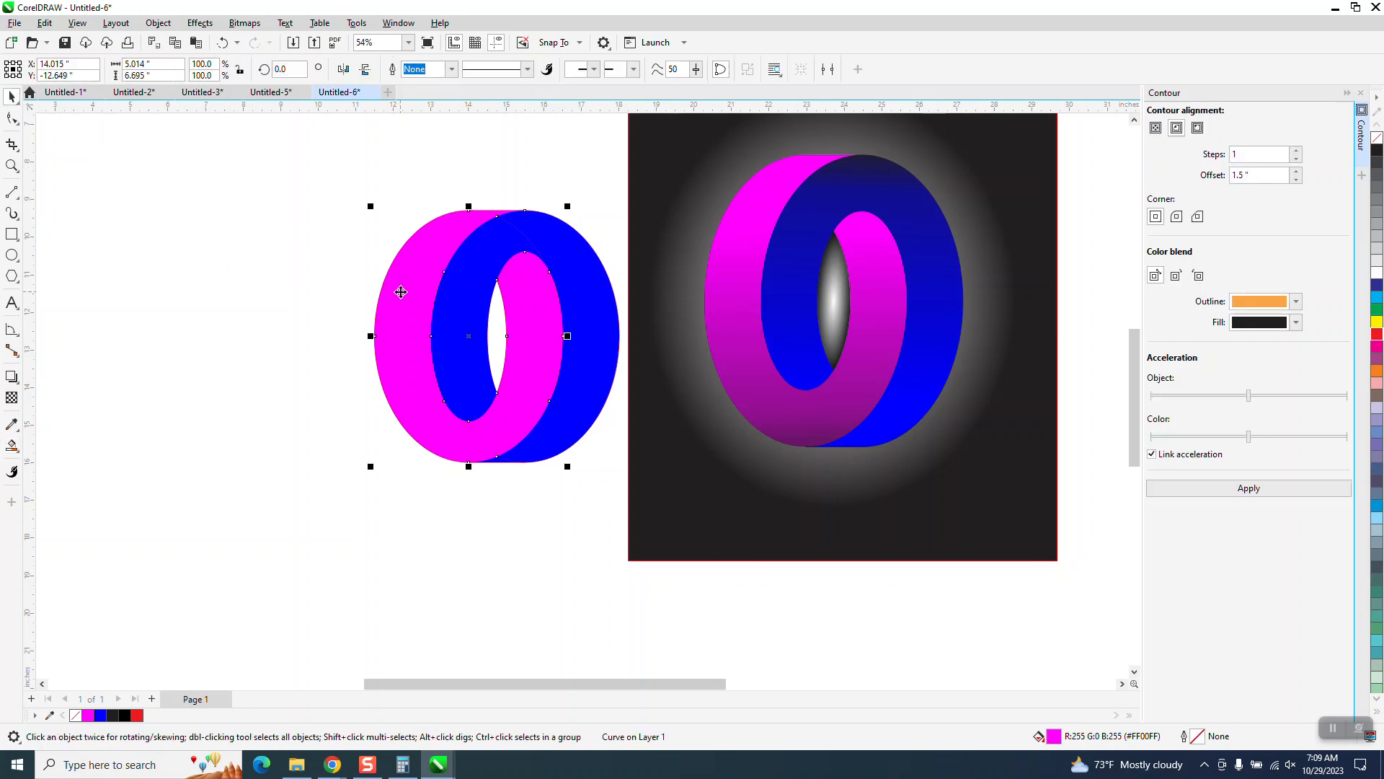
pyautogui.press('Left')
pyautogui.press('Left')
pyautogui.click(376, 322)
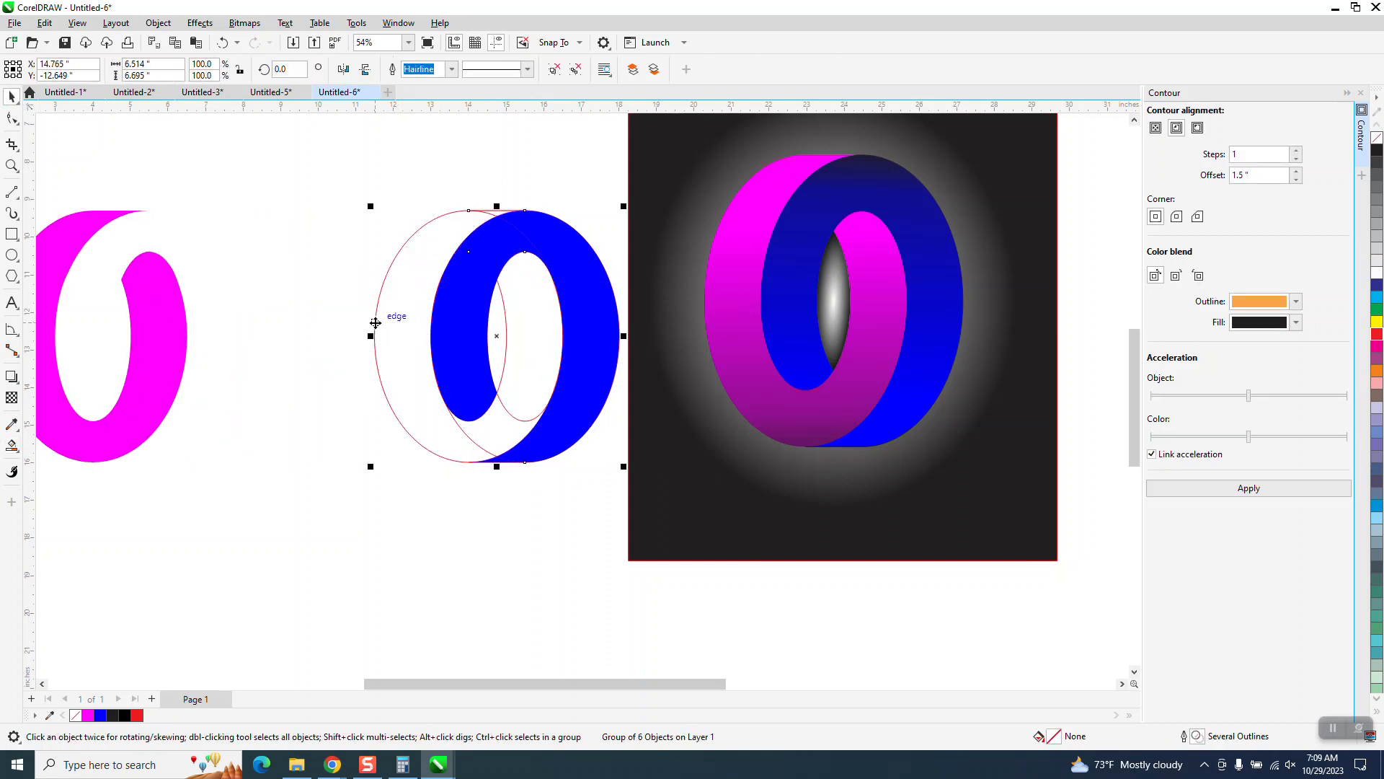
pyautogui.press('Delete')
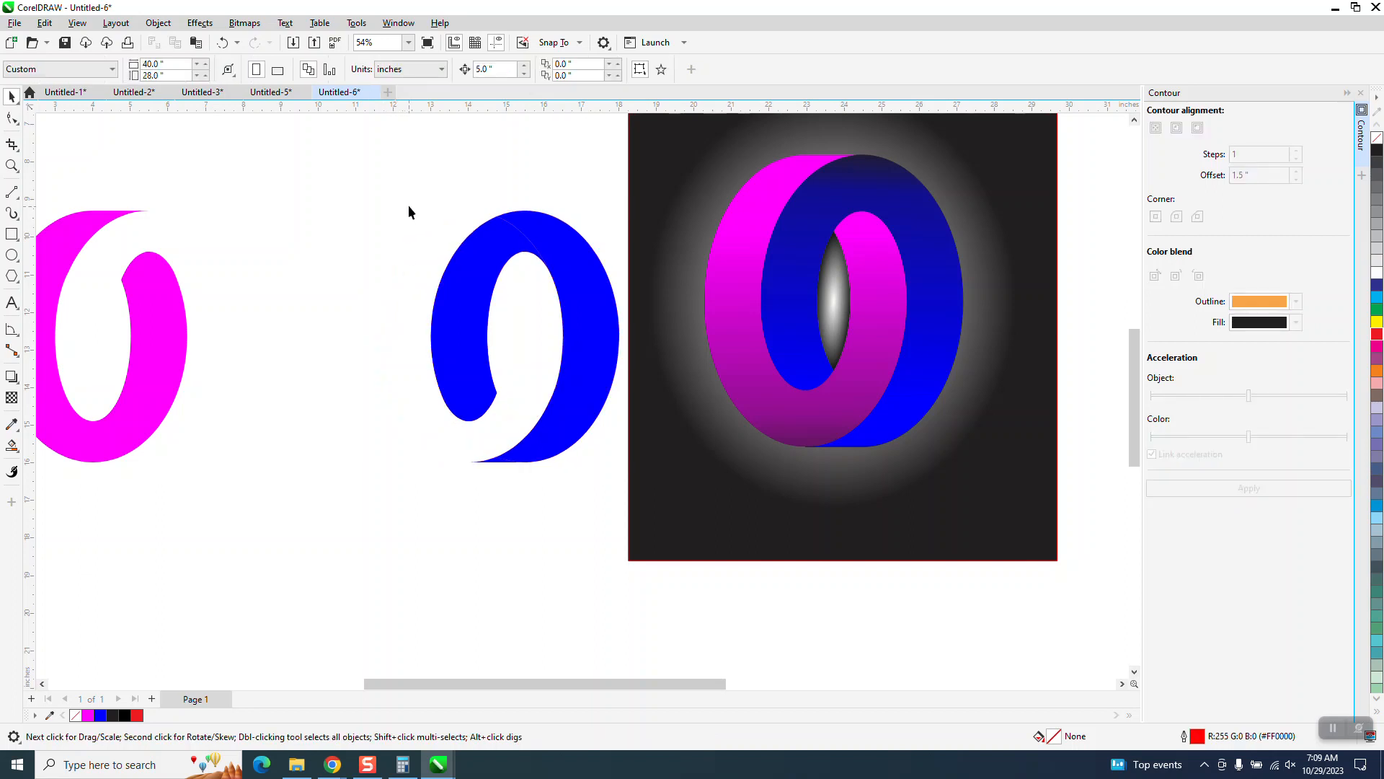
pyautogui.moveTo(409, 166); pyautogui.dragTo(652, 512)
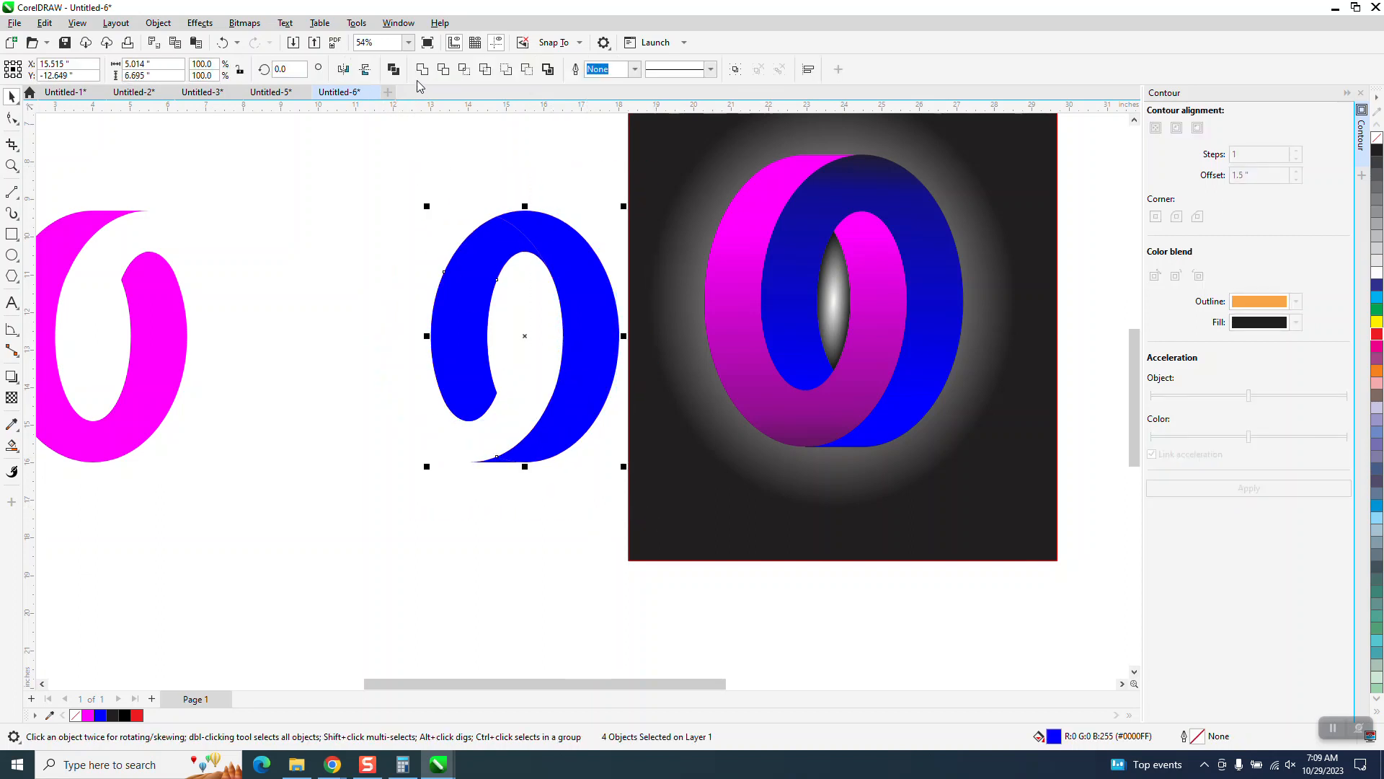
pyautogui.click(422, 69)
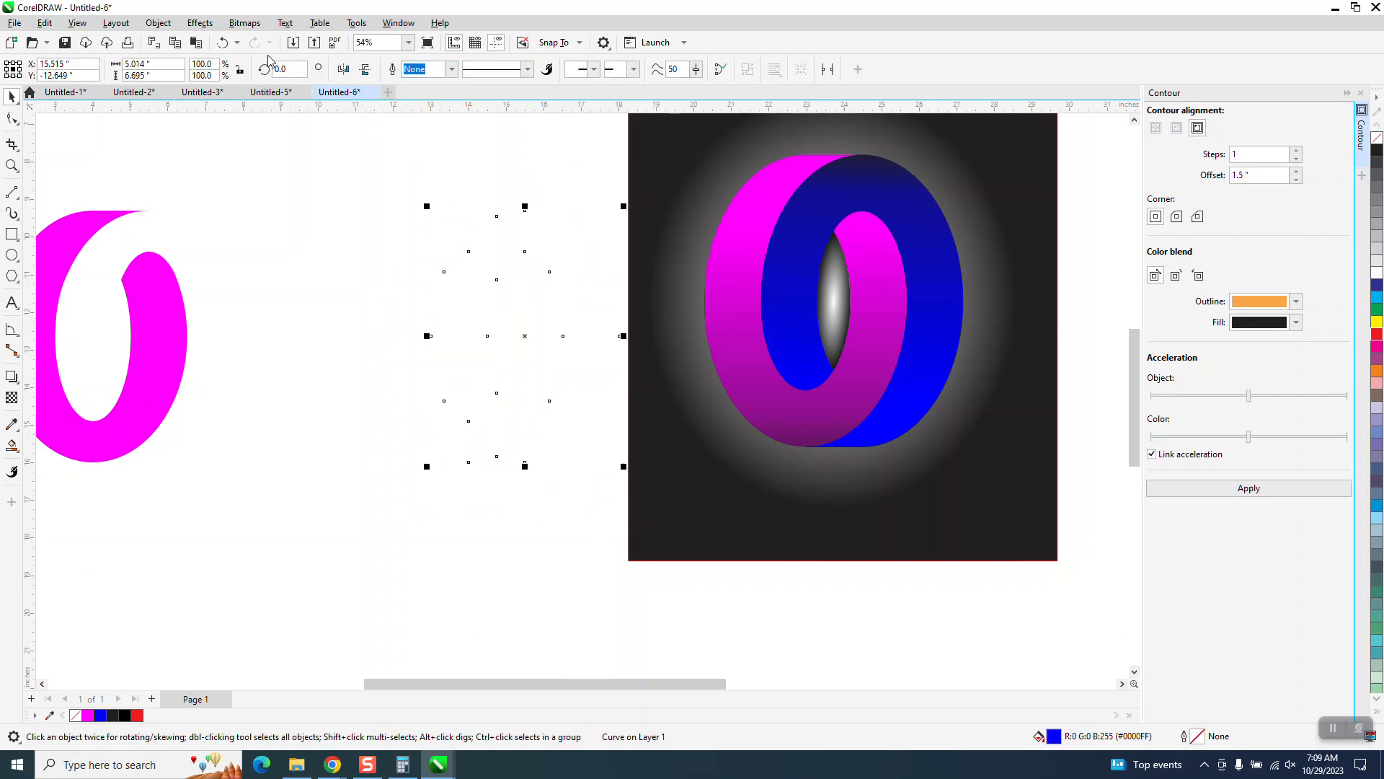
pyautogui.click(222, 42)
# Step: Remove the fill from the four blue pieces and give them a black outline
pyautogui.moveTo(414, 189); pyautogui.dragTo(633, 532)
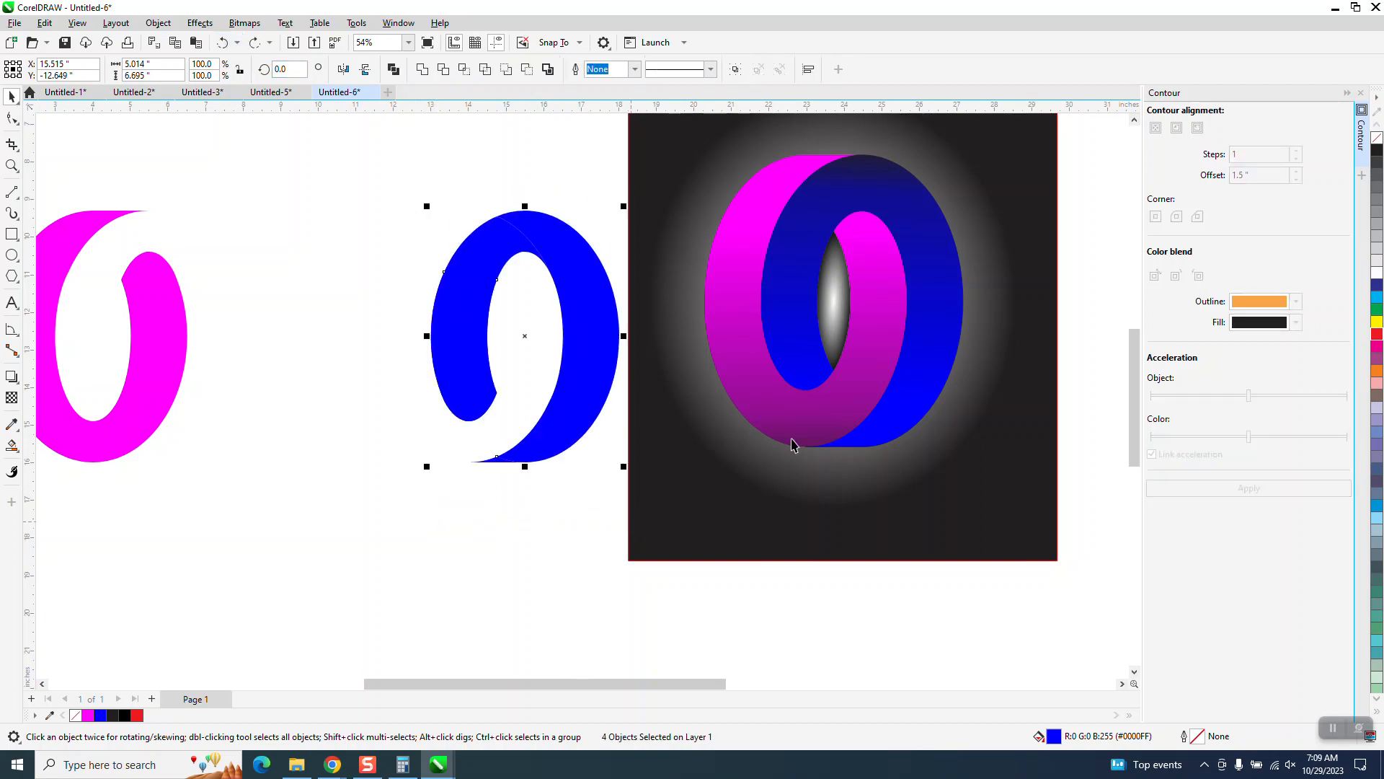
pyautogui.click(1361, 93)
pyautogui.click(1377, 137)
pyautogui.rightClick(1377, 150)
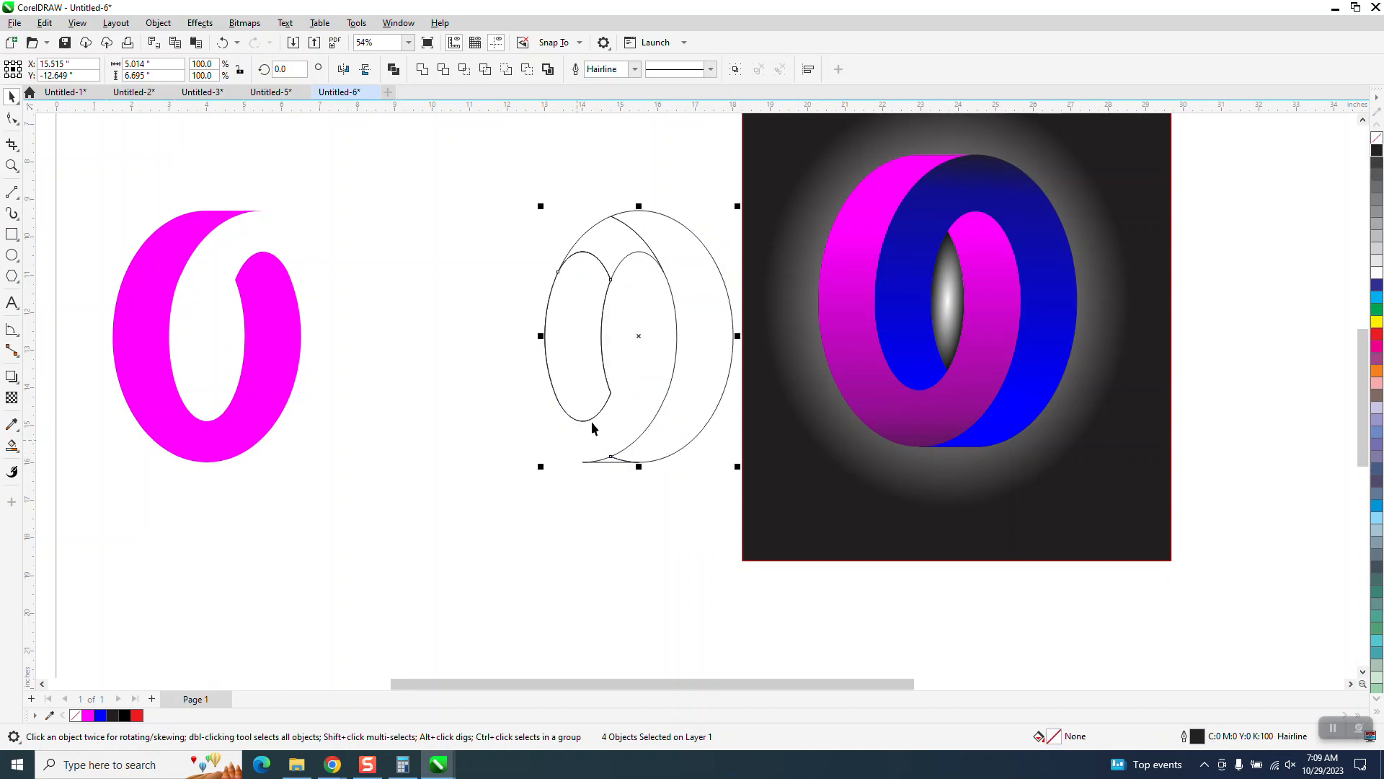
# Step: Weld the four outlined pieces and remove the leftover arc inside the upper left band with Virtual Segment Delete
pyautogui.moveTo(519, 176)
pyautogui.mouseDown()
pyautogui.moveTo(550, 360)
pyautogui.moveTo(763, 525)
pyautogui.mouseUp()
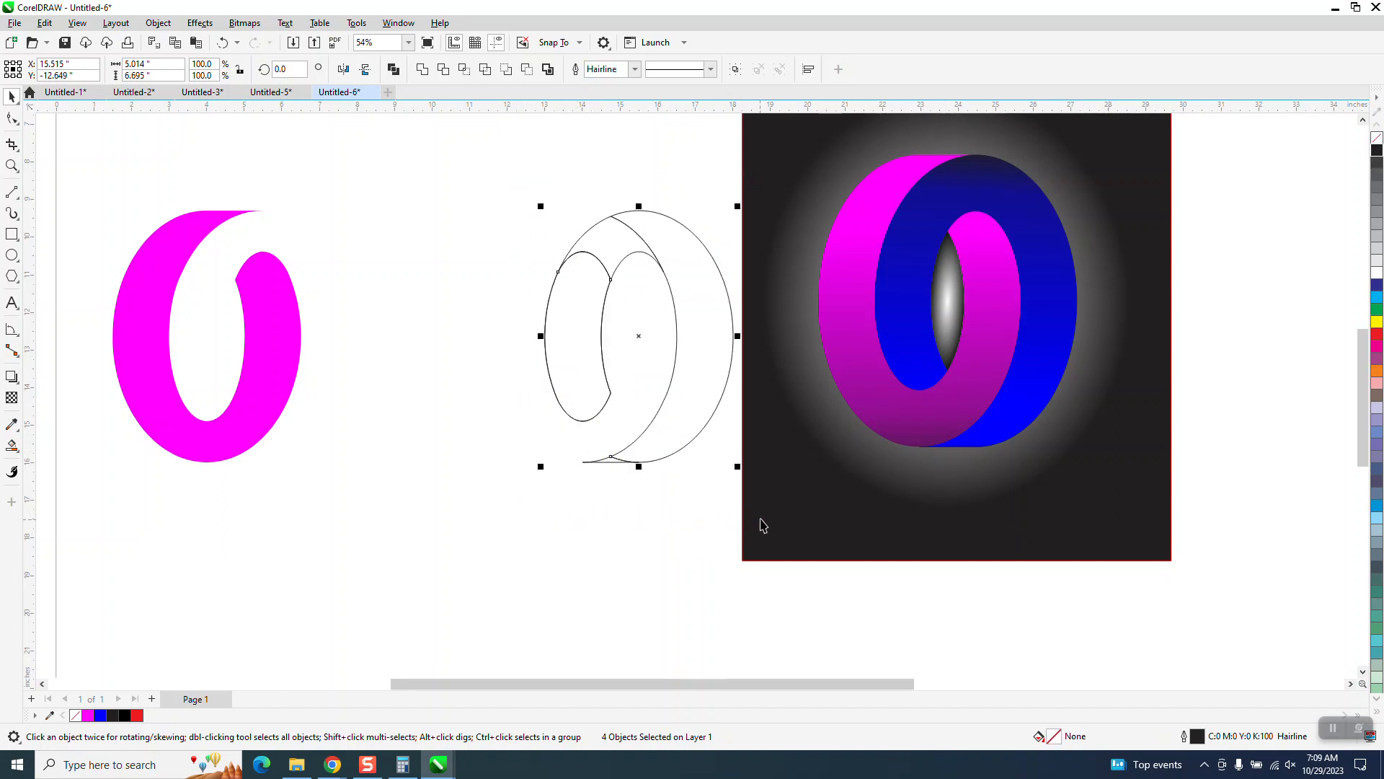
pyautogui.click(422, 69)
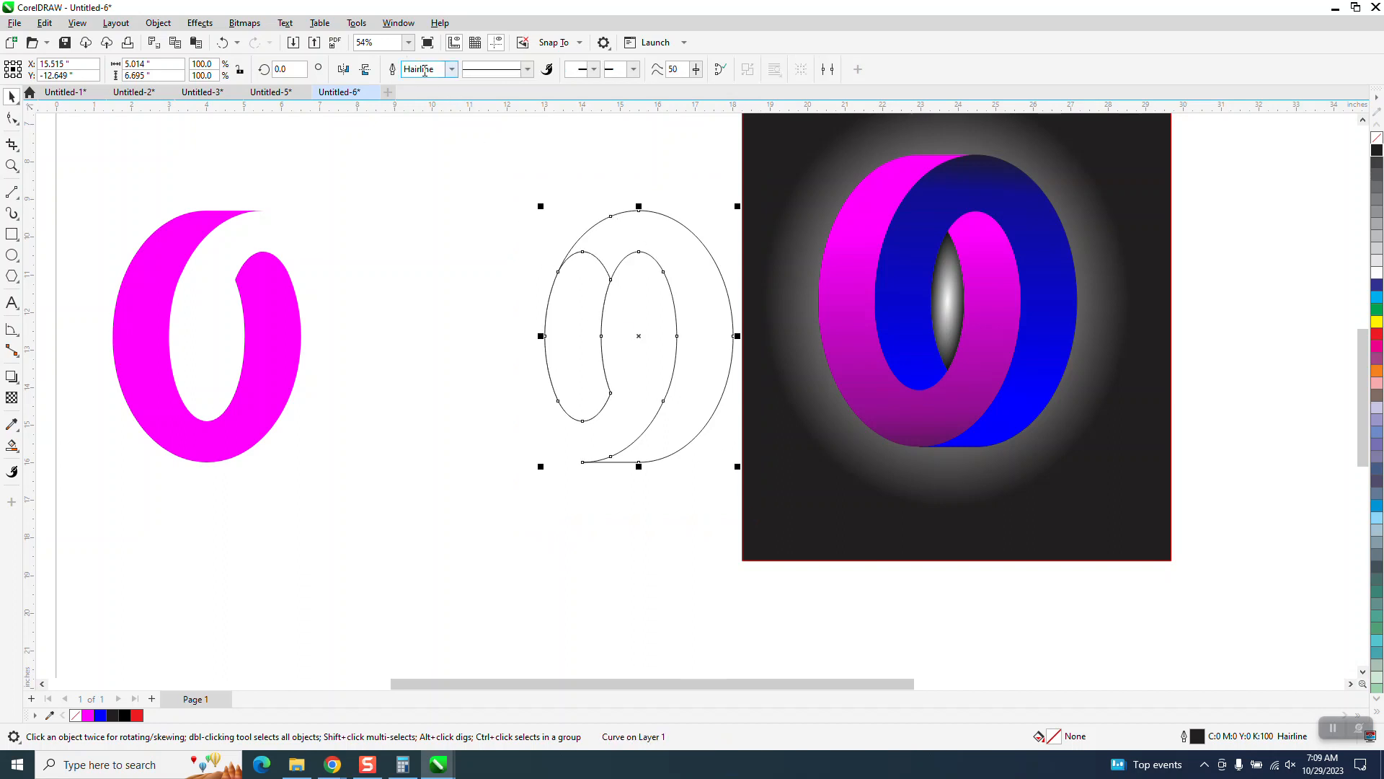
pyautogui.click(20, 153)
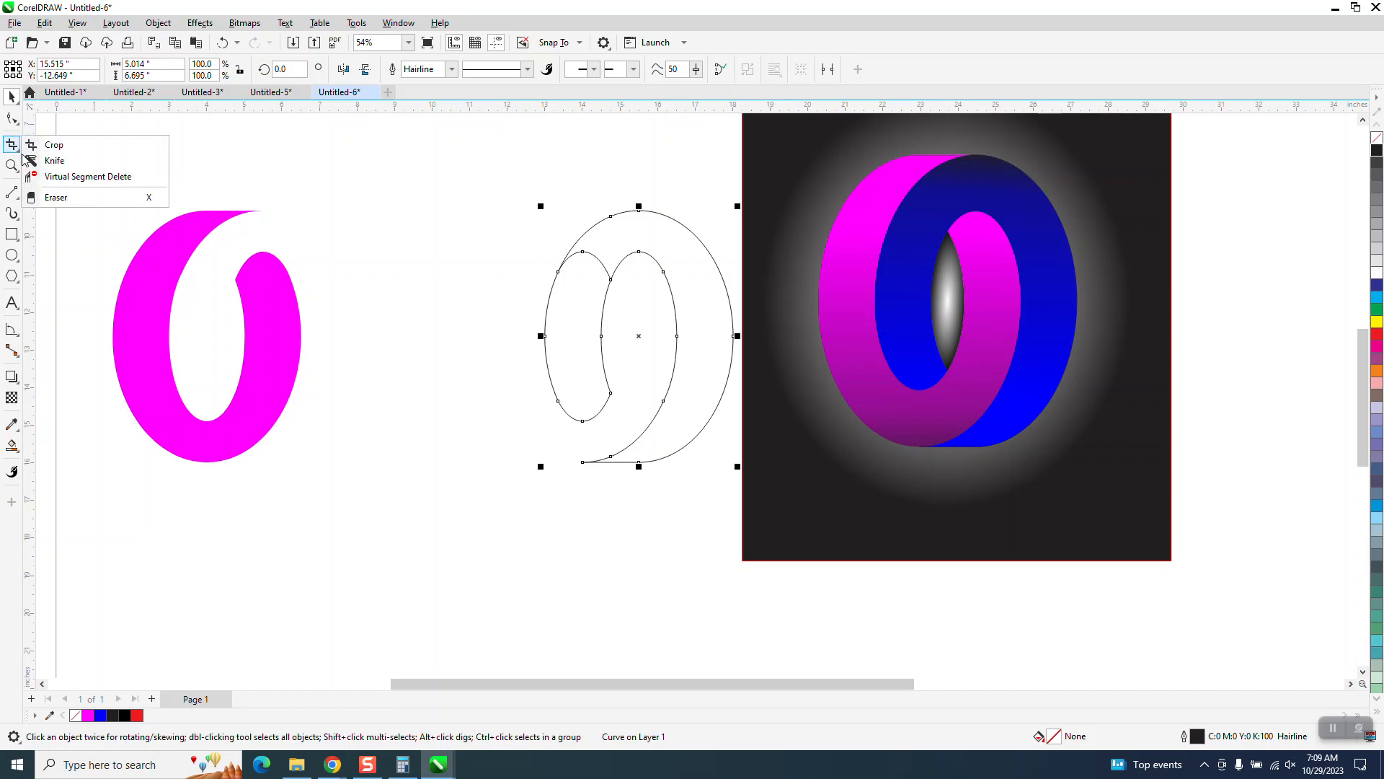
pyautogui.click(109, 176)
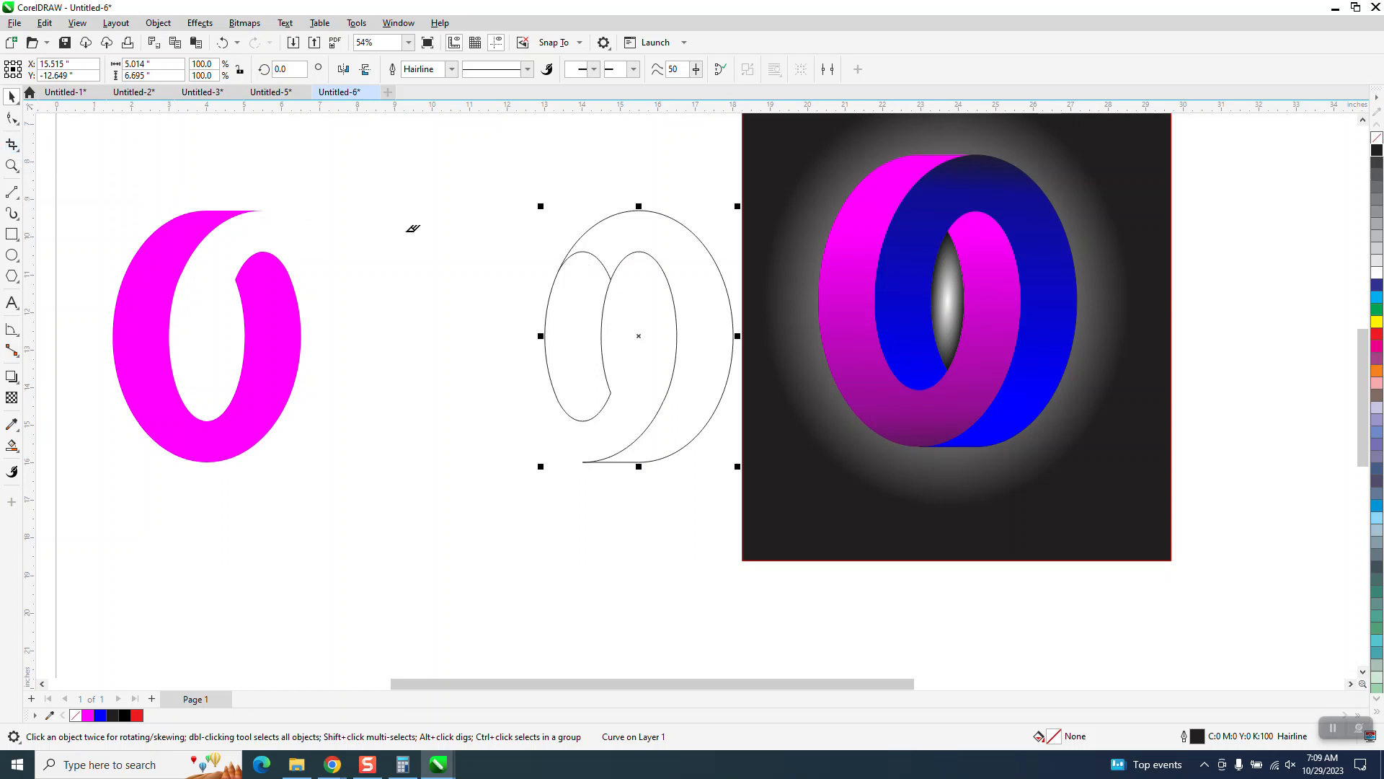
pyautogui.click(608, 253)
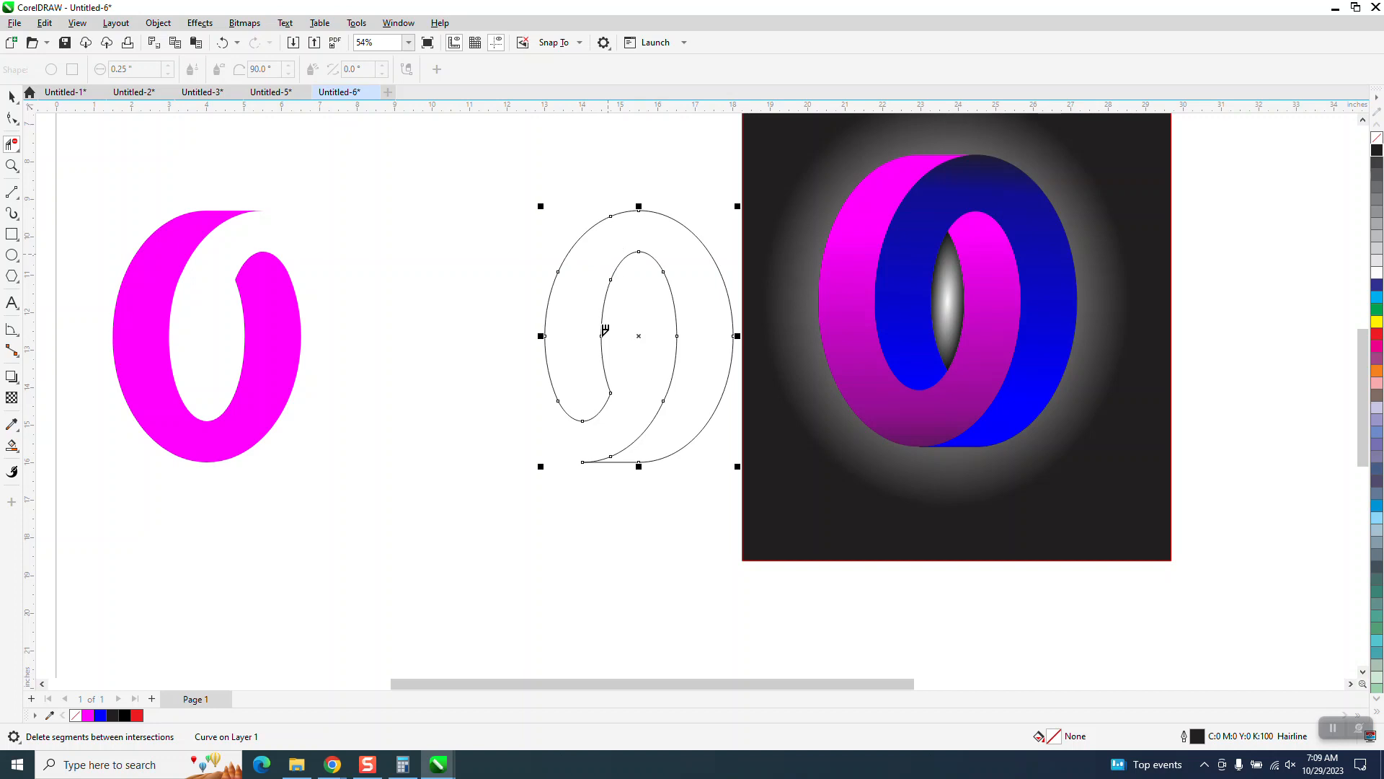
# Step: Smart Fill the welded outline with blue and move the filled copy 10 inches left onto the magenta shape
pyautogui.click(13, 446)
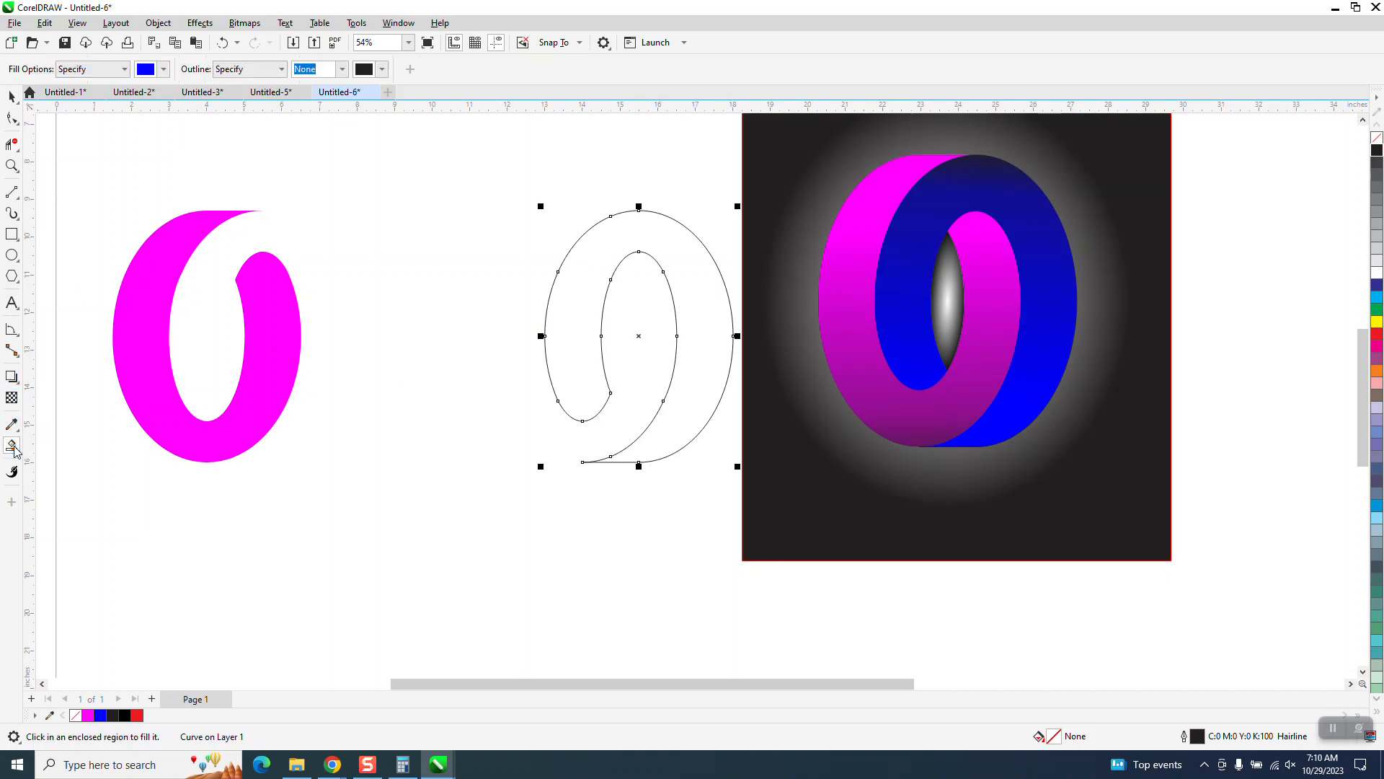
pyautogui.click(588, 337)
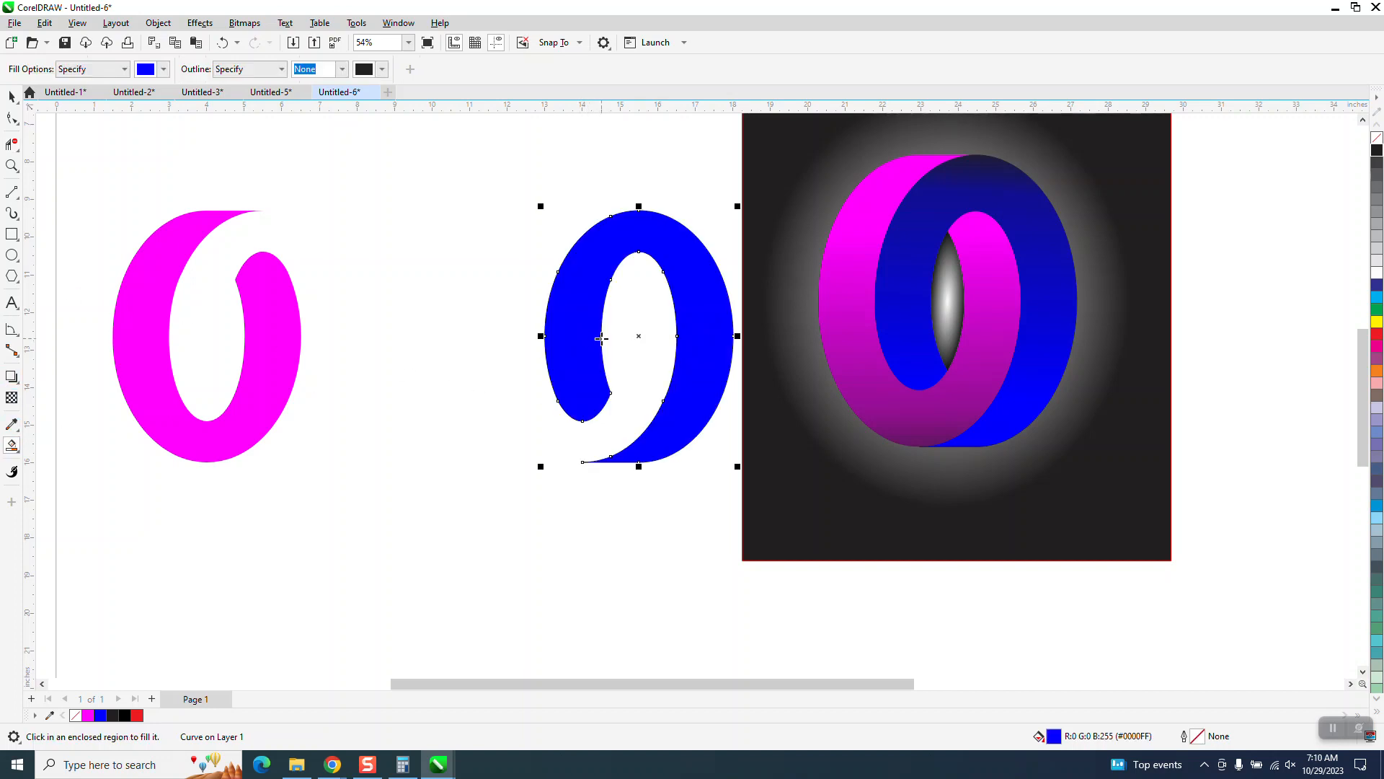
pyautogui.hotkey('shift', 'Left')
pyautogui.hotkey('shift', 'Left')
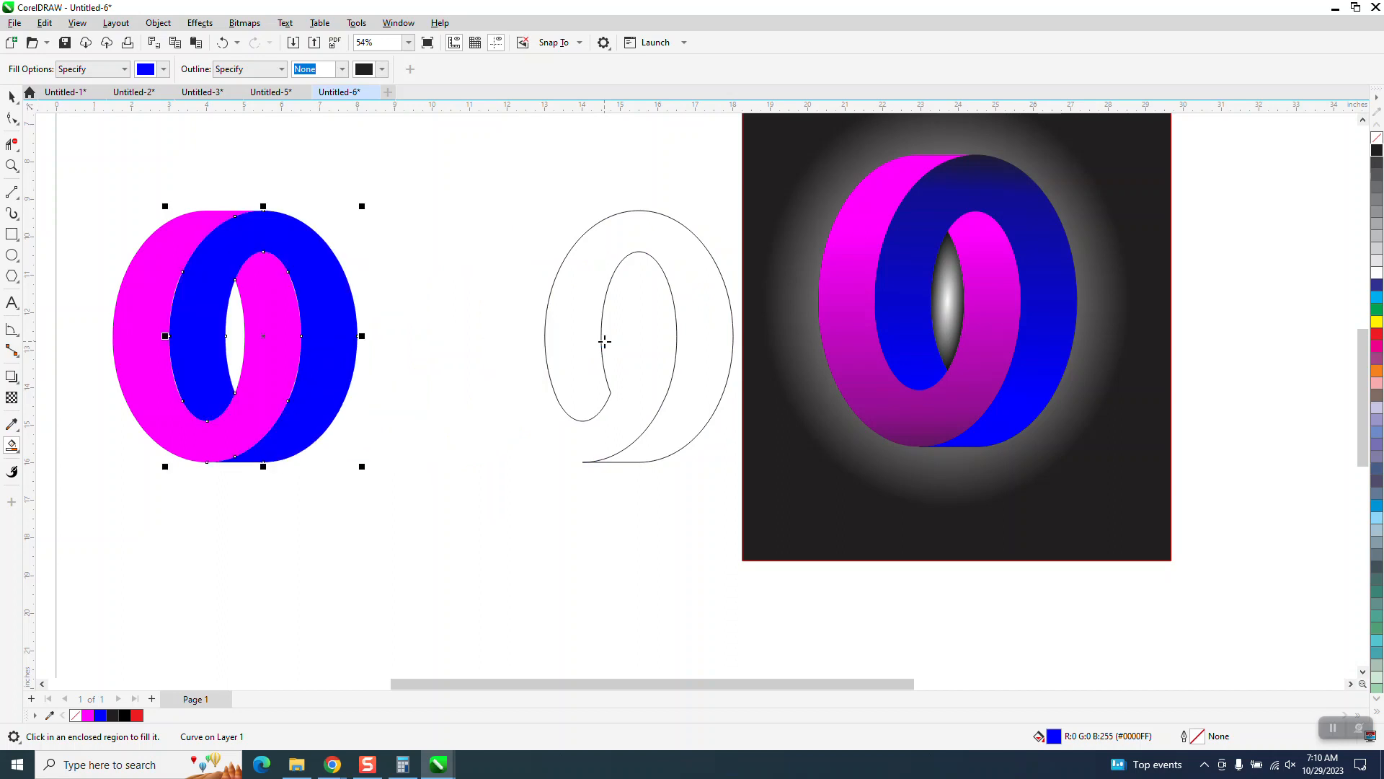
# Step: Apply a linear fountain fill to the blue ring, from blue at the upper right to black below, with its midpoint nearer the black end
pyautogui.scroll(-1, 603, 348)
pyautogui.click(11, 97)
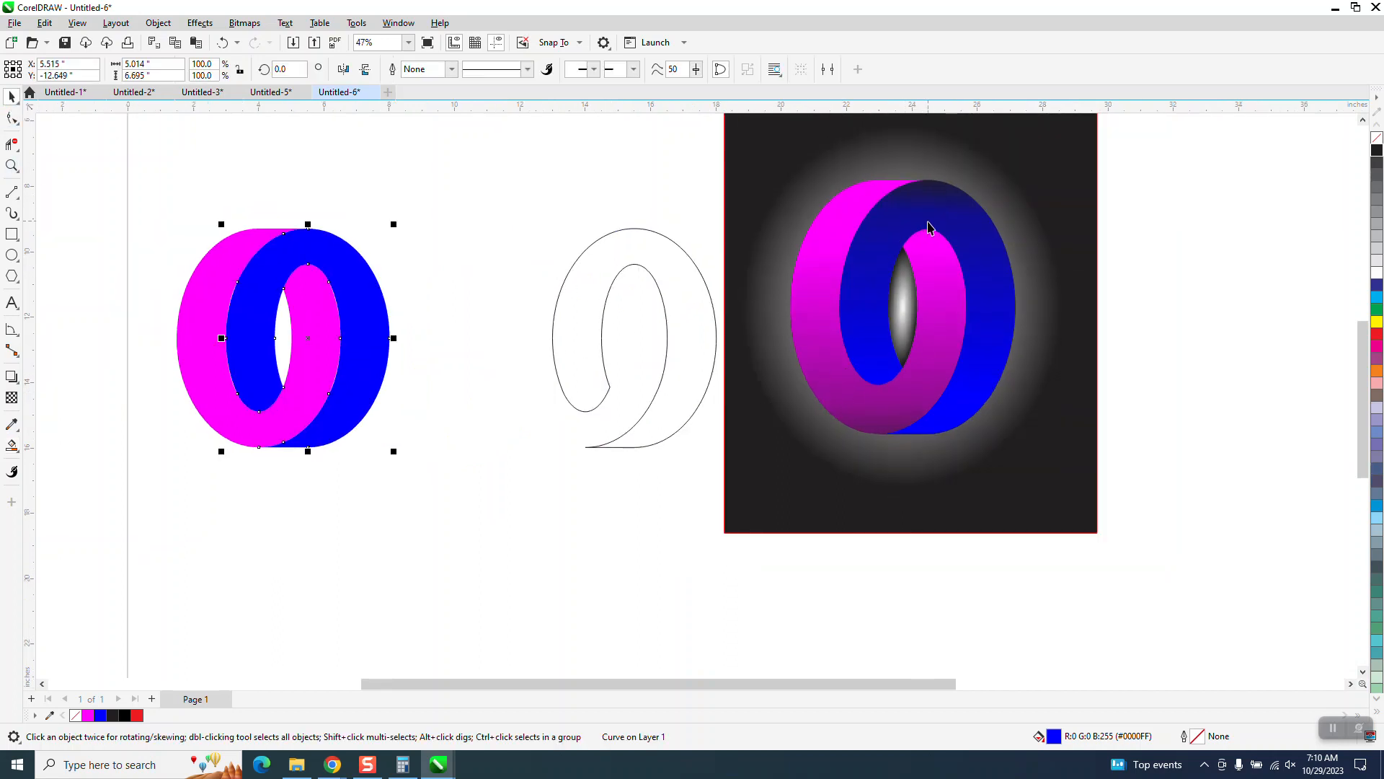
pyautogui.click(435, 322)
pyautogui.click(382, 306)
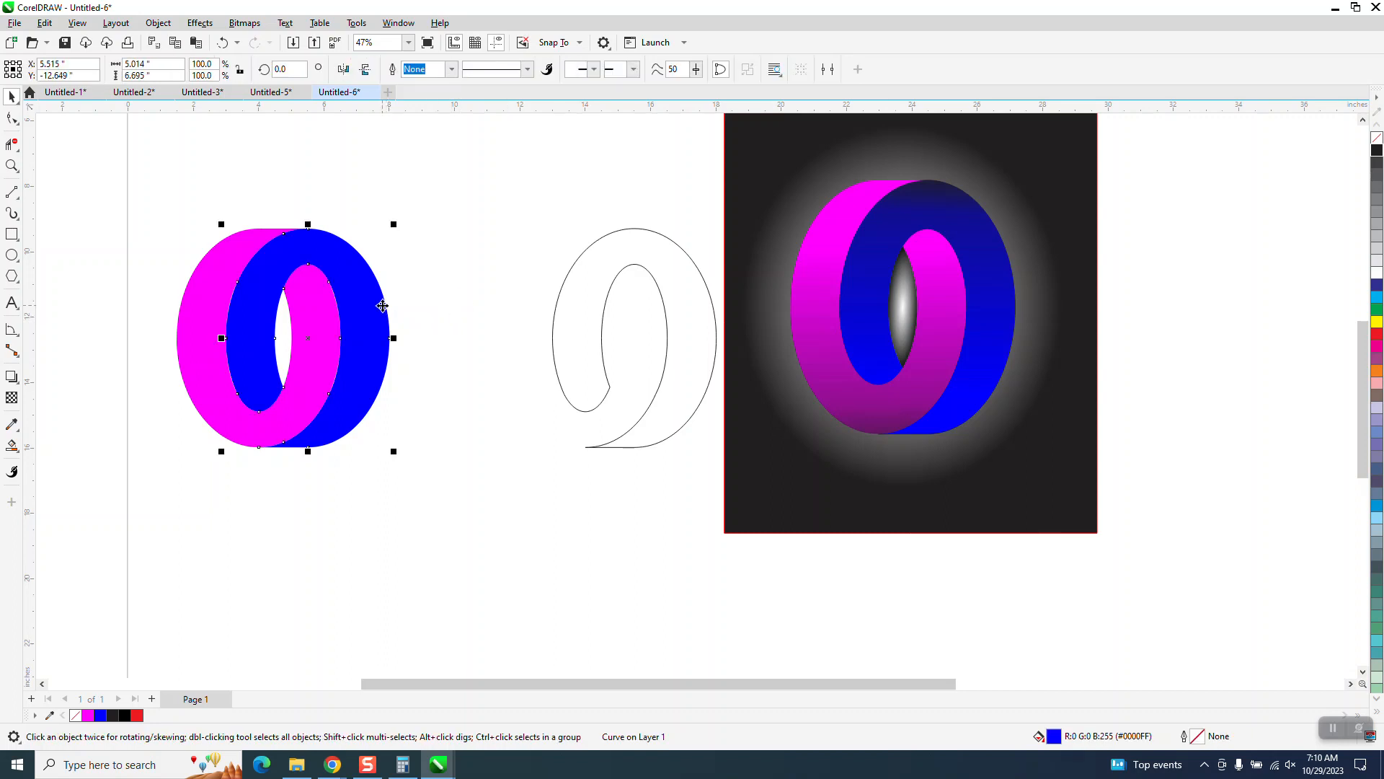
pyautogui.click(12, 444)
pyautogui.click(58, 443)
pyautogui.moveTo(366, 281); pyautogui.dragTo(315, 465)
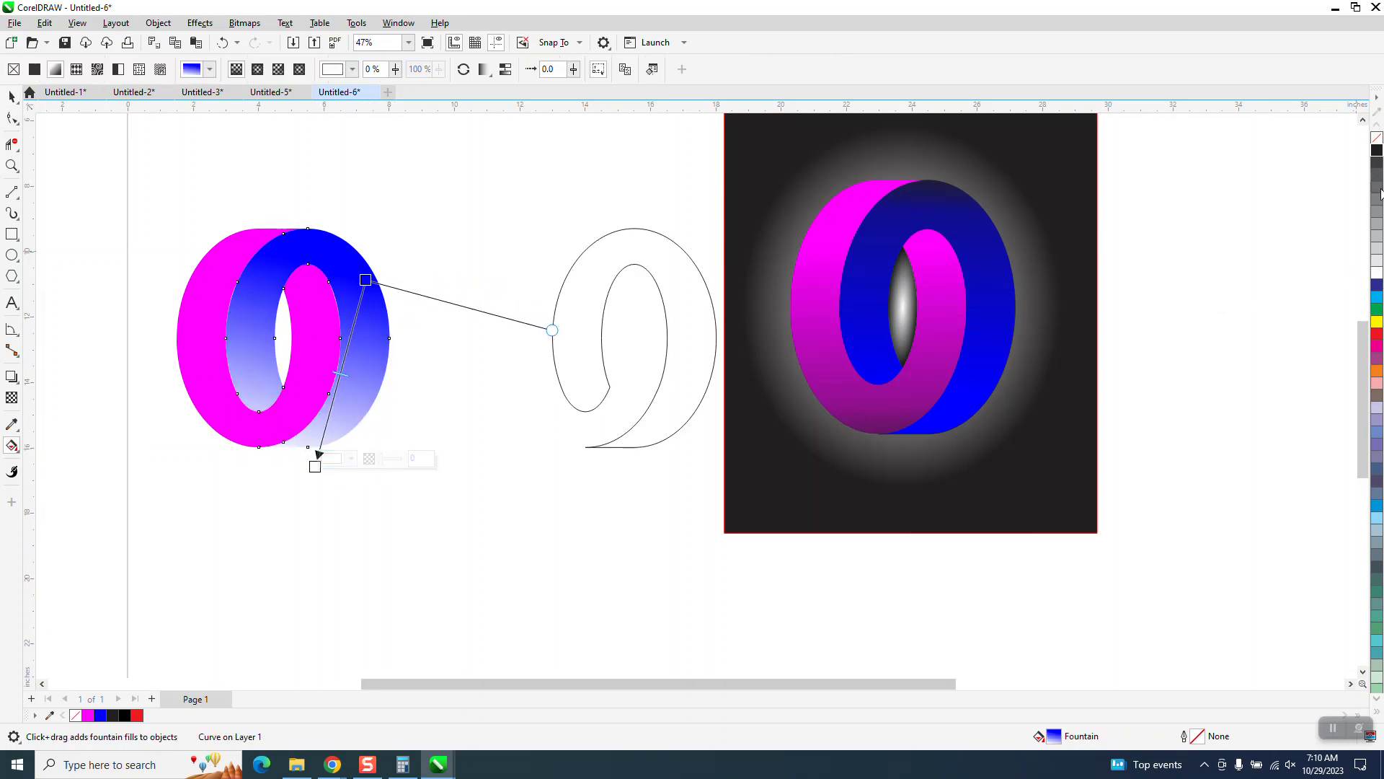
pyautogui.moveTo(336, 457); pyautogui.dragTo(317, 465)
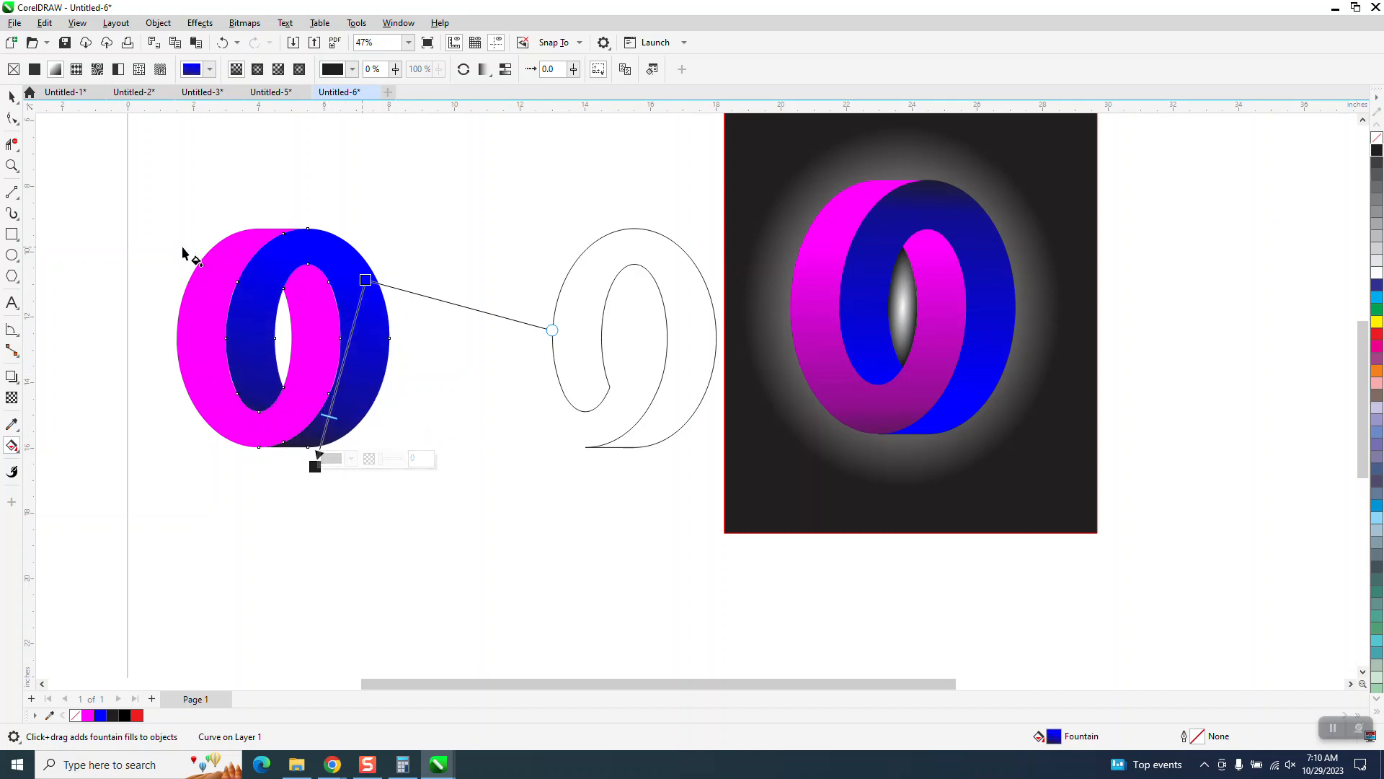
# Step: Apply a linear fountain fill to the magenta ring, from magenta at the lower left up to black, with its midpoint nearer the black end
pyautogui.click(11, 96)
pyautogui.click(186, 271)
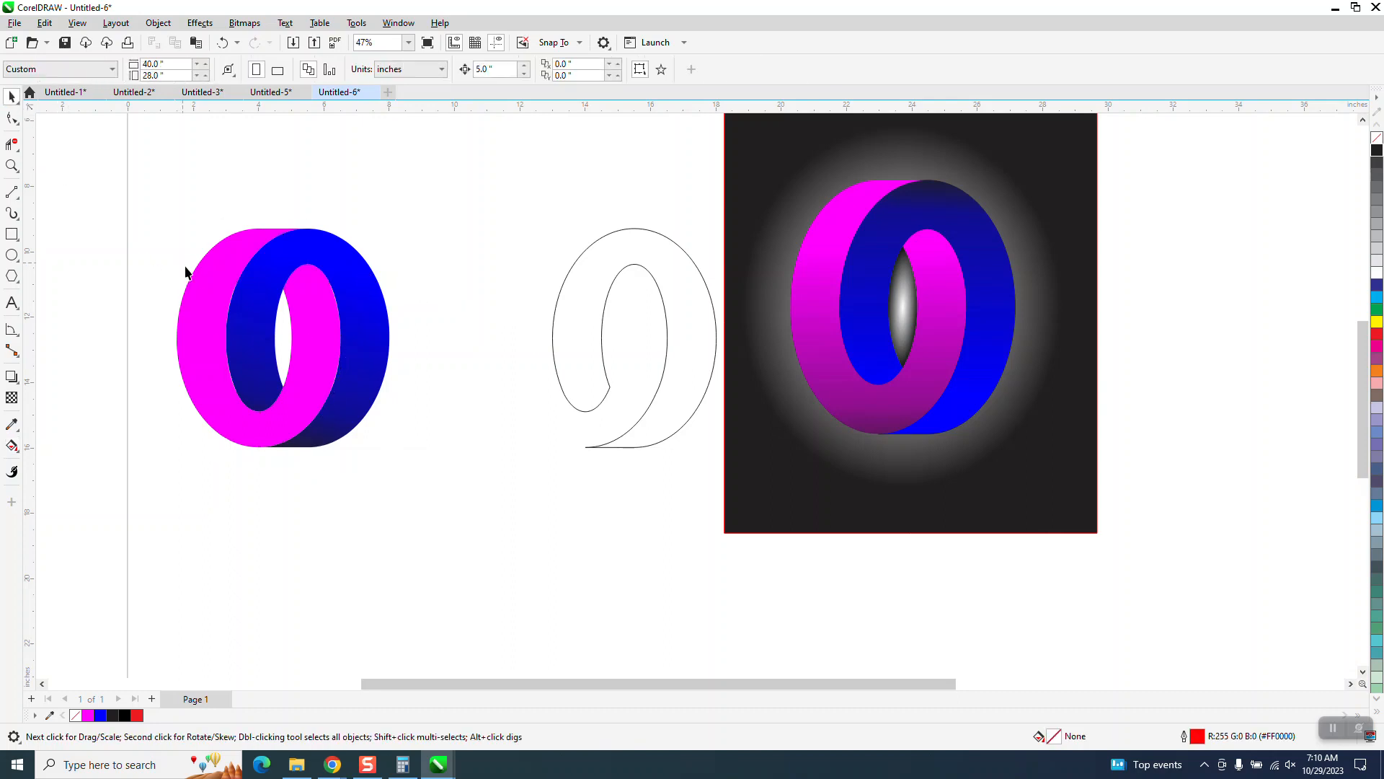
pyautogui.click(205, 287)
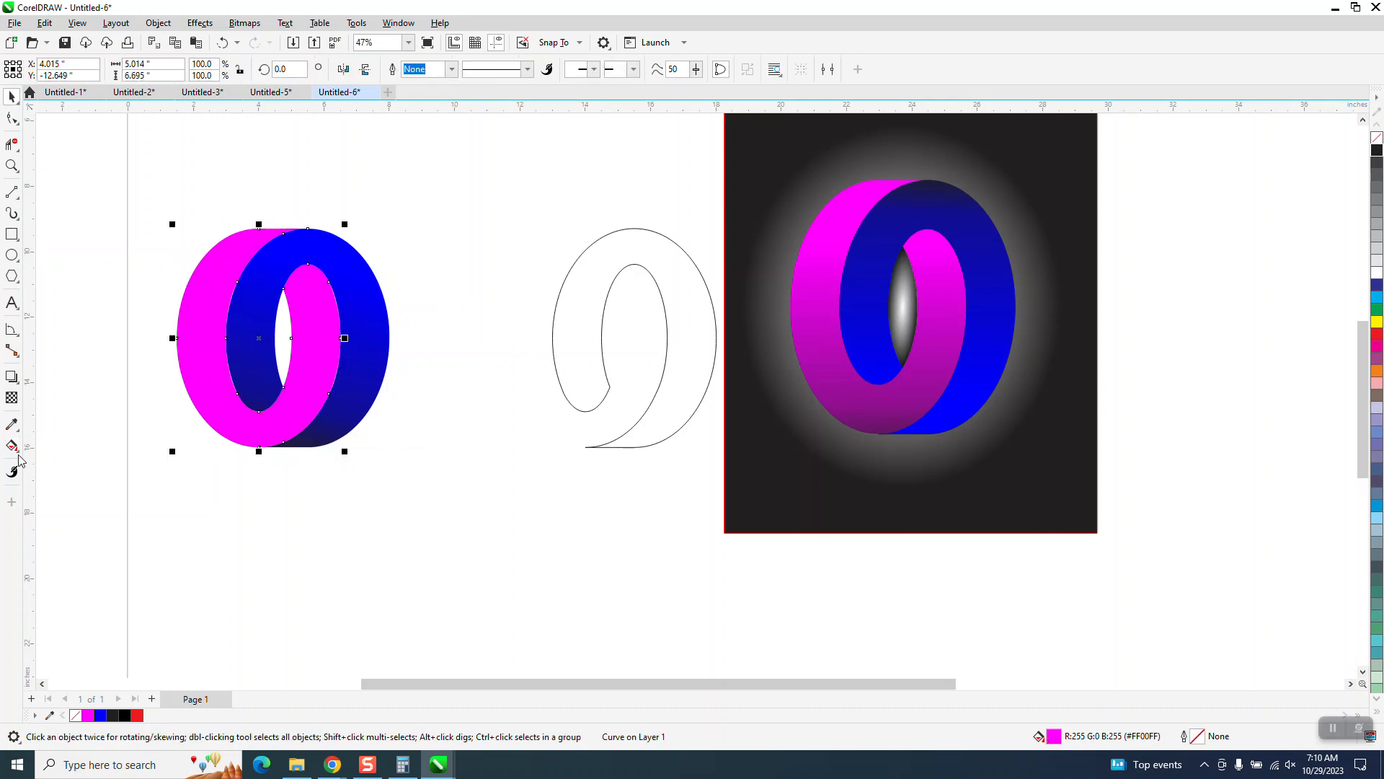
pyautogui.click(19, 453)
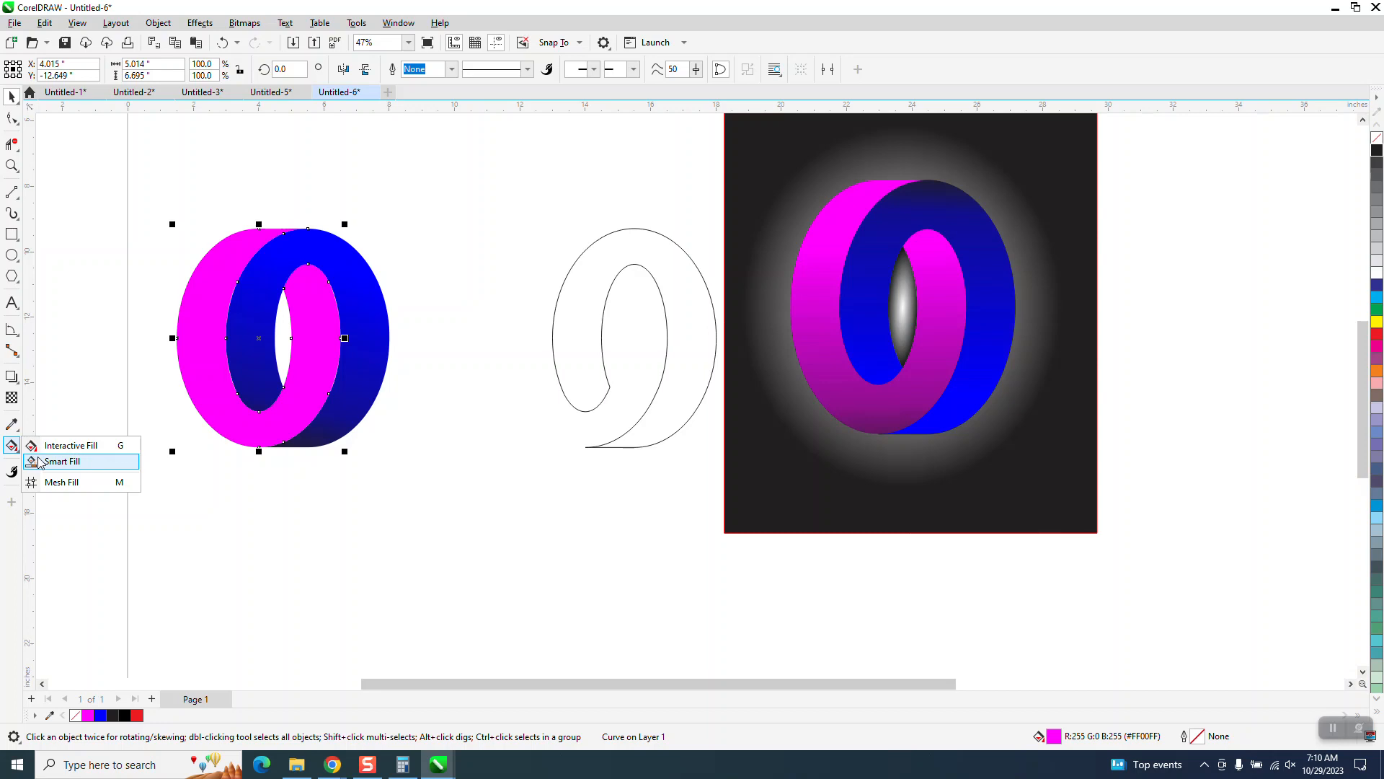
pyautogui.click(61, 446)
pyautogui.moveTo(221, 431); pyautogui.dragTo(256, 213)
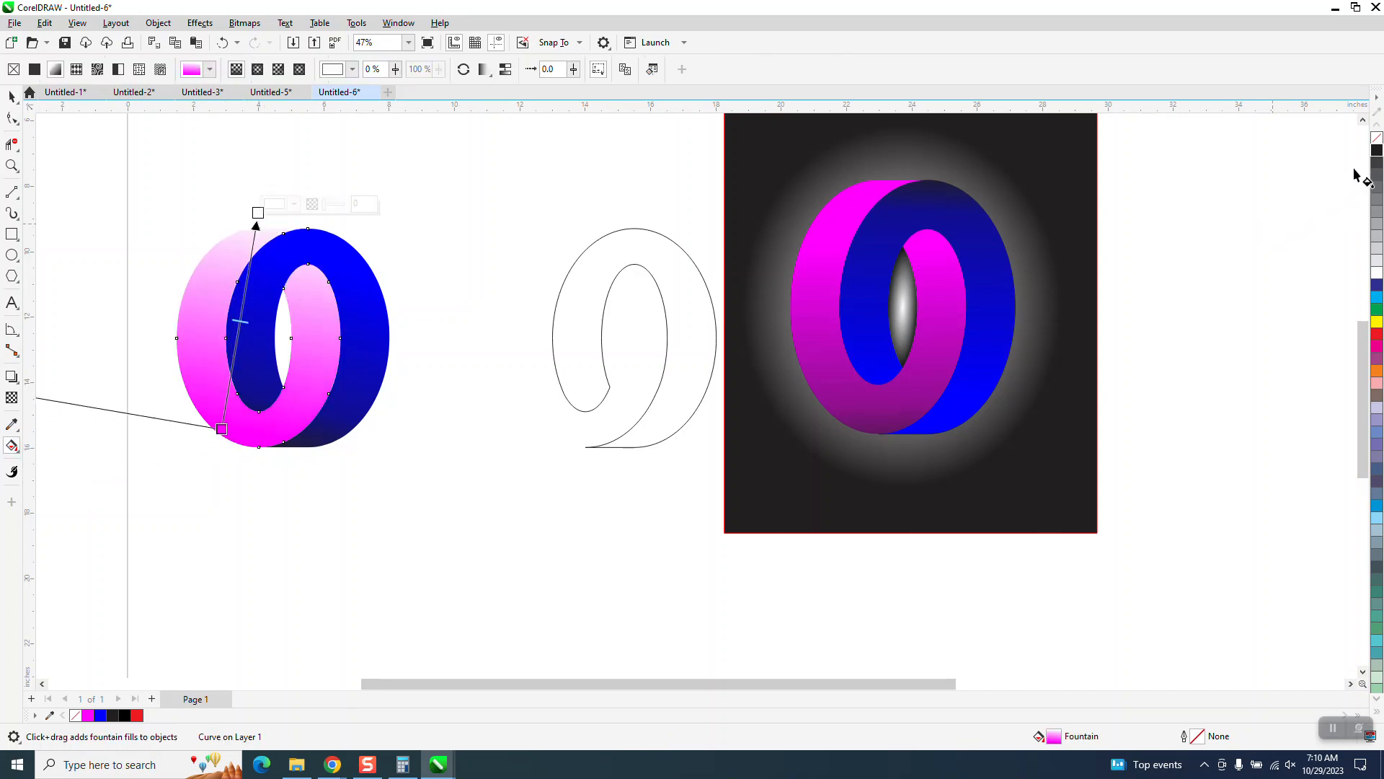
pyautogui.moveTo(264, 204); pyautogui.dragTo(258, 212)
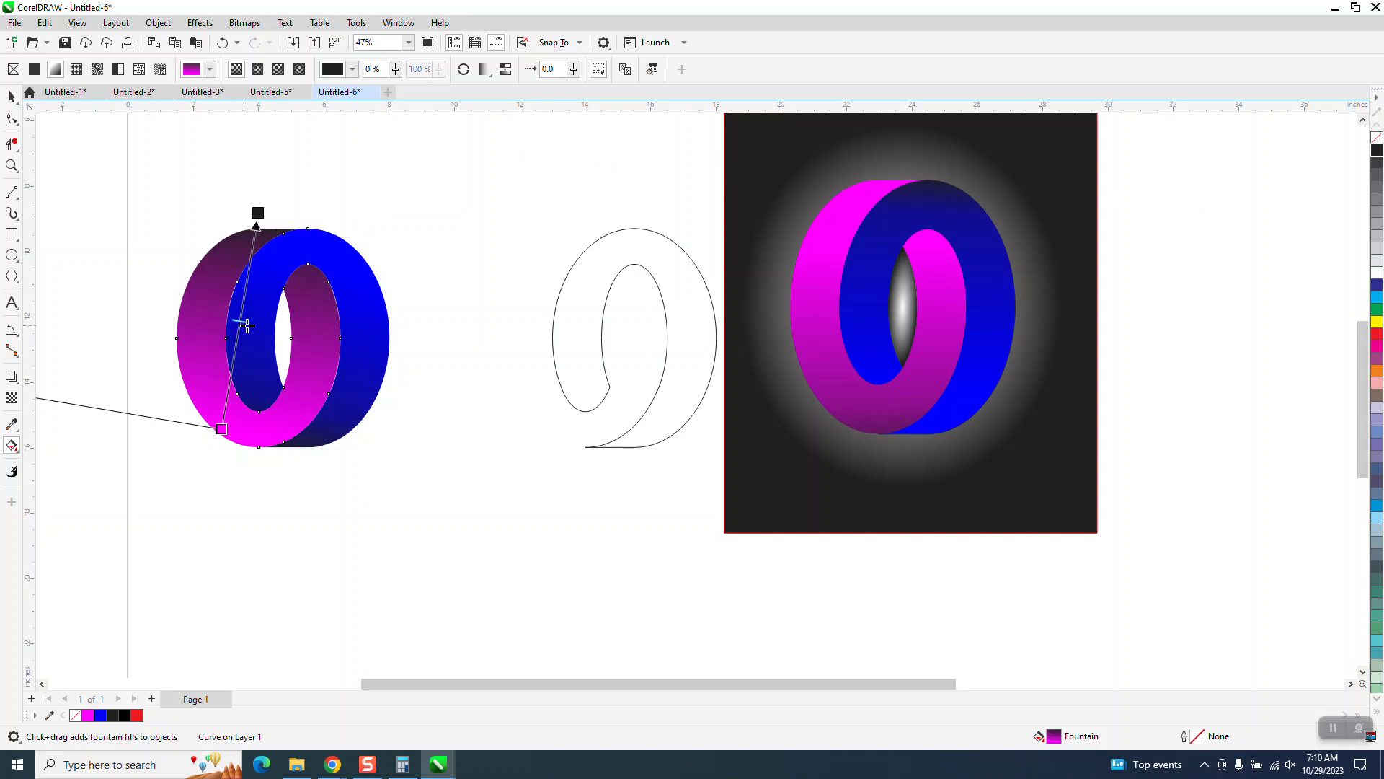
pyautogui.moveTo(247, 320); pyautogui.dragTo(252, 251)
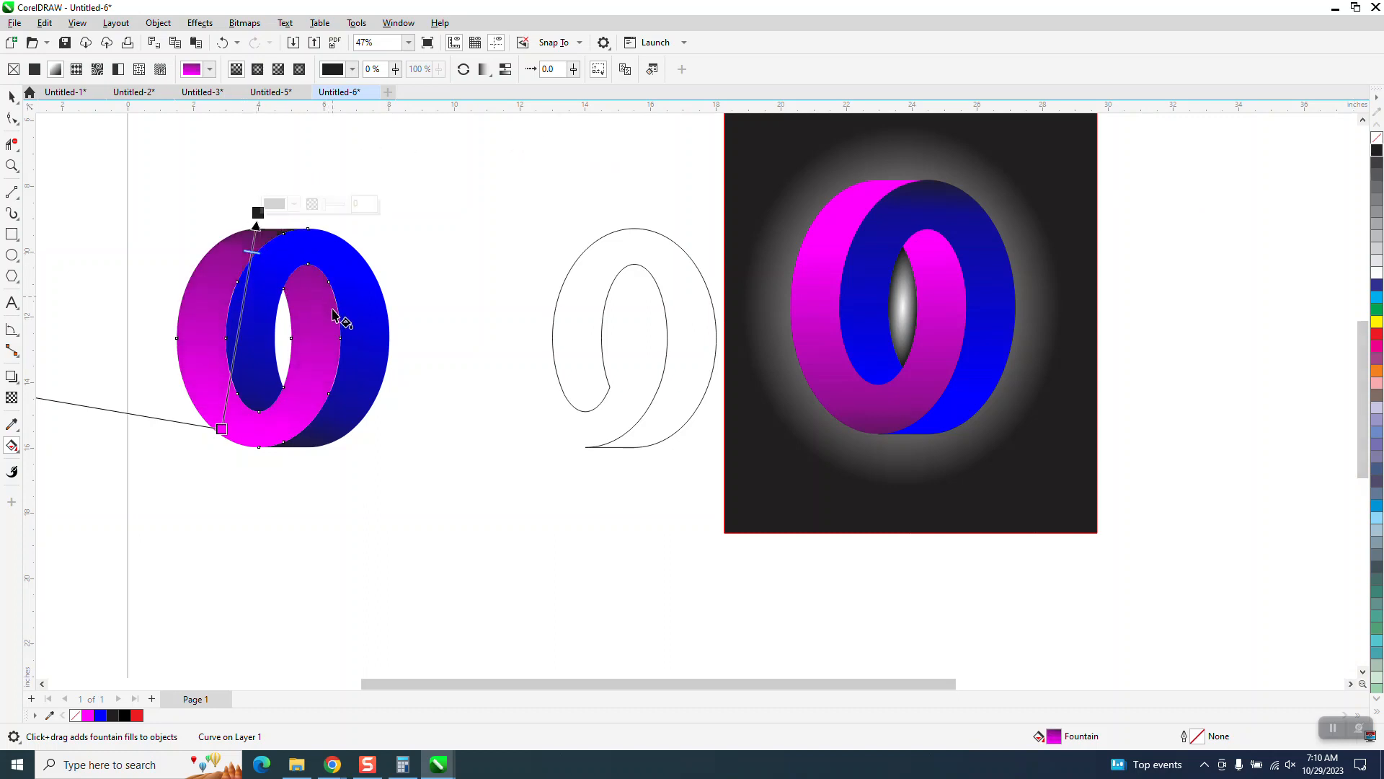
pyautogui.click(13, 95)
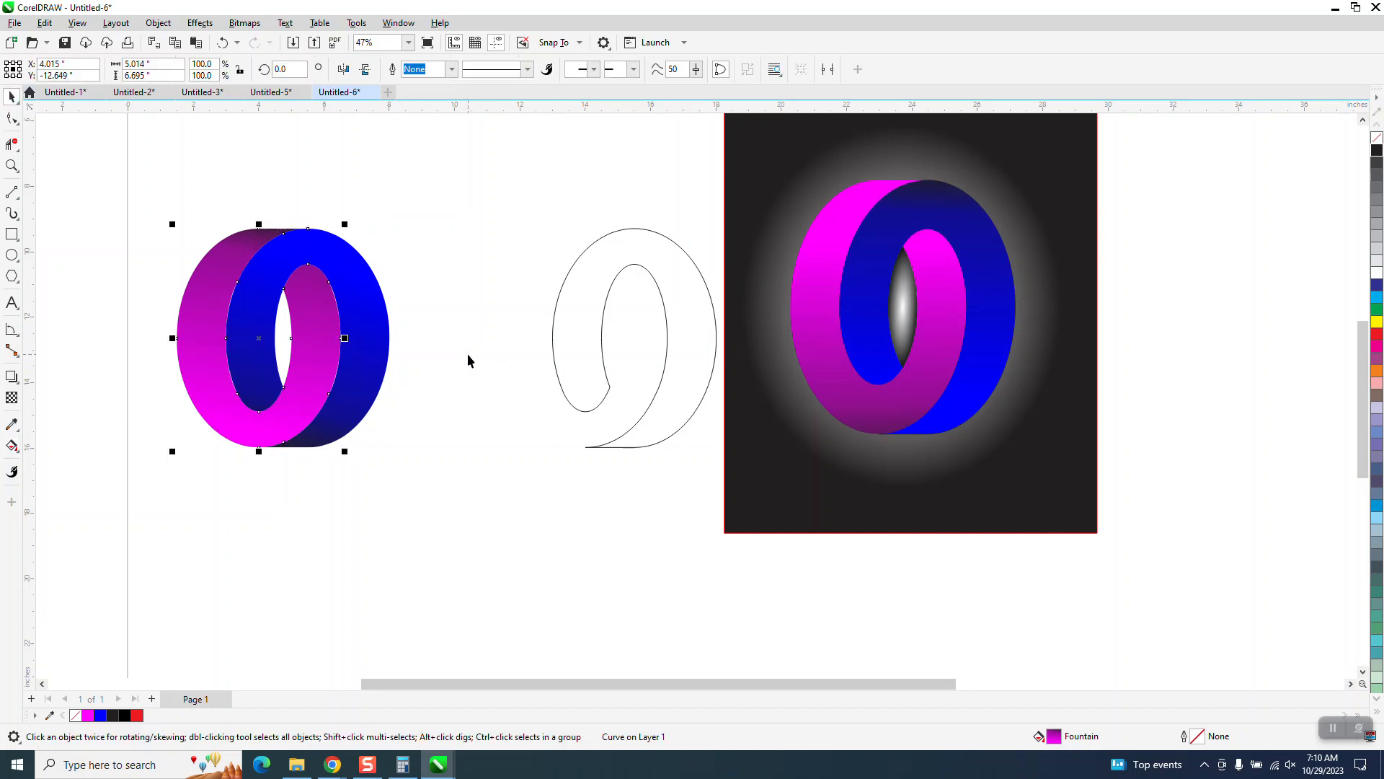
# Step: Move the spare ring outline and the reference artwork together horizontally off the page, to the right of its edge
pyautogui.scroll(-1, 468, 354)
pyautogui.moveTo(206, 189); pyautogui.dragTo(455, 468)
pyautogui.scroll(-3, 548, 404)
pyautogui.moveTo(967, 509); pyautogui.dragTo(974, 505)
pyautogui.hotkey('shift', 'Right')
pyautogui.hotkey('shift', 'Right')
pyautogui.hotkey('shift', 'Right')
pyautogui.hotkey('shift', 'Right')
pyautogui.hotkey('shift', 'Right')
pyautogui.hotkey('shift', 'Right')
pyautogui.hotkey('shift', 'Right')
pyautogui.hotkey('shift', 'Right')
pyautogui.hotkey('shift', 'Right')
pyautogui.hotkey('shift', 'Right')
pyautogui.hotkey('shift', 'Right')
pyautogui.hotkey('shift', 'Right')
pyautogui.hotkey('shift', 'Right')
pyautogui.hotkey('shift', 'Right')
pyautogui.hotkey('shift', 'Right')
pyautogui.hotkey('shift', 'Right')
pyautogui.hotkey('shift', 'Right')
pyautogui.hotkey('shift', 'Right')
pyautogui.hotkey('shift', 'Right')
pyautogui.hotkey('shift', 'Right')
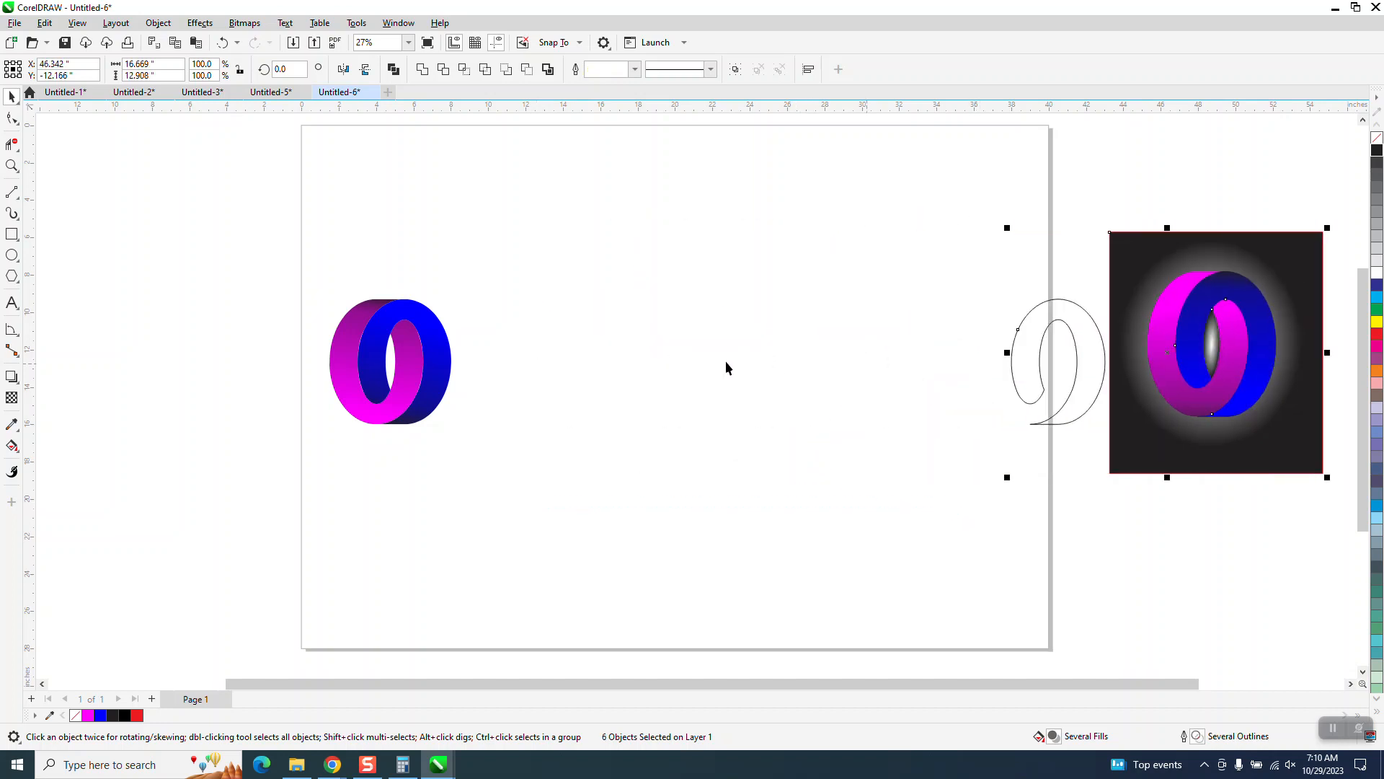
pyautogui.hotkey('shift', 'Right')
# Step: Group the magenta and blue rings and centre the group on the page
pyautogui.moveTo(284, 247); pyautogui.dragTo(582, 496)
pyautogui.hotkey('ctrl', 'g')
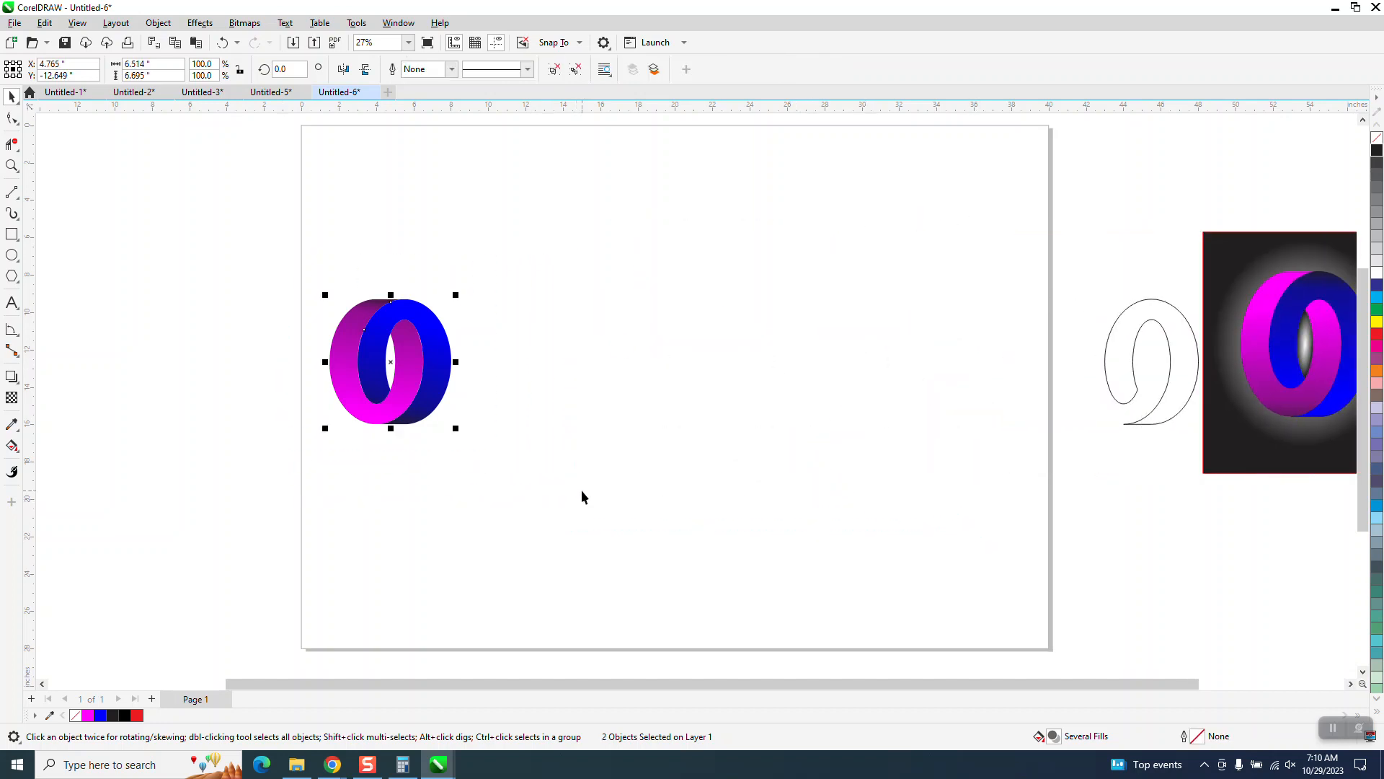
pyautogui.press('p')
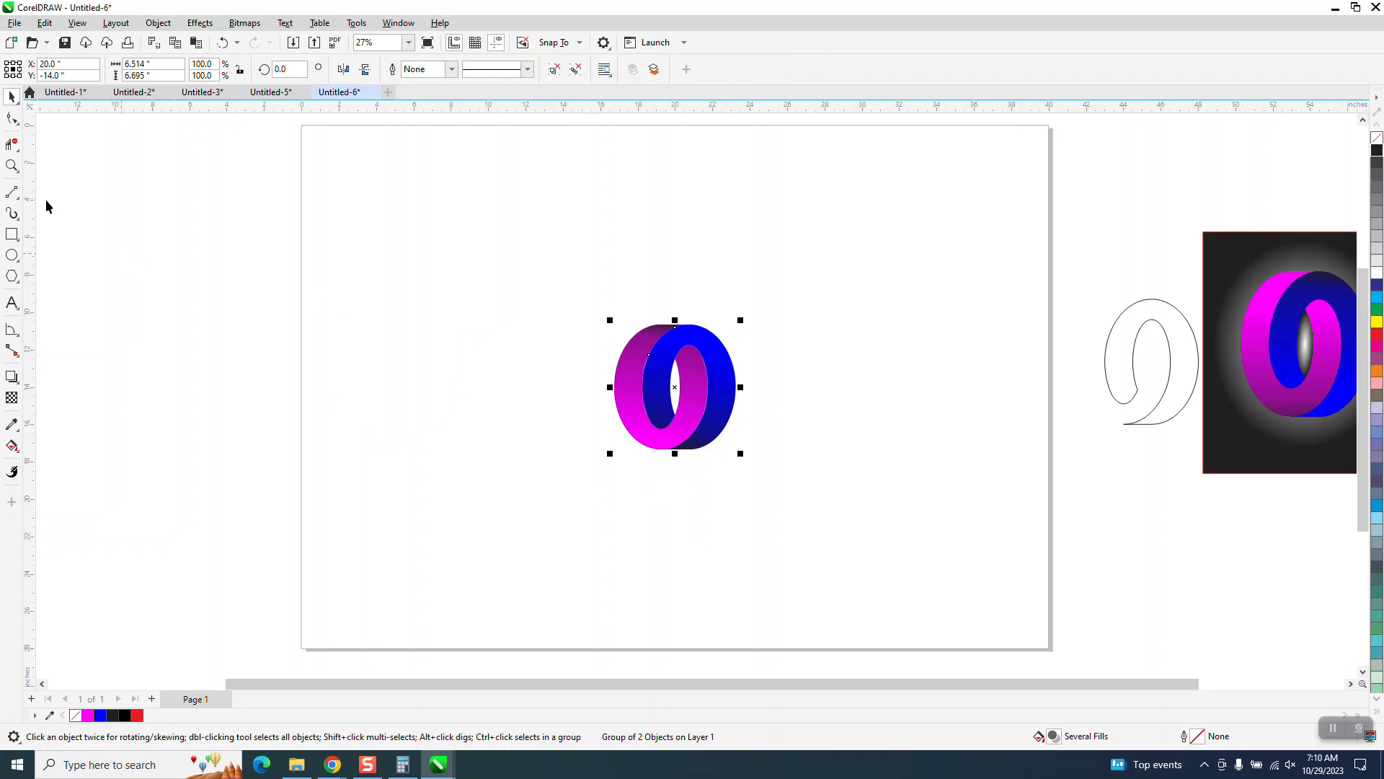
# Step: Draw a square about 10.16 inches wide around the rings and centre it on the page
pyautogui.click(11, 165)
pyautogui.click(699, 517)
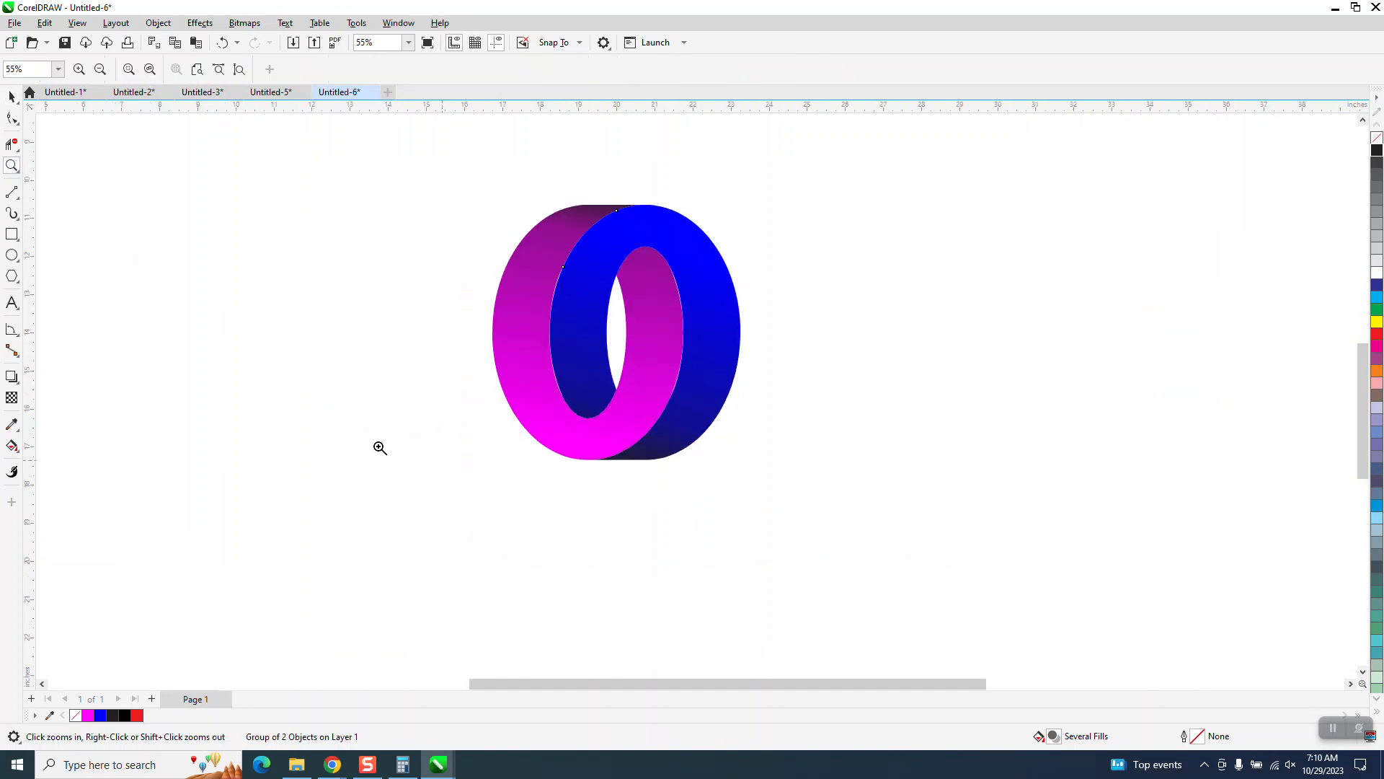
pyautogui.click(12, 234)
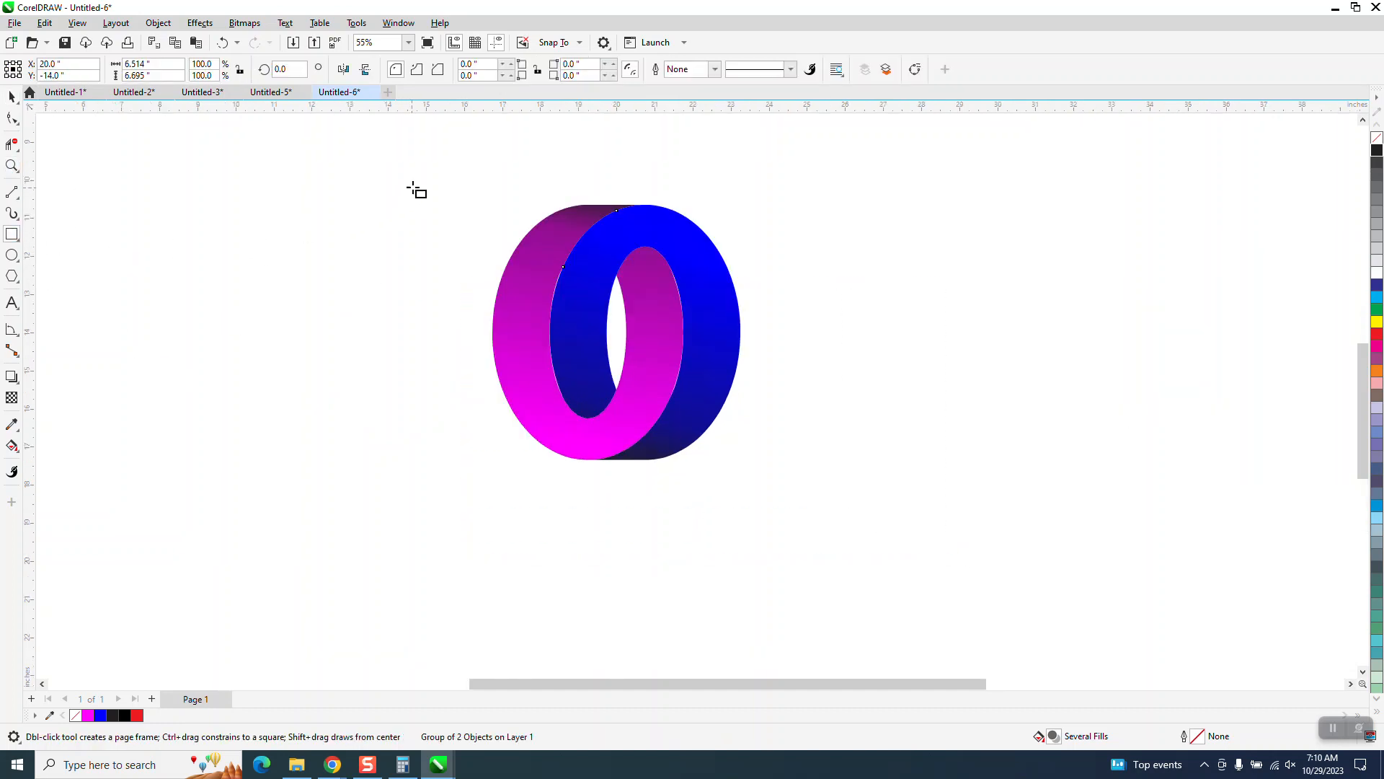
pyautogui.moveTo(431, 175); pyautogui.dragTo(517, 560)
pyautogui.press('p')
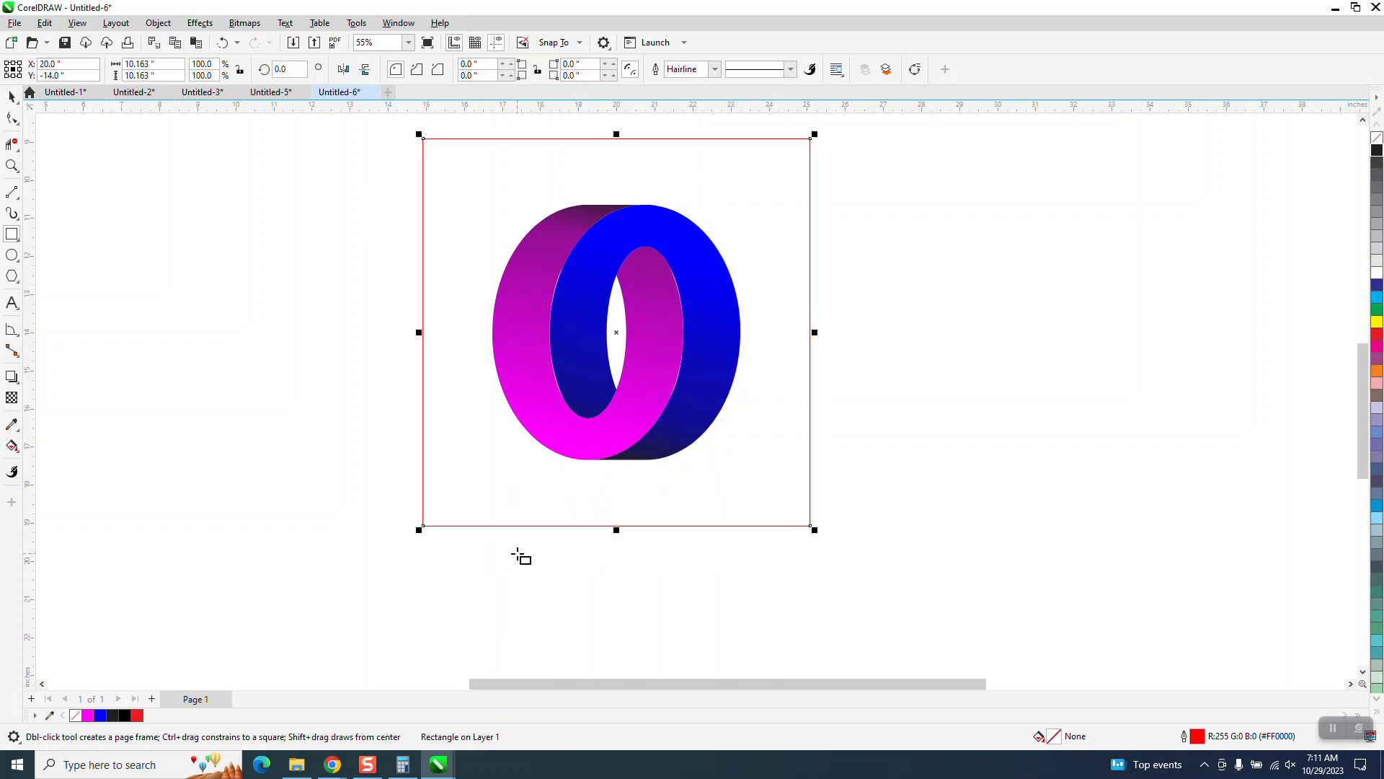
# Step: Fill the square with black and send it to the back of the page
pyautogui.click(1377, 150)
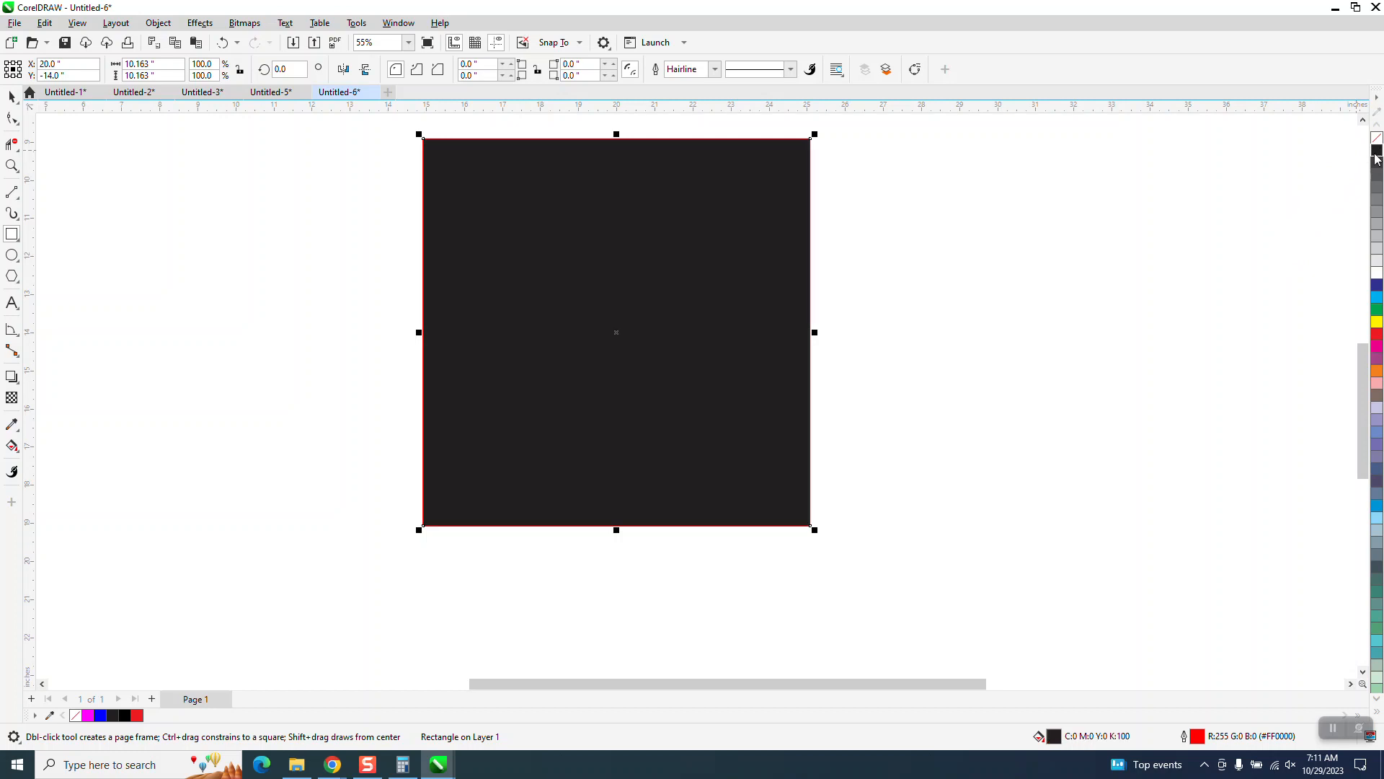
pyautogui.click(171, 26)
pyautogui.moveTo(335, 252)
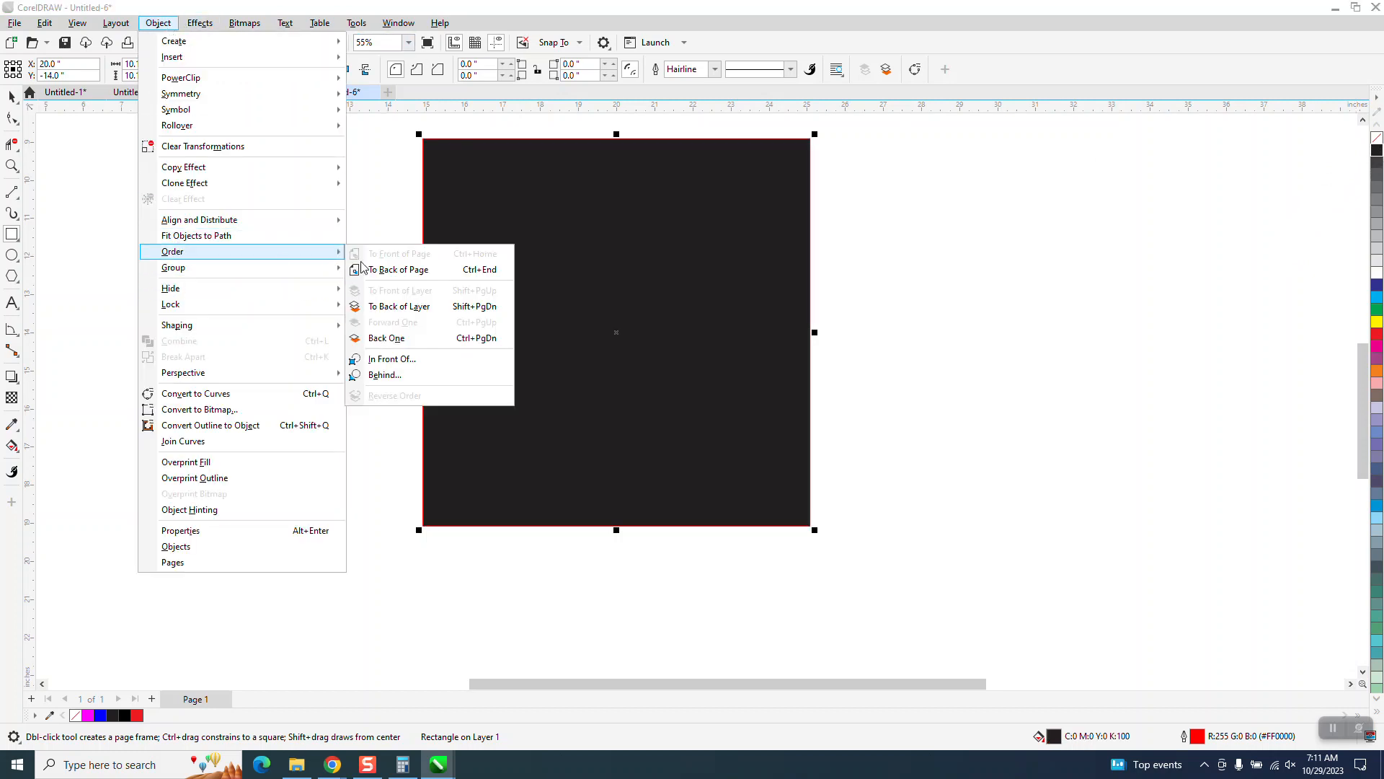
pyautogui.click(371, 270)
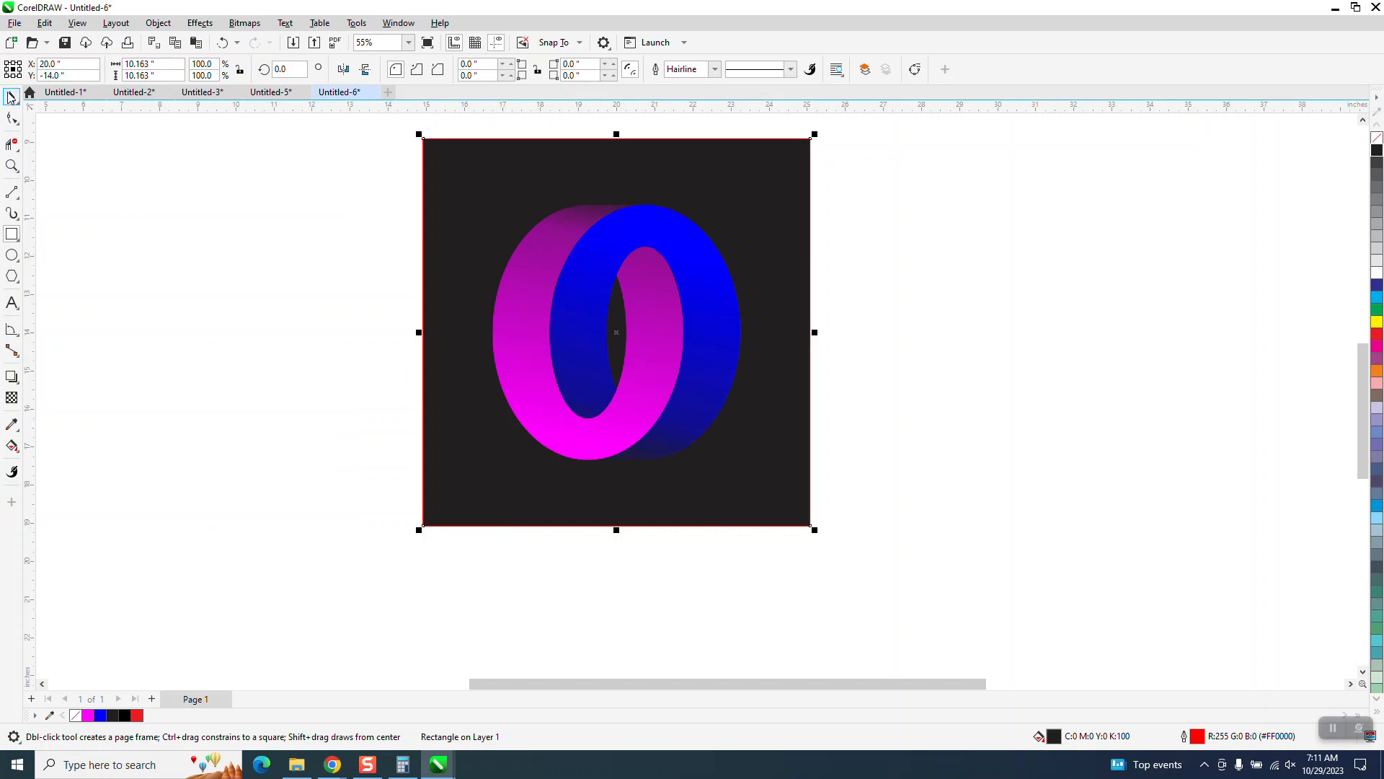
# Step: Apply an elliptical fountain fill to the background square, from white at the rings' centre to black near the square's edges
pyautogui.click(363, 177)
pyautogui.click(446, 203)
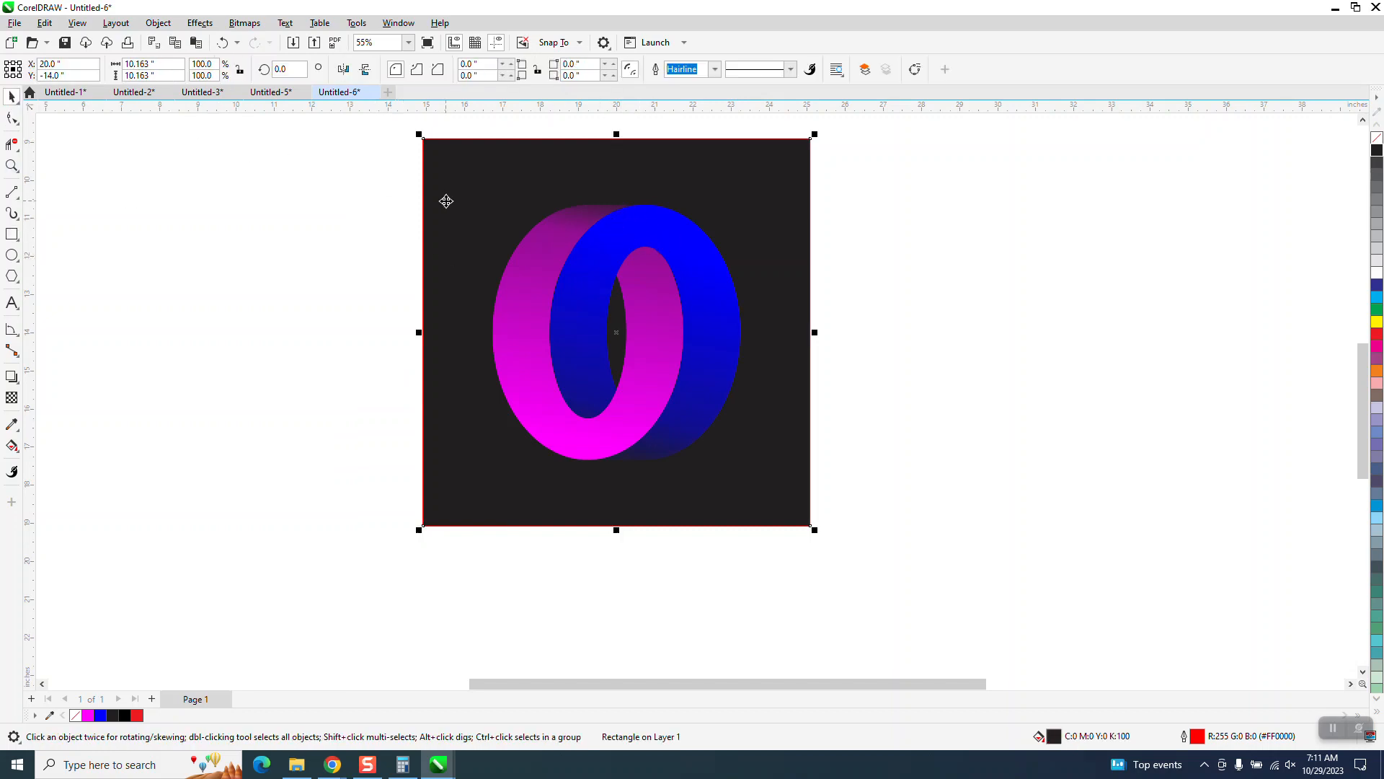
pyautogui.click(17, 452)
pyautogui.click(58, 445)
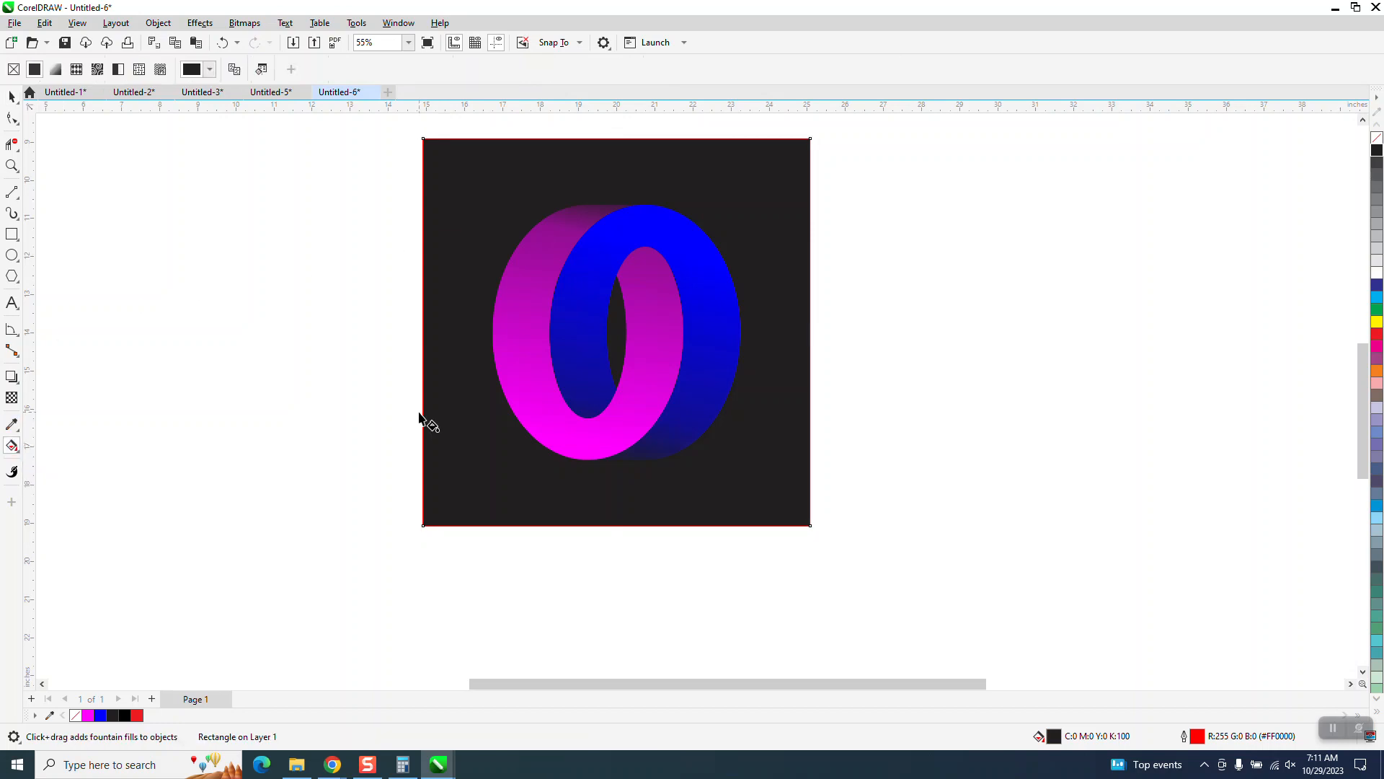
pyautogui.moveTo(621, 350); pyautogui.dragTo(643, 181)
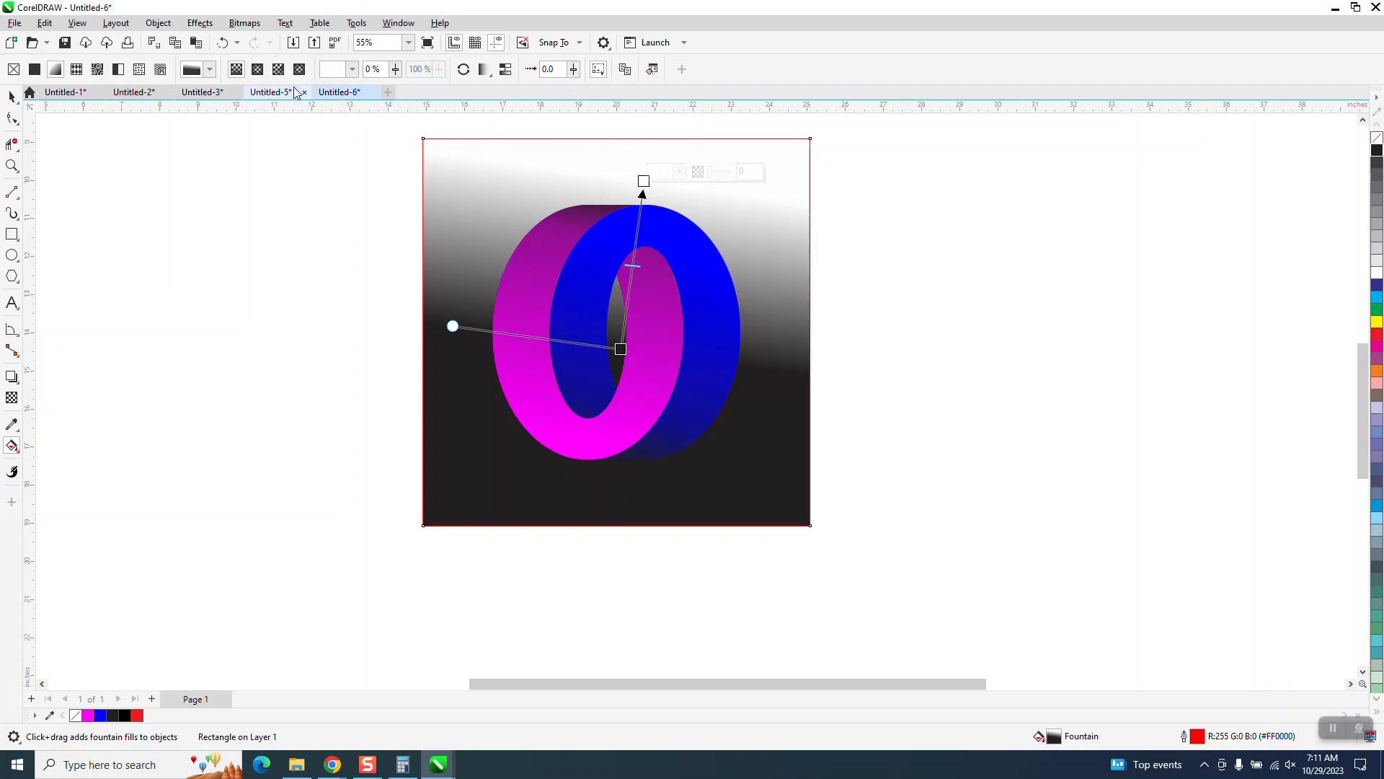
pyautogui.click(257, 70)
pyautogui.moveTo(632, 266); pyautogui.dragTo(612, 338)
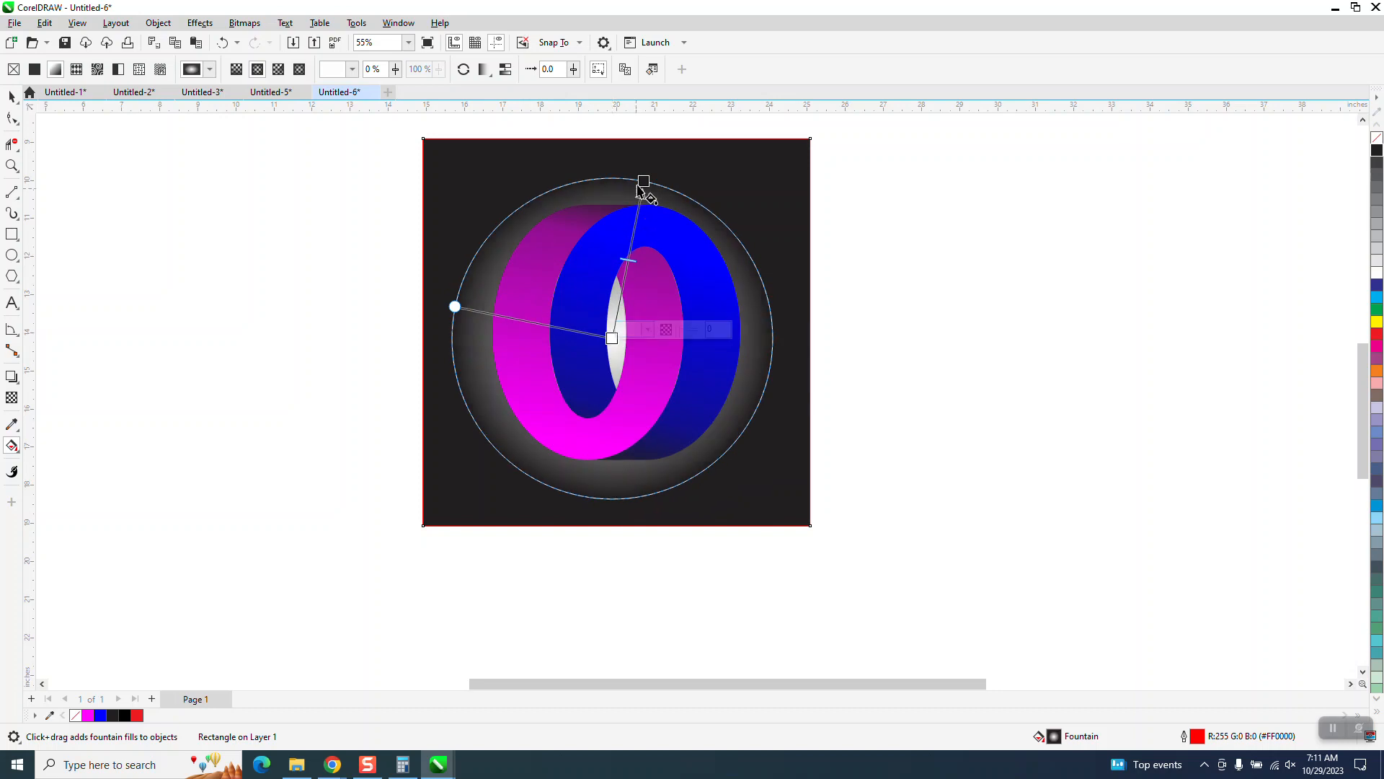
pyautogui.moveTo(639, 181); pyautogui.dragTo(613, 152)
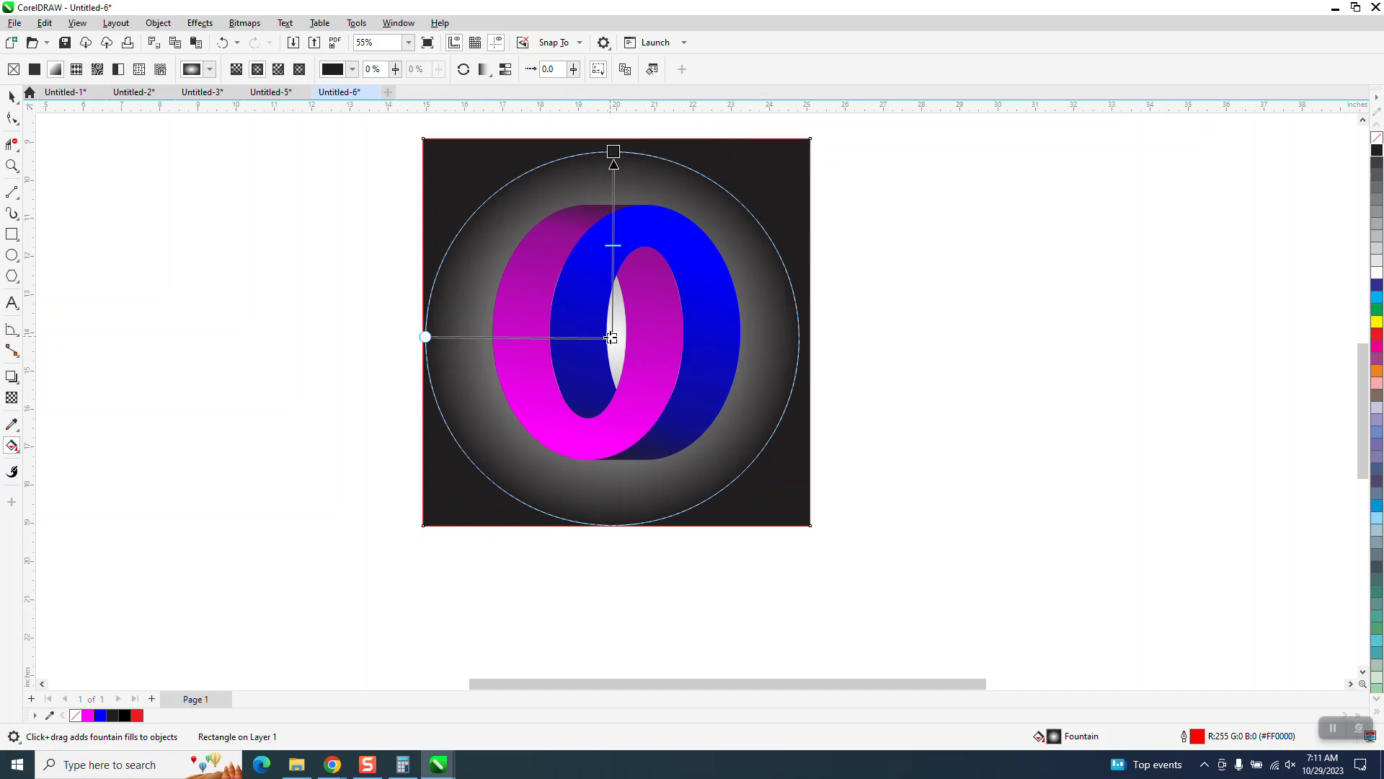
pyautogui.moveTo(610, 337); pyautogui.dragTo(617, 332)
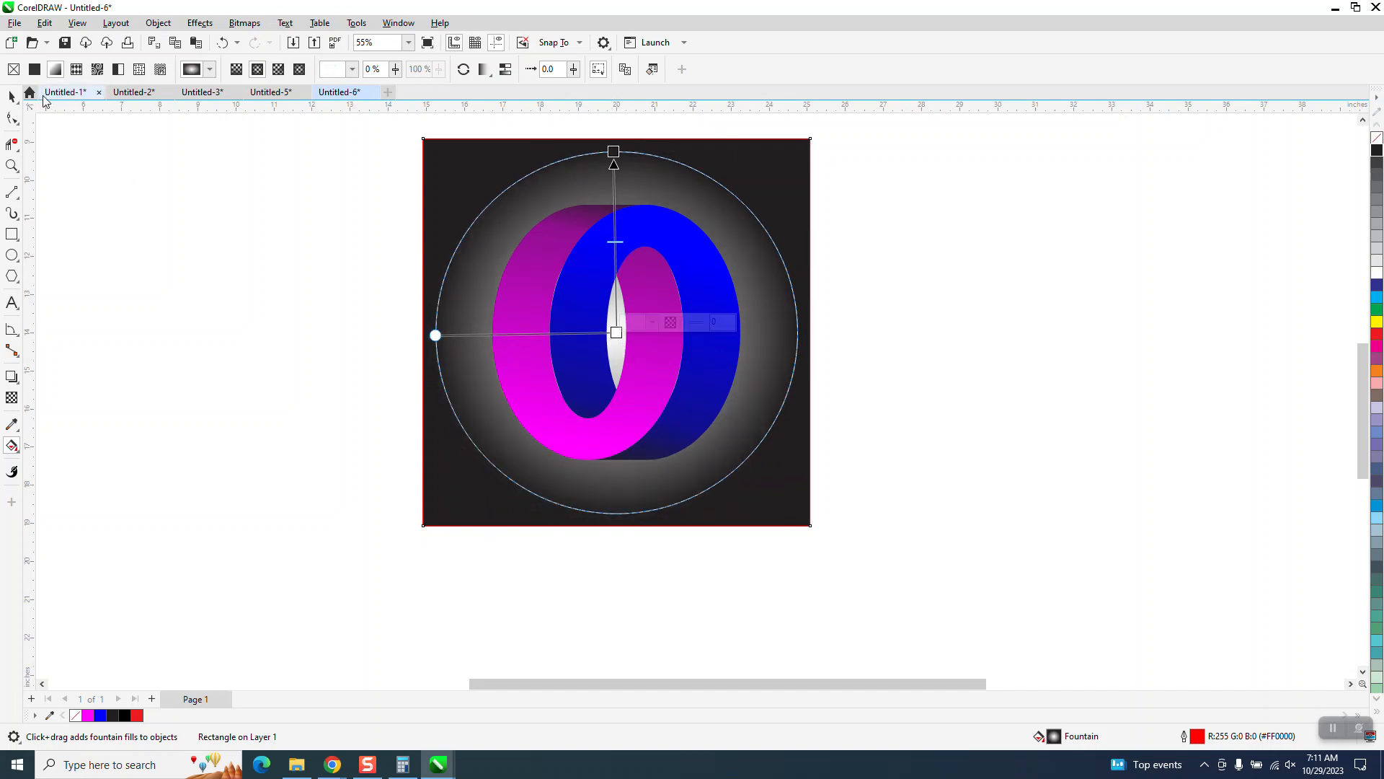
pyautogui.click(12, 96)
pyautogui.click(150, 238)
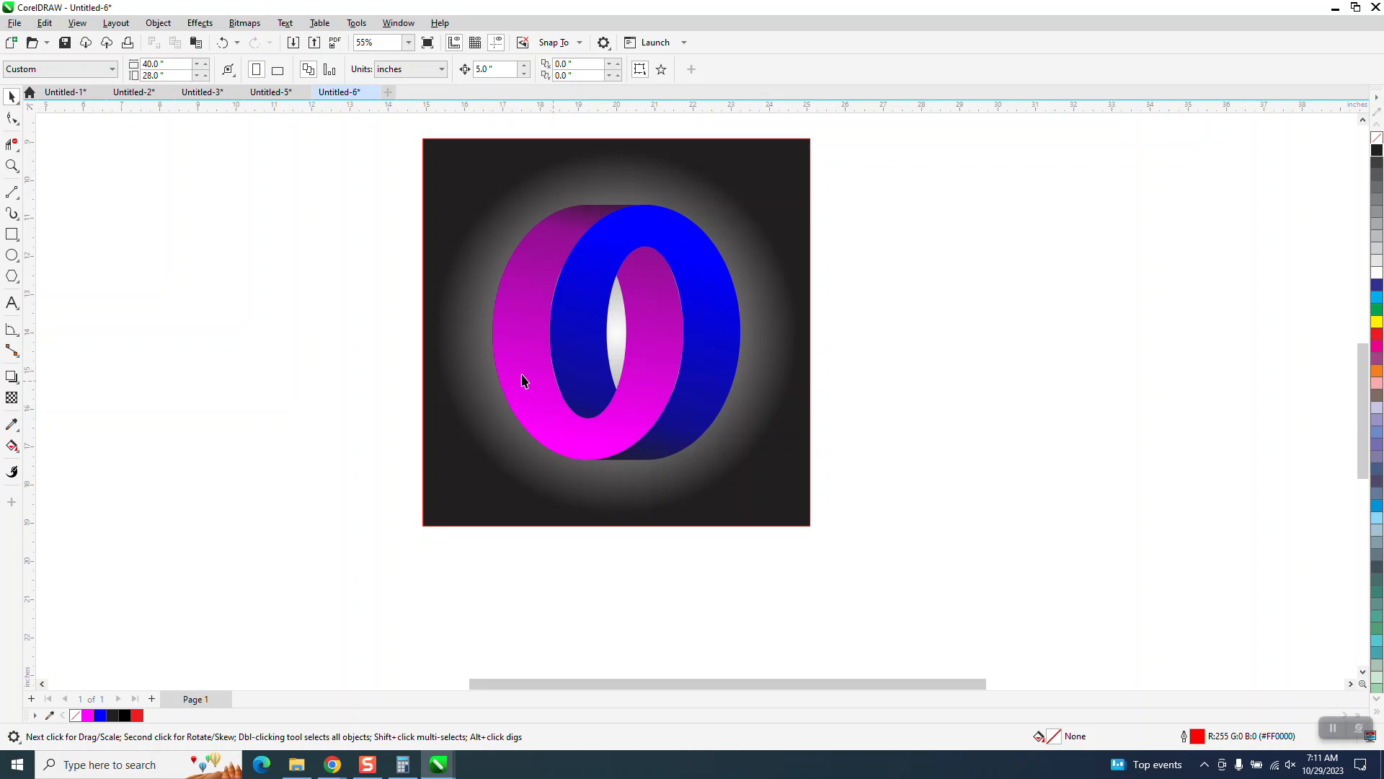
# Step: Smart Fill the narrow opening in the middle of the rings with black and no outline
pyautogui.click(18, 452)
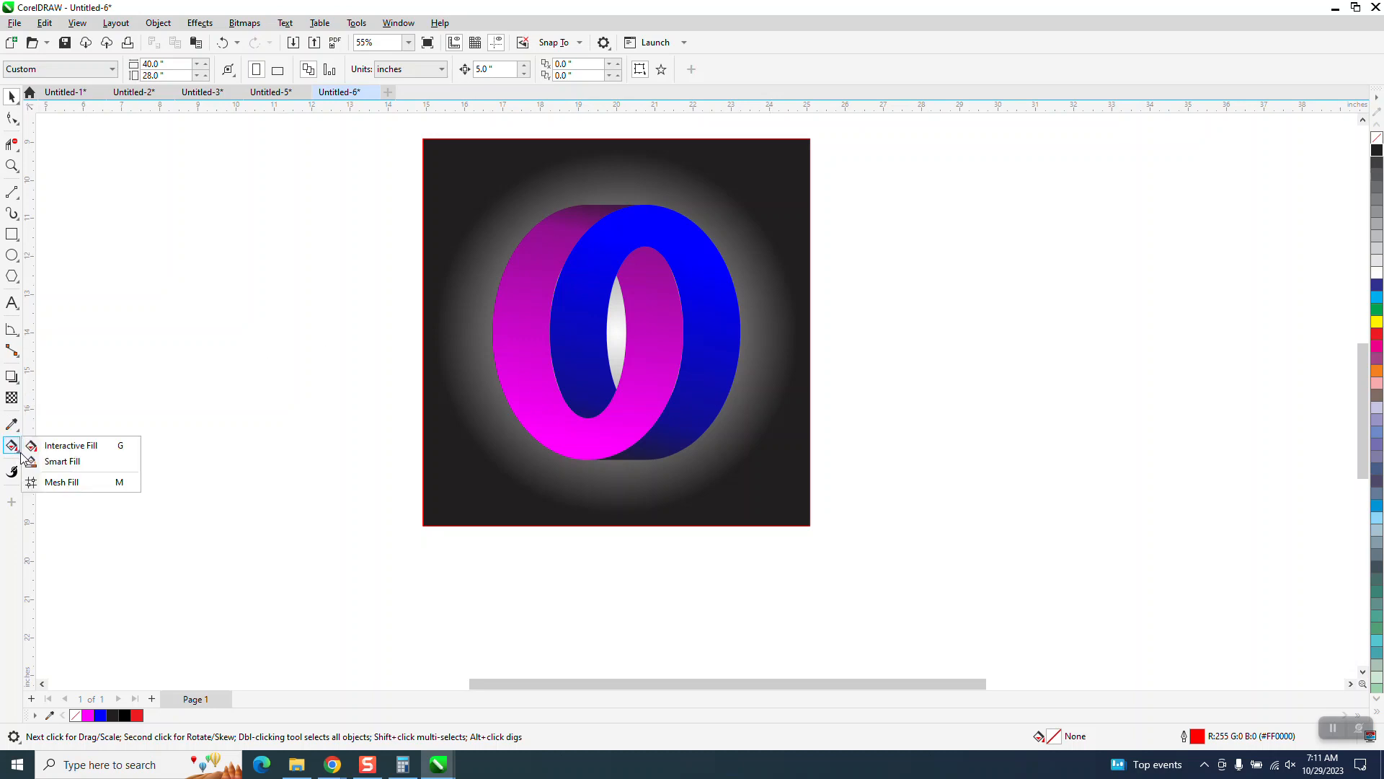
pyautogui.click(52, 462)
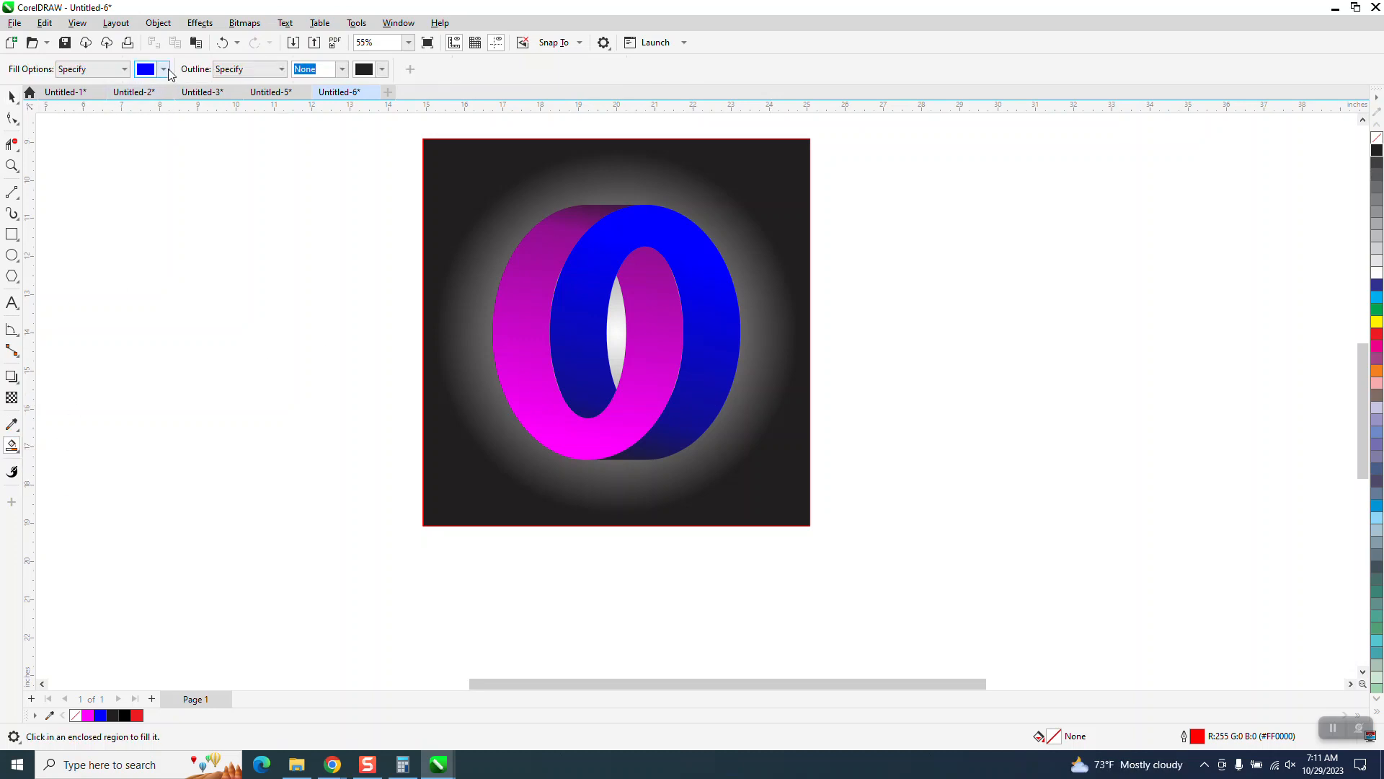
pyautogui.click(165, 68)
pyautogui.click(156, 143)
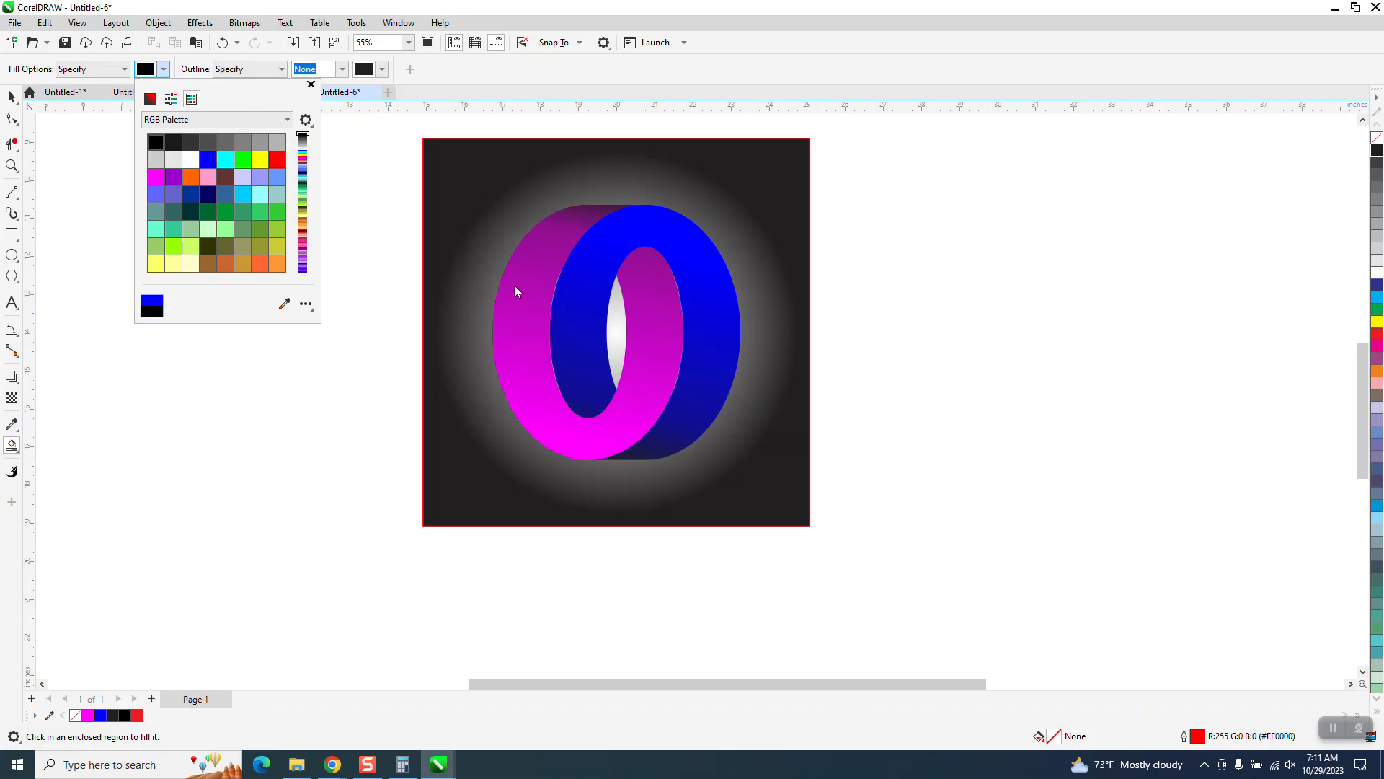
pyautogui.click(619, 326)
pyautogui.click(622, 338)
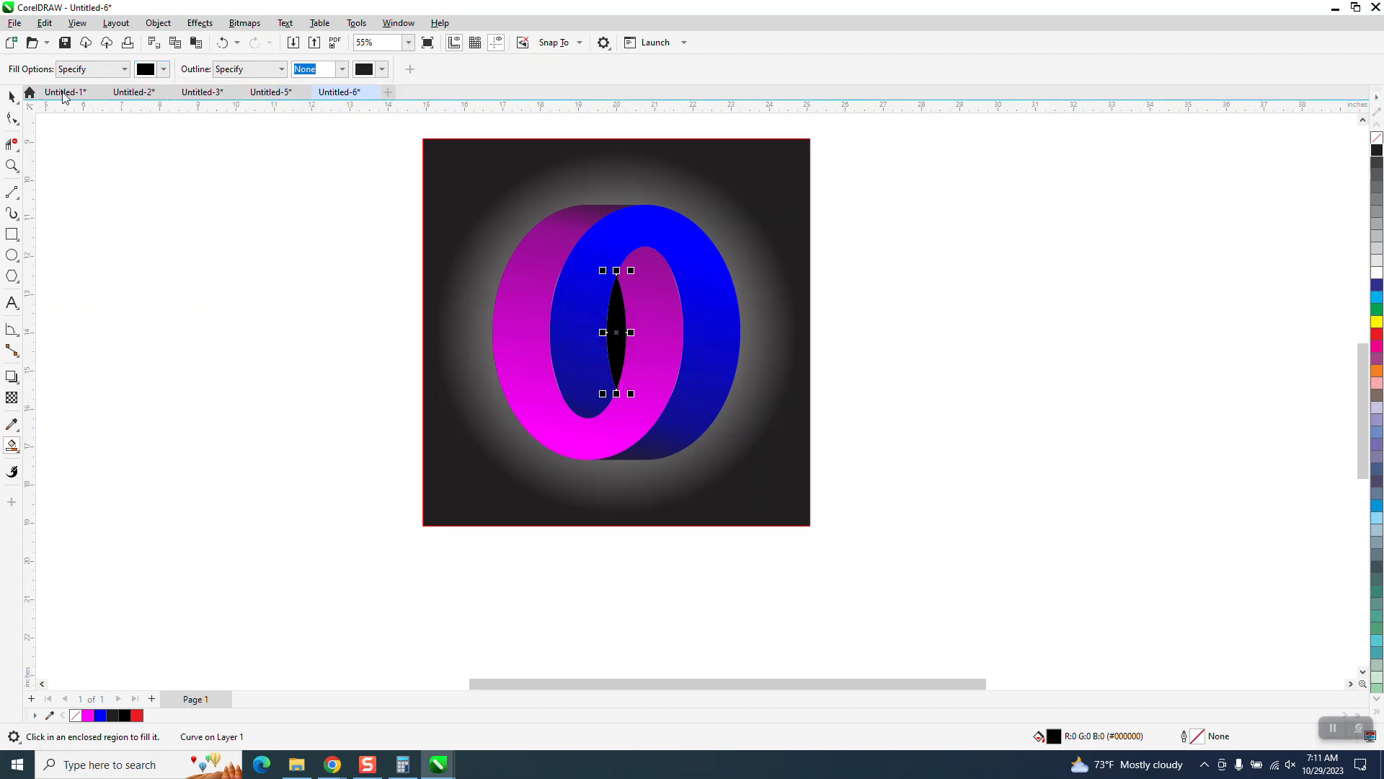
pyautogui.click(11, 96)
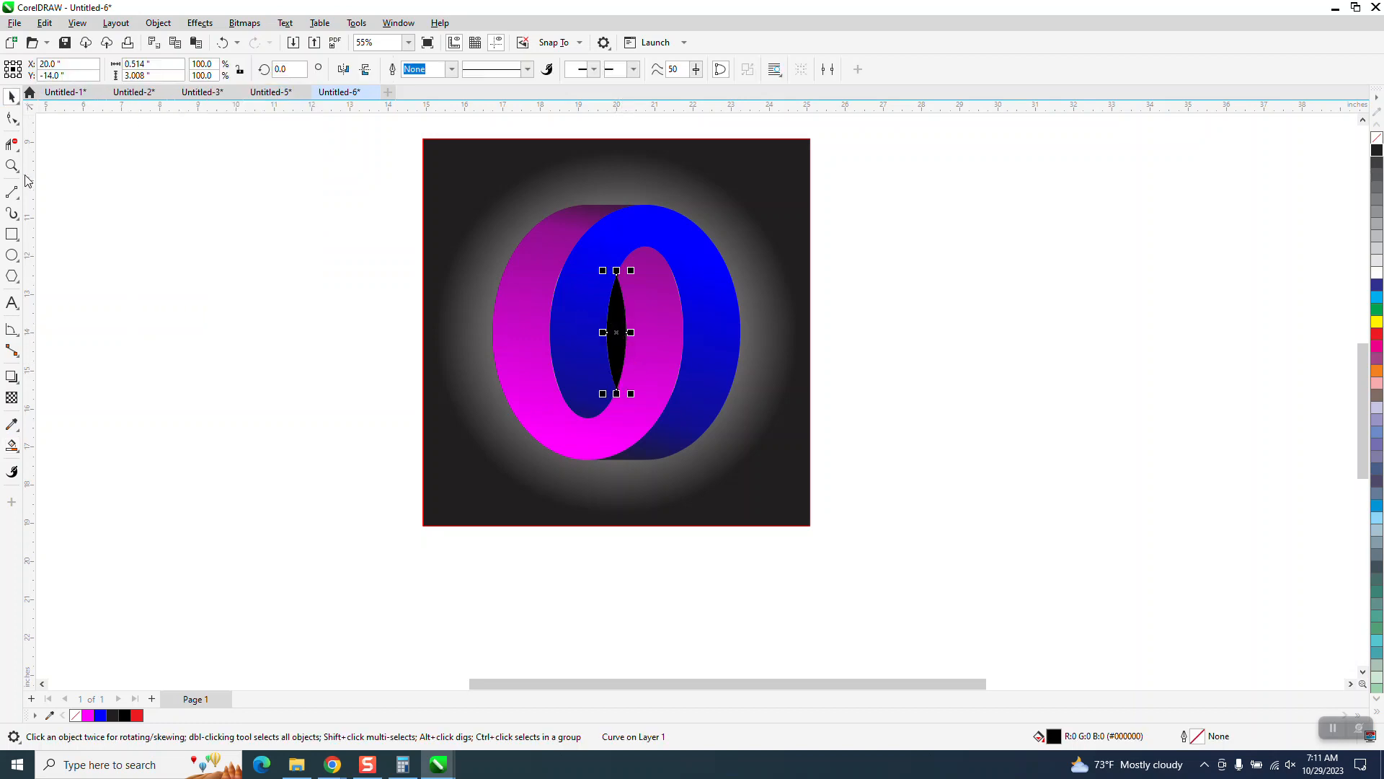
# Step: Apply an elliptical fountain fill to the narrow central opening, from white in the centre to black outside
pyautogui.click(18, 454)
pyautogui.click(57, 446)
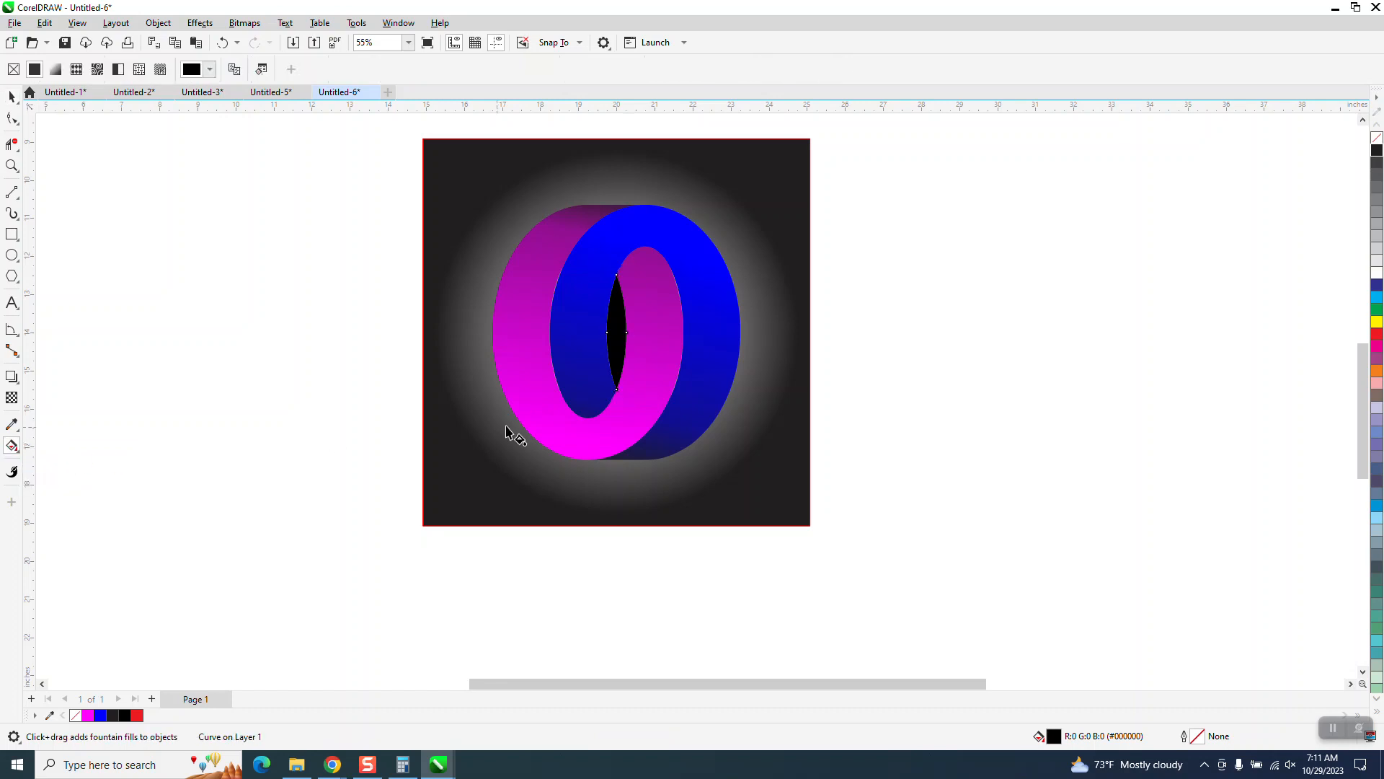
pyautogui.moveTo(619, 330); pyautogui.dragTo(621, 287)
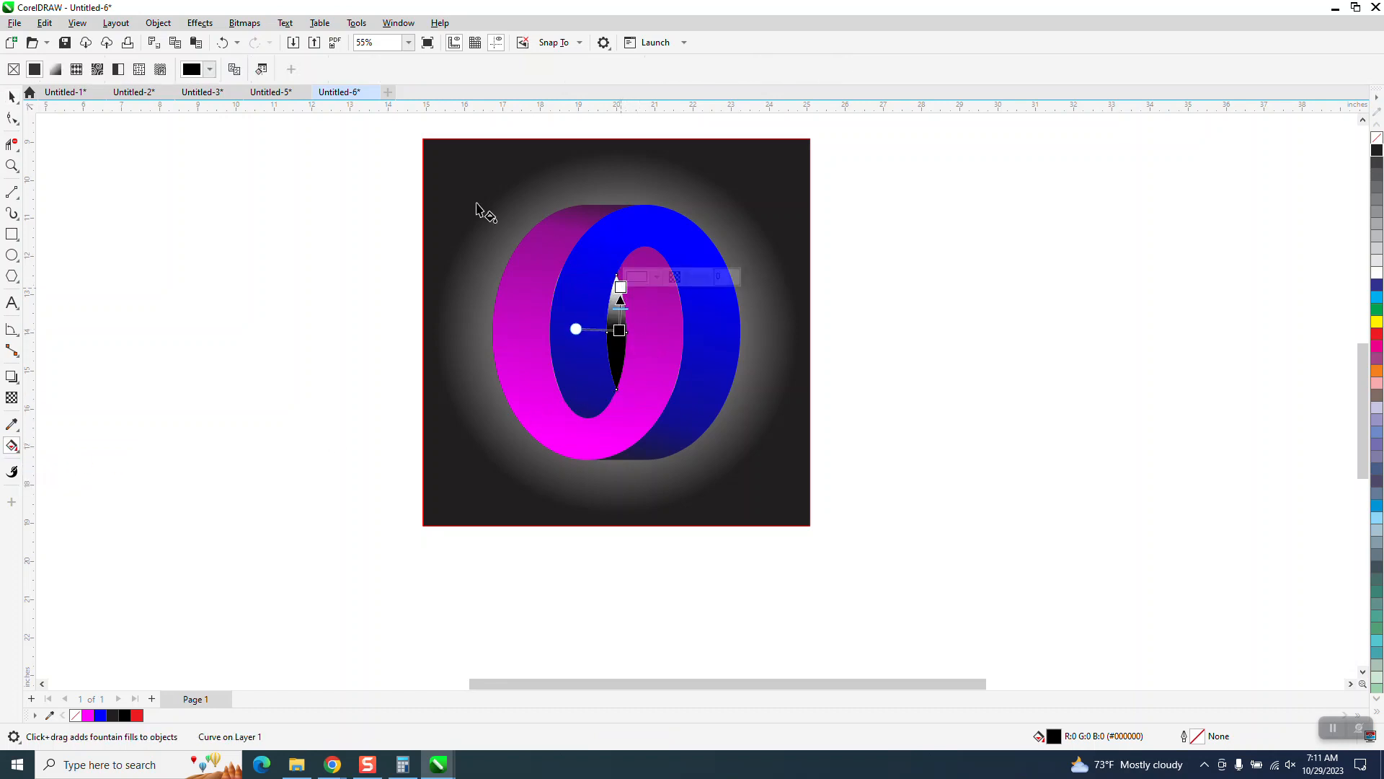
pyautogui.click(258, 70)
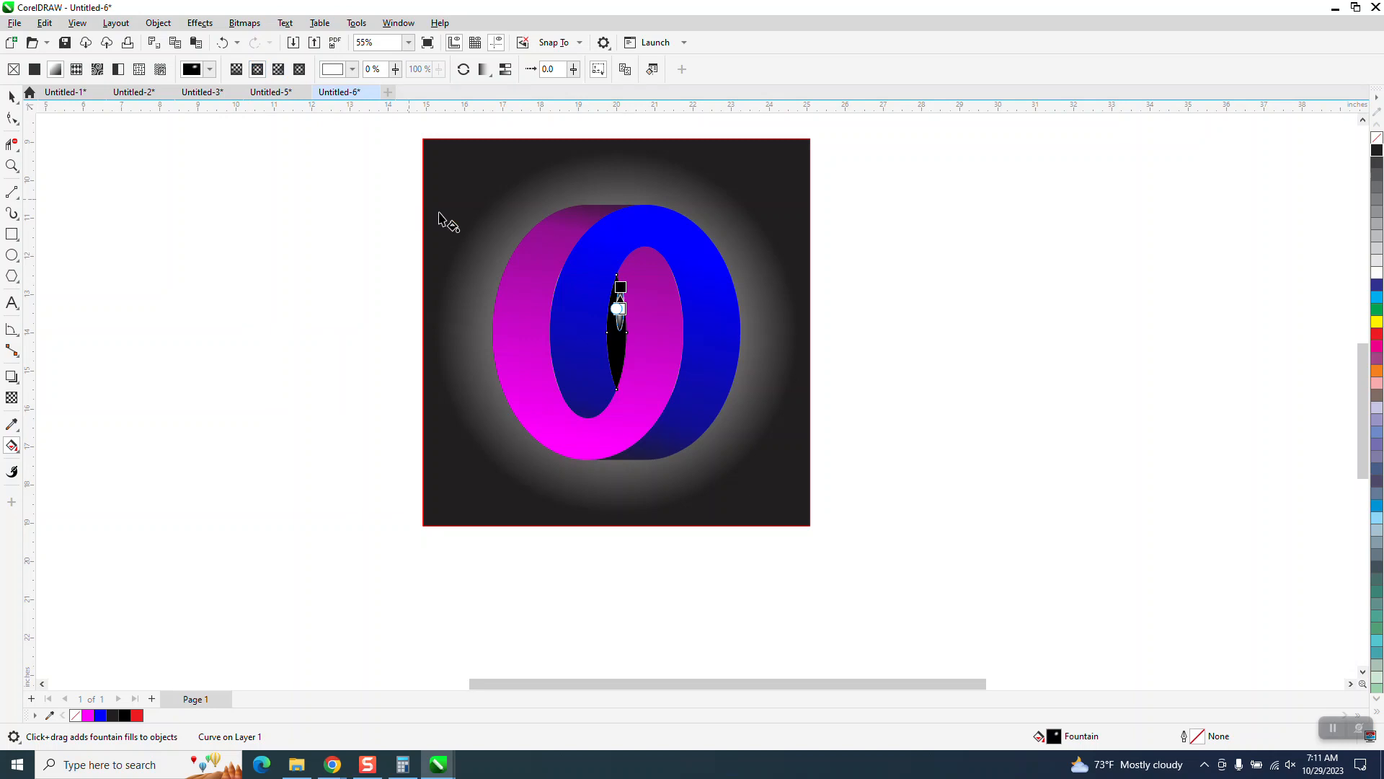
# Step: Centre the opening's fountain fill in the gap and stretch its ellipse to slightly beyond the opening's edges, then deselect it
pyautogui.click(11, 165)
pyautogui.moveTo(393, 212); pyautogui.dragTo(881, 511)
pyautogui.click(11, 96)
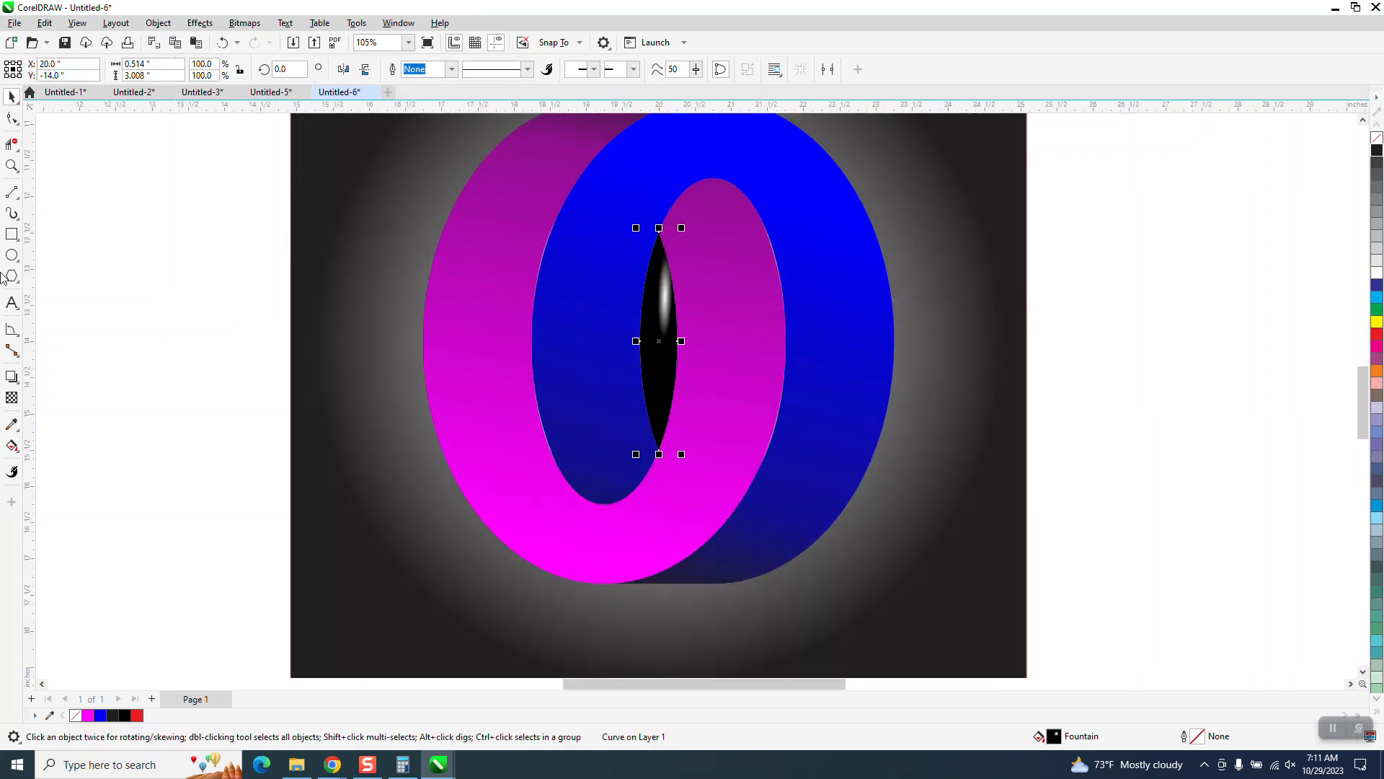
pyautogui.click(11, 446)
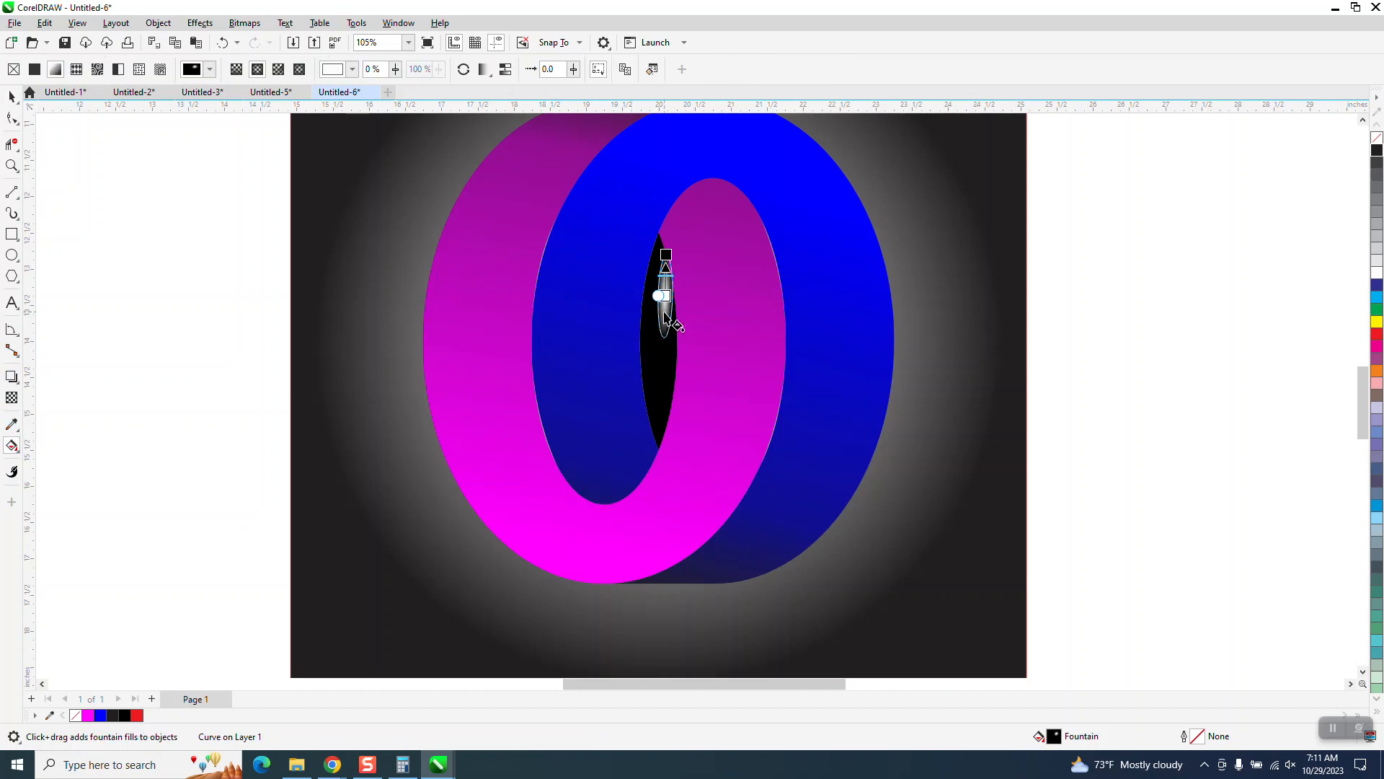
pyautogui.moveTo(665, 254); pyautogui.dragTo(670, 196)
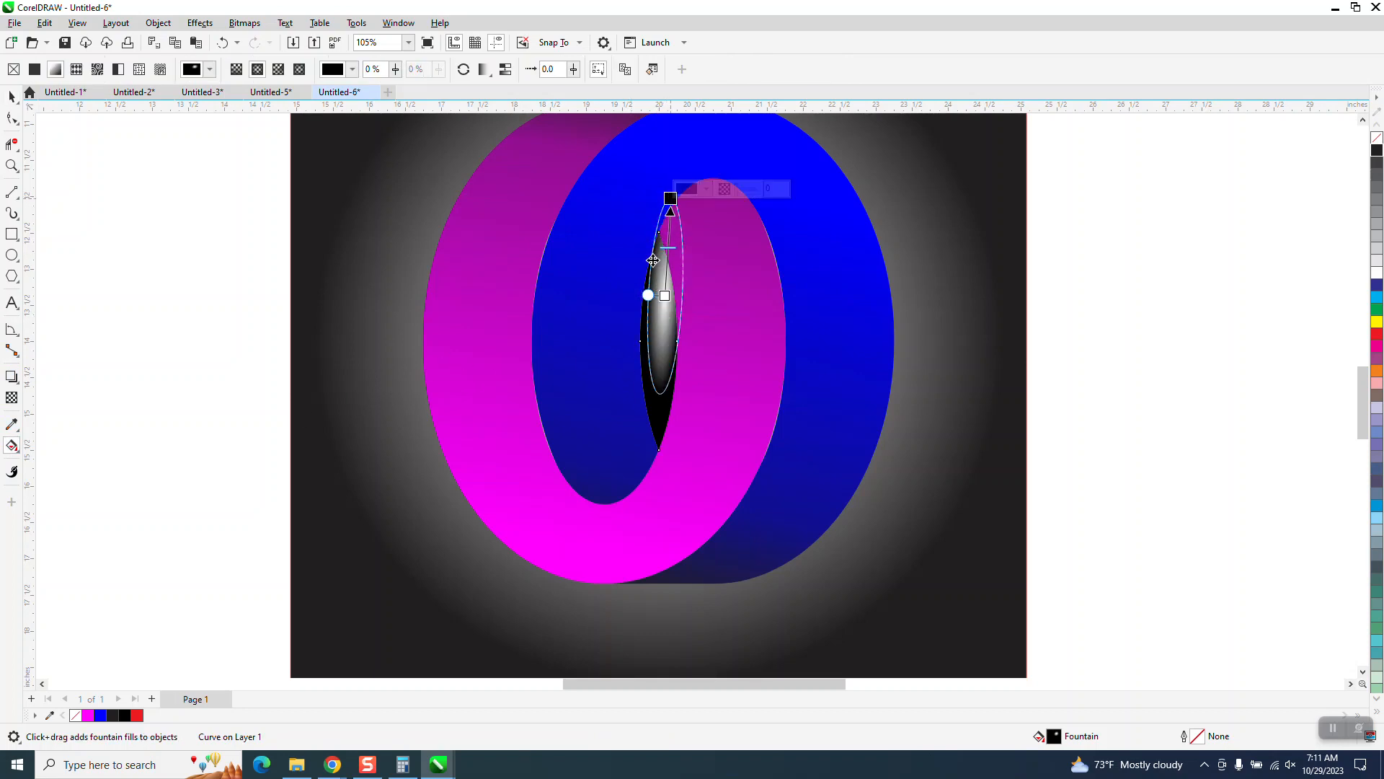
pyautogui.moveTo(664, 295); pyautogui.dragTo(663, 349)
pyautogui.moveTo(671, 199); pyautogui.dragTo(665, 197)
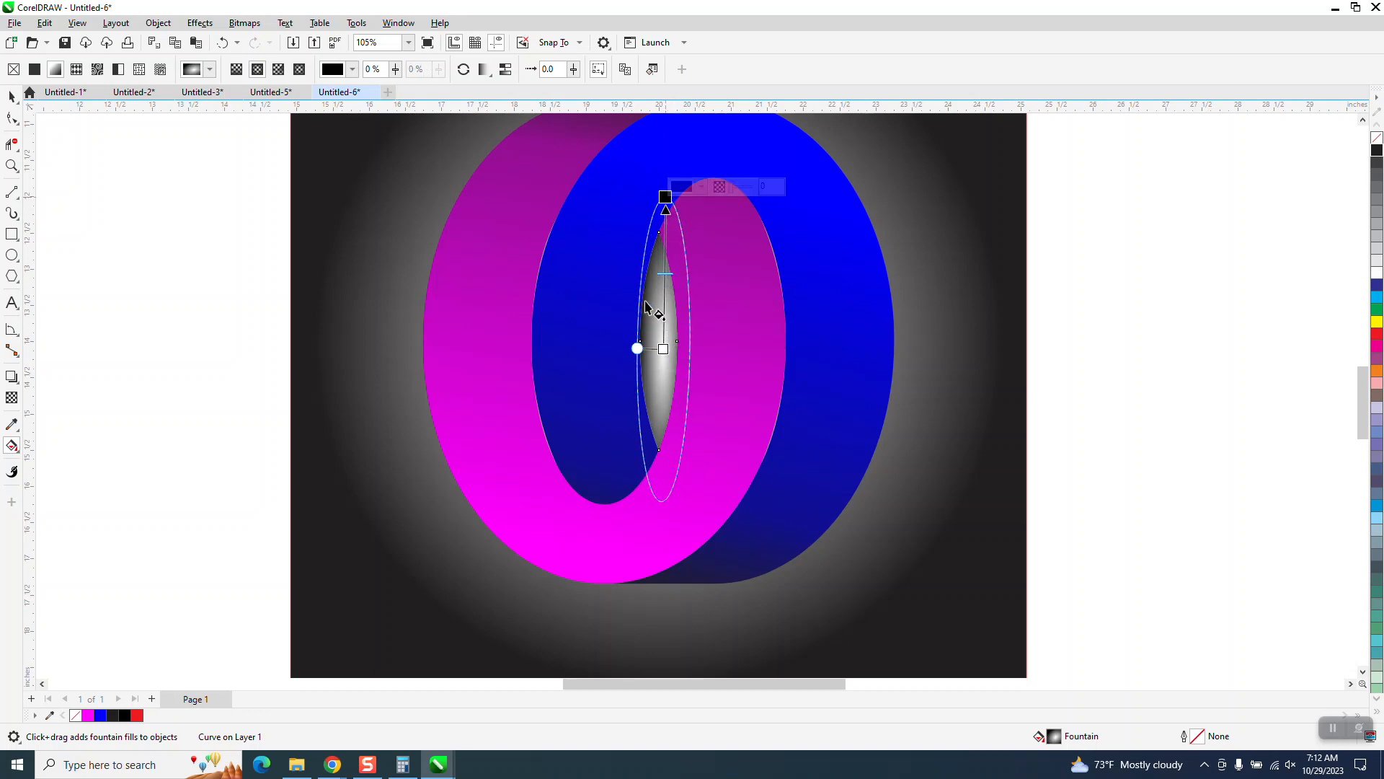
pyautogui.moveTo(638, 347); pyautogui.dragTo(633, 347)
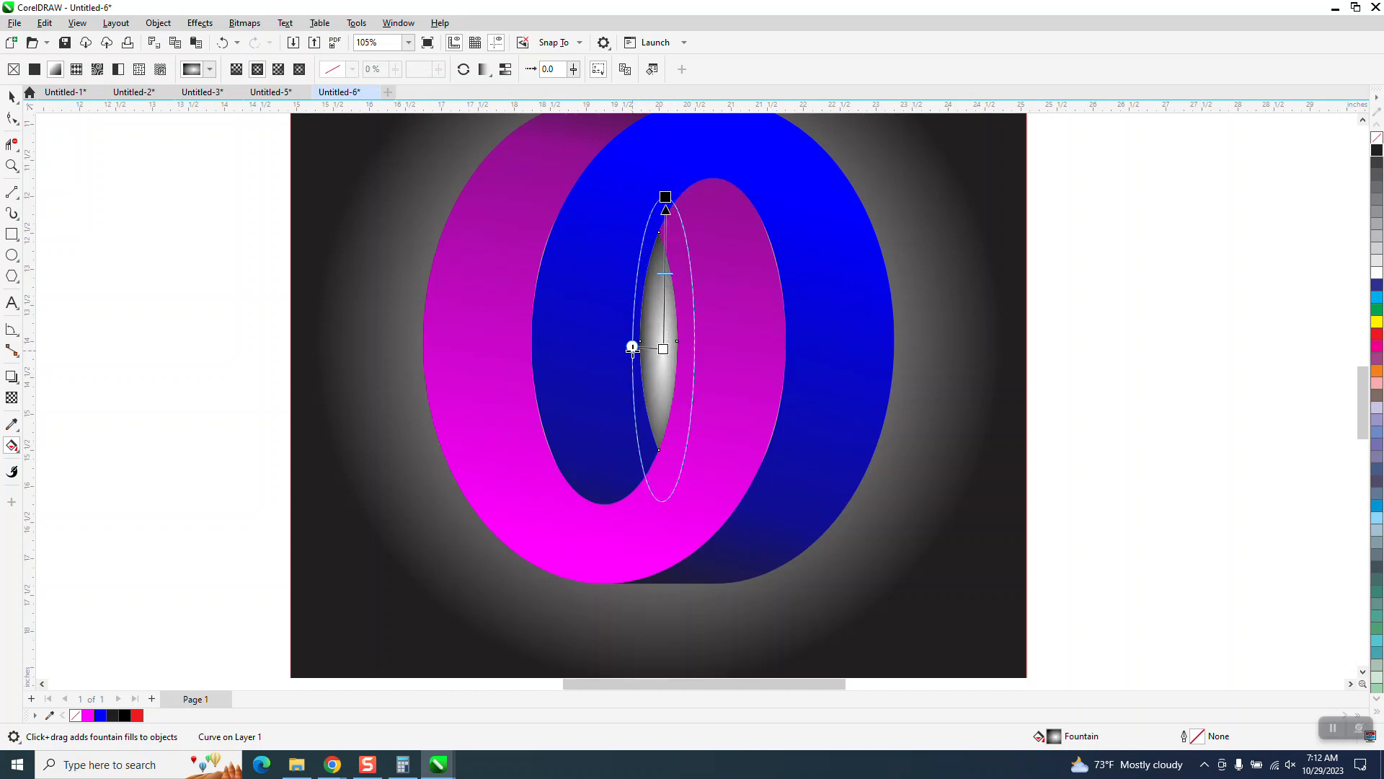
pyautogui.moveTo(664, 197); pyautogui.dragTo(666, 212)
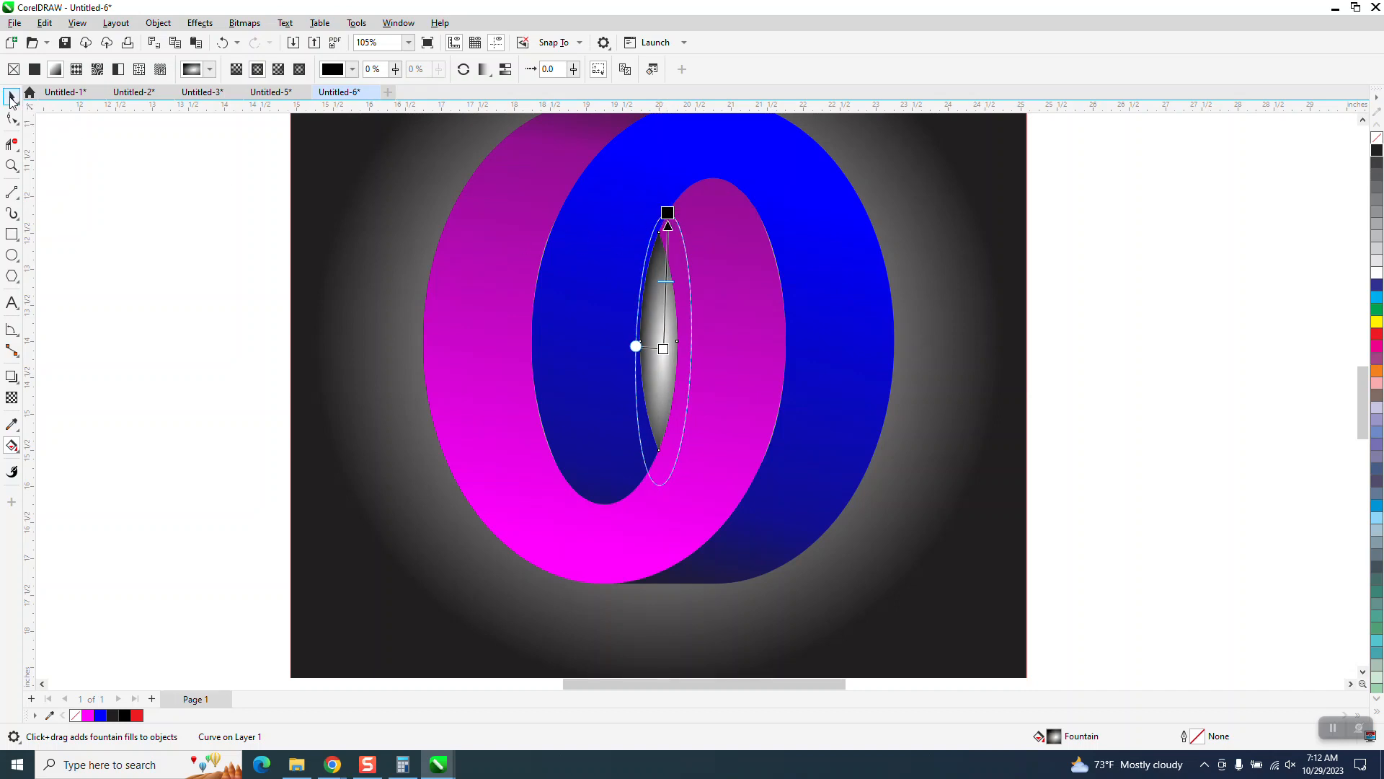
pyautogui.click(12, 96)
pyautogui.click(197, 328)
pyautogui.scroll(-2, 195, 328)
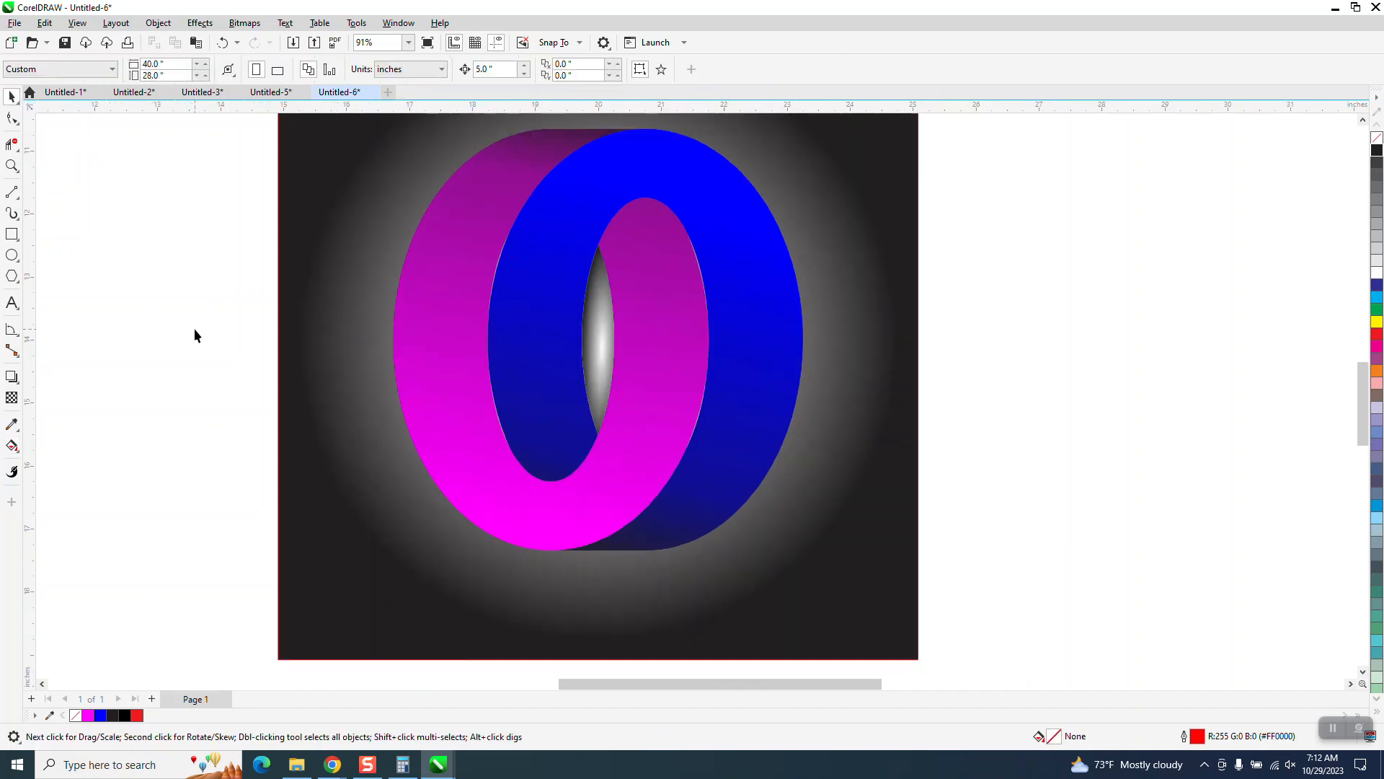
pyautogui.scroll(-1, 664, 508)
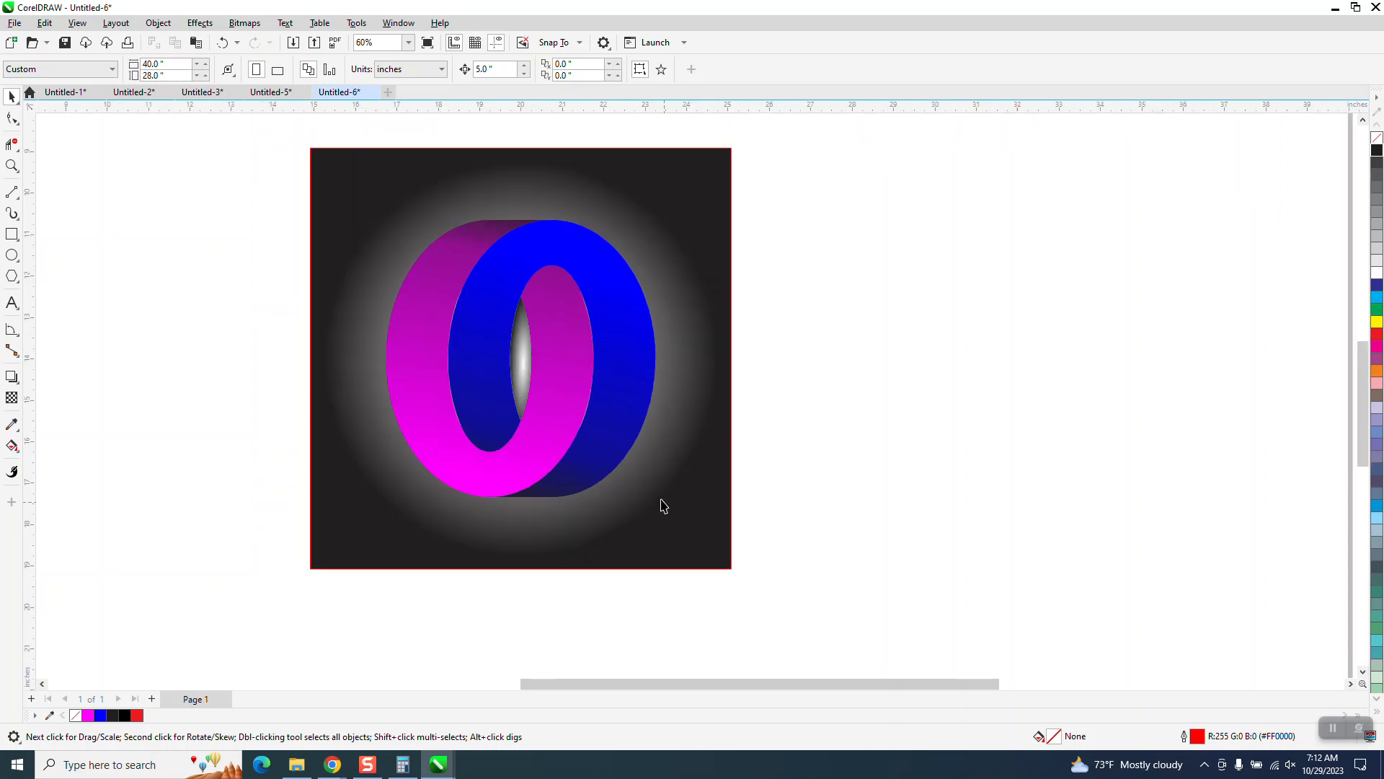
pyautogui.click(12, 166)
pyautogui.moveTo(308, 148); pyautogui.dragTo(806, 606)
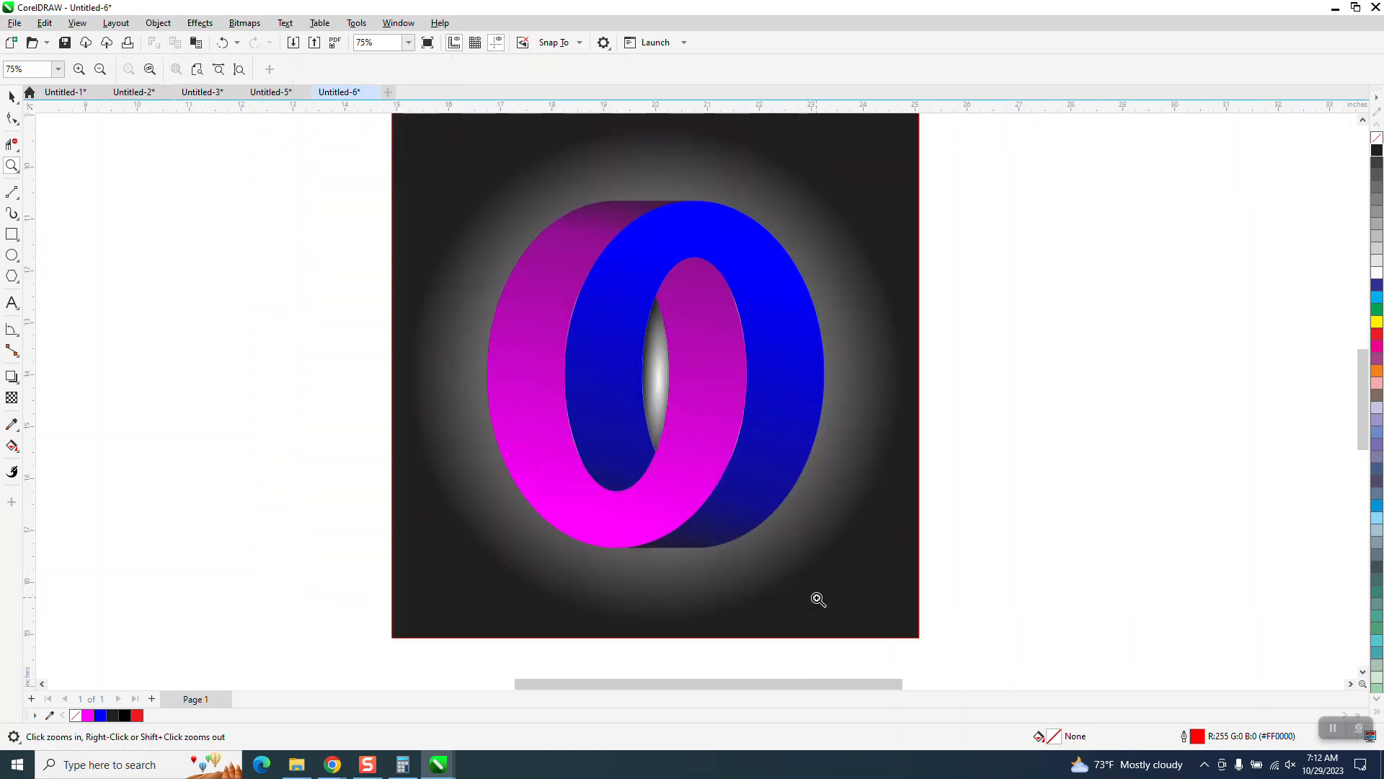